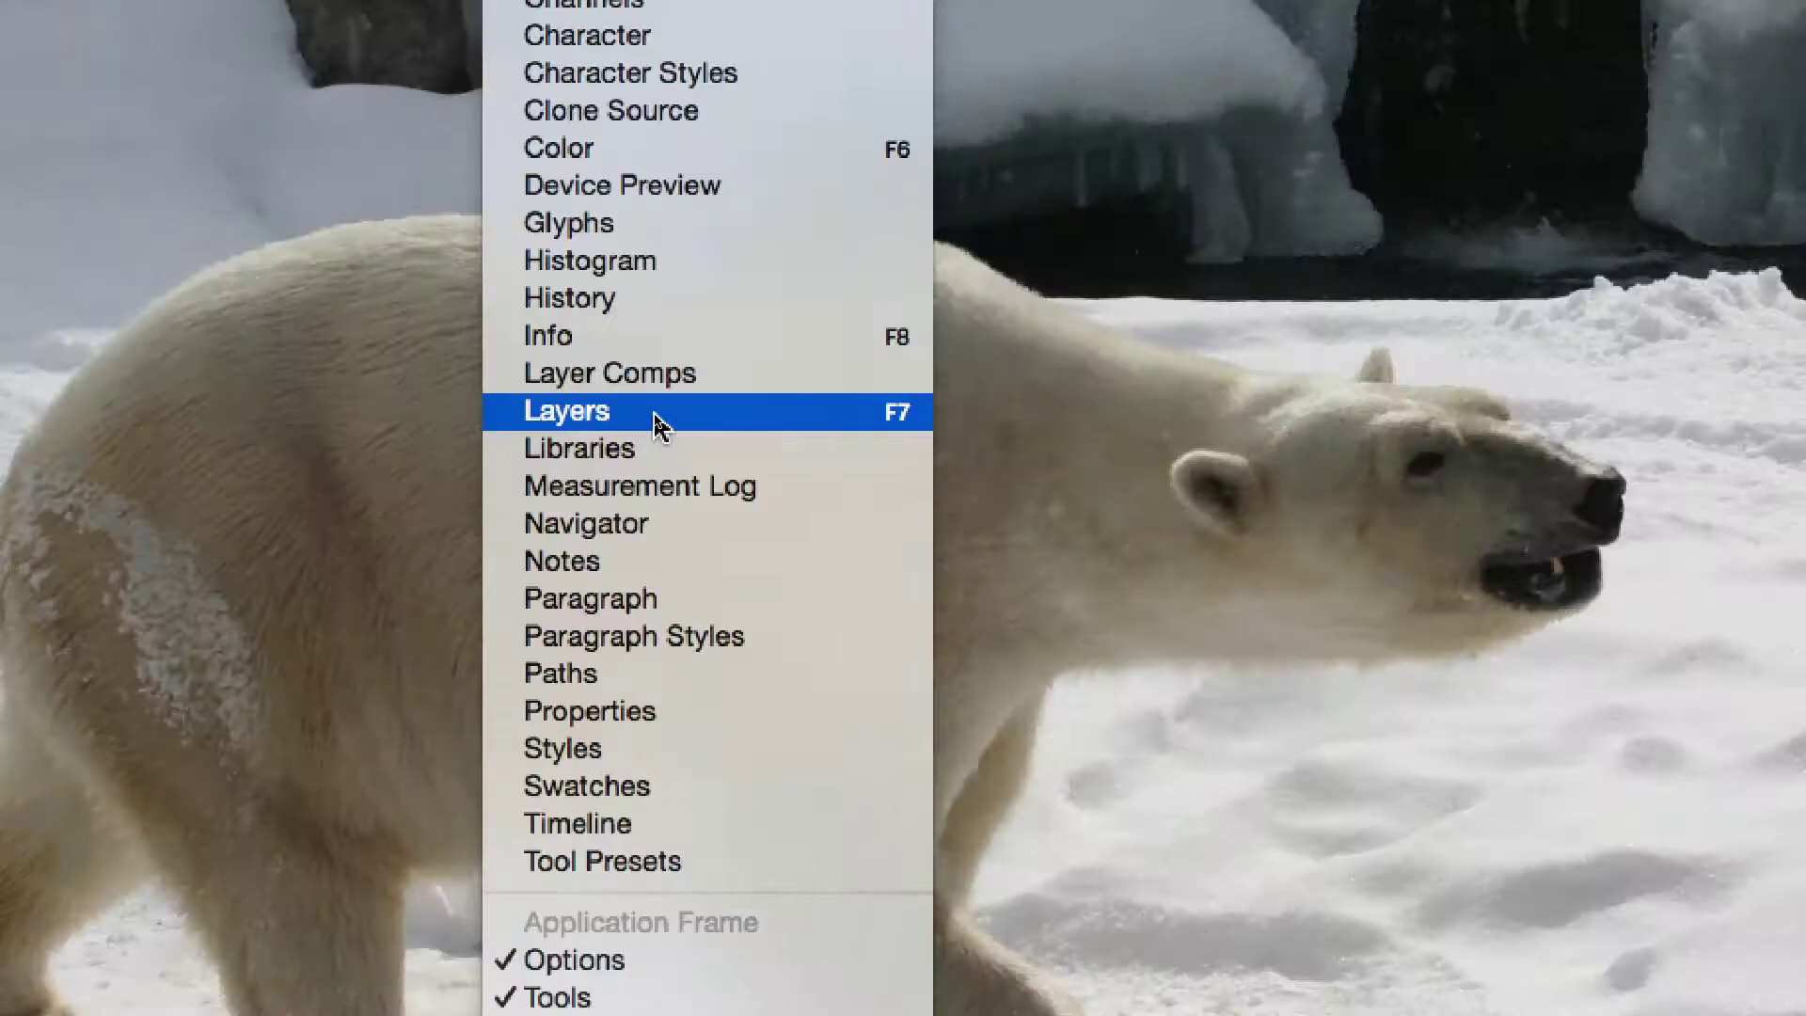
Step: Show the Layers panel, shorten and slightly widen it, and place it beside the polar bear's head
{"action": "left_click", "coordinate": [656, 415]}
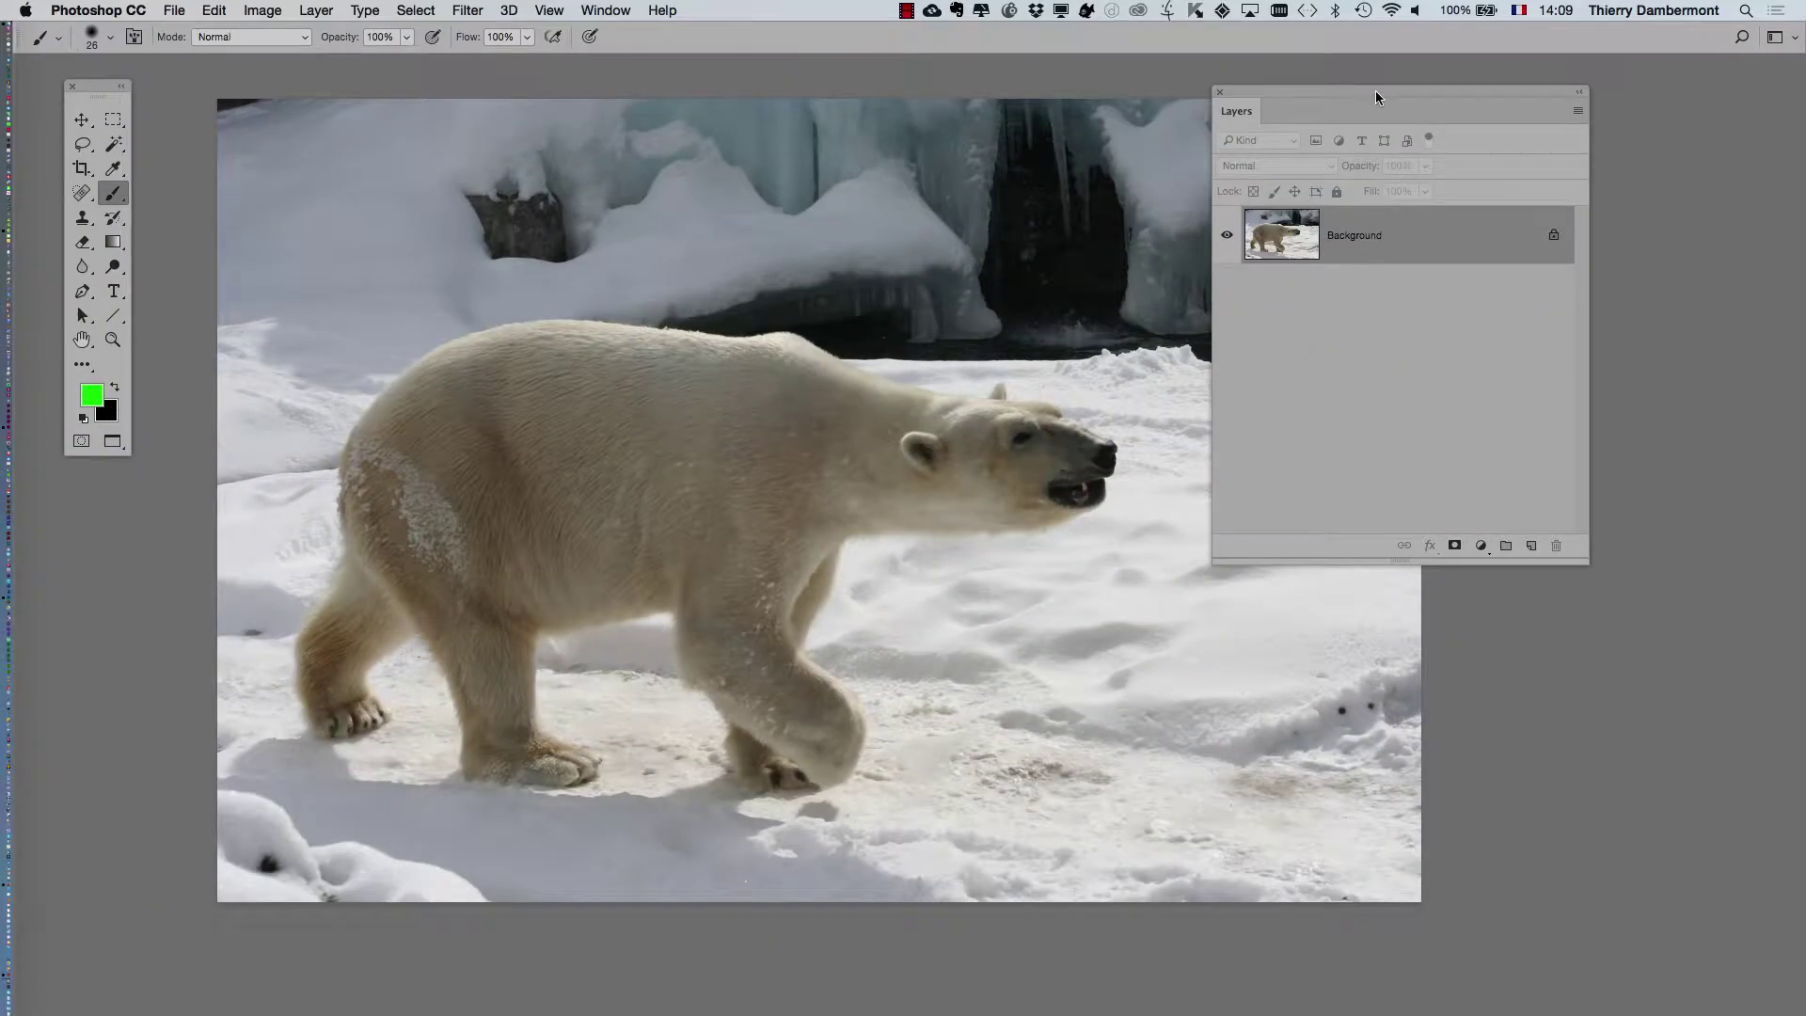
{"action": "left_click_drag", "start_coordinate": [1380, 98], "coordinate": [1427, 208]}
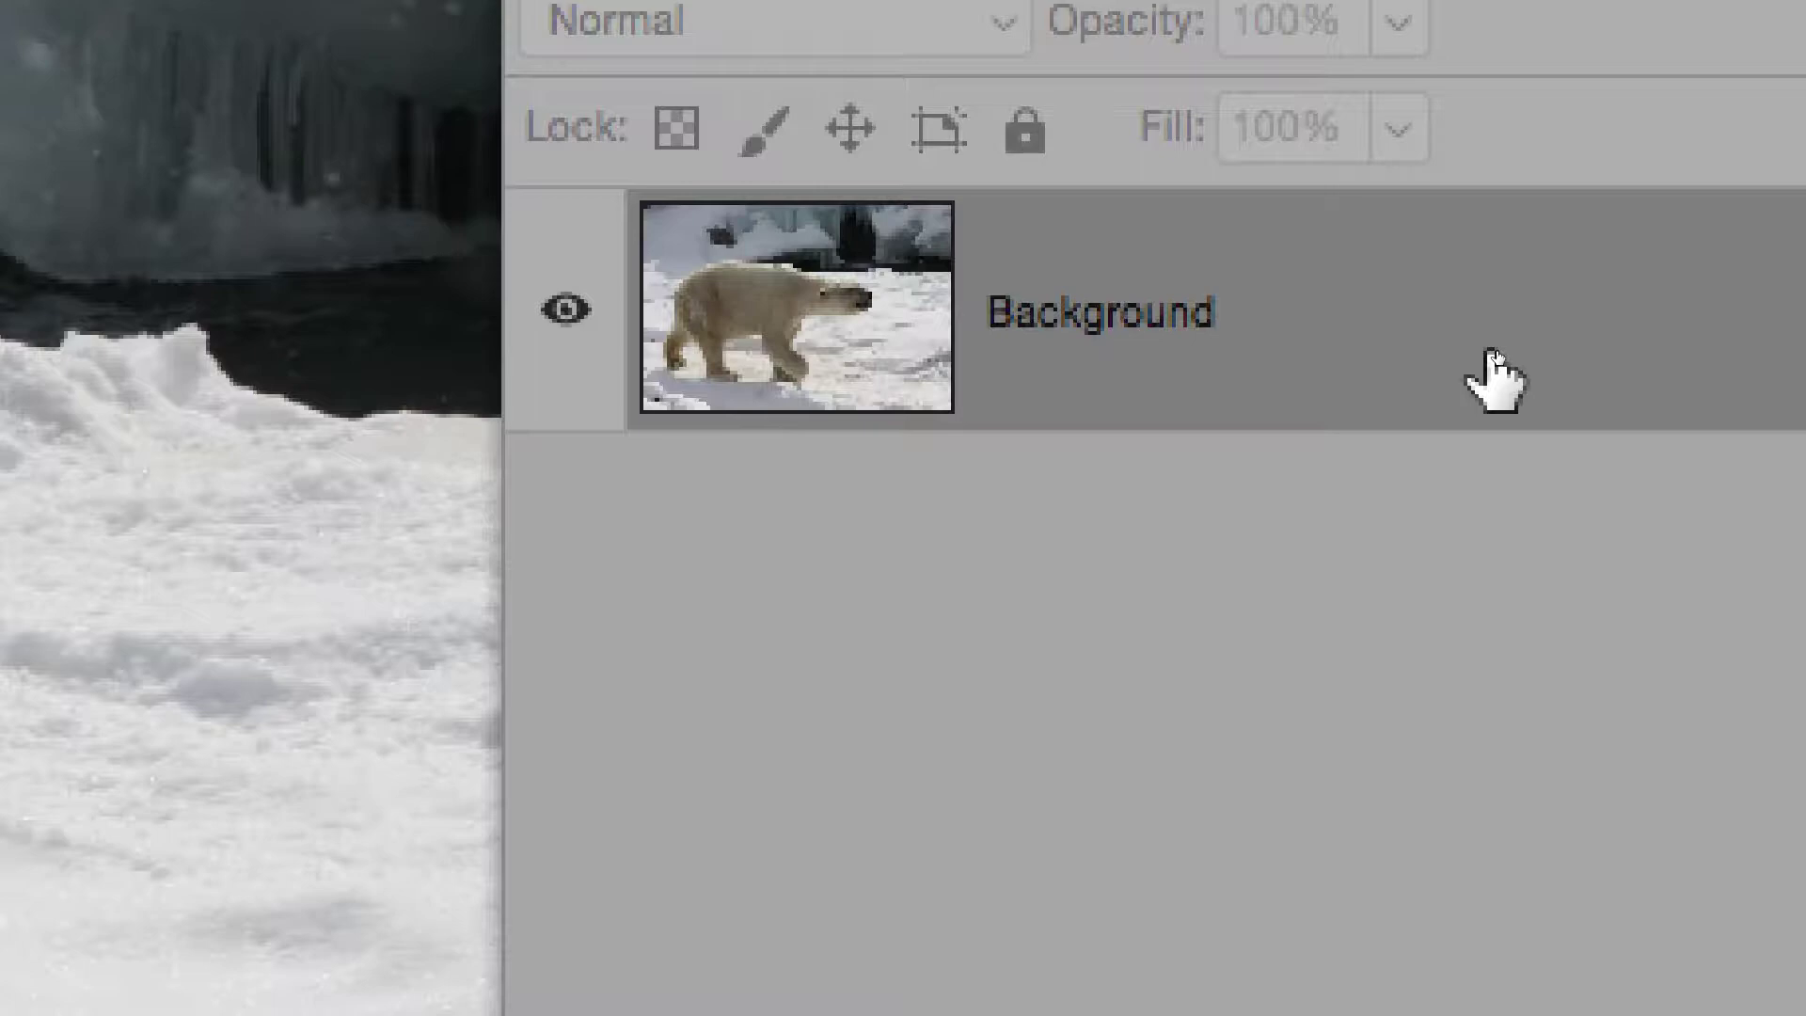
{"action": "left_click_drag", "start_coordinate": [1494, 353], "coordinate": [1488, 354]}
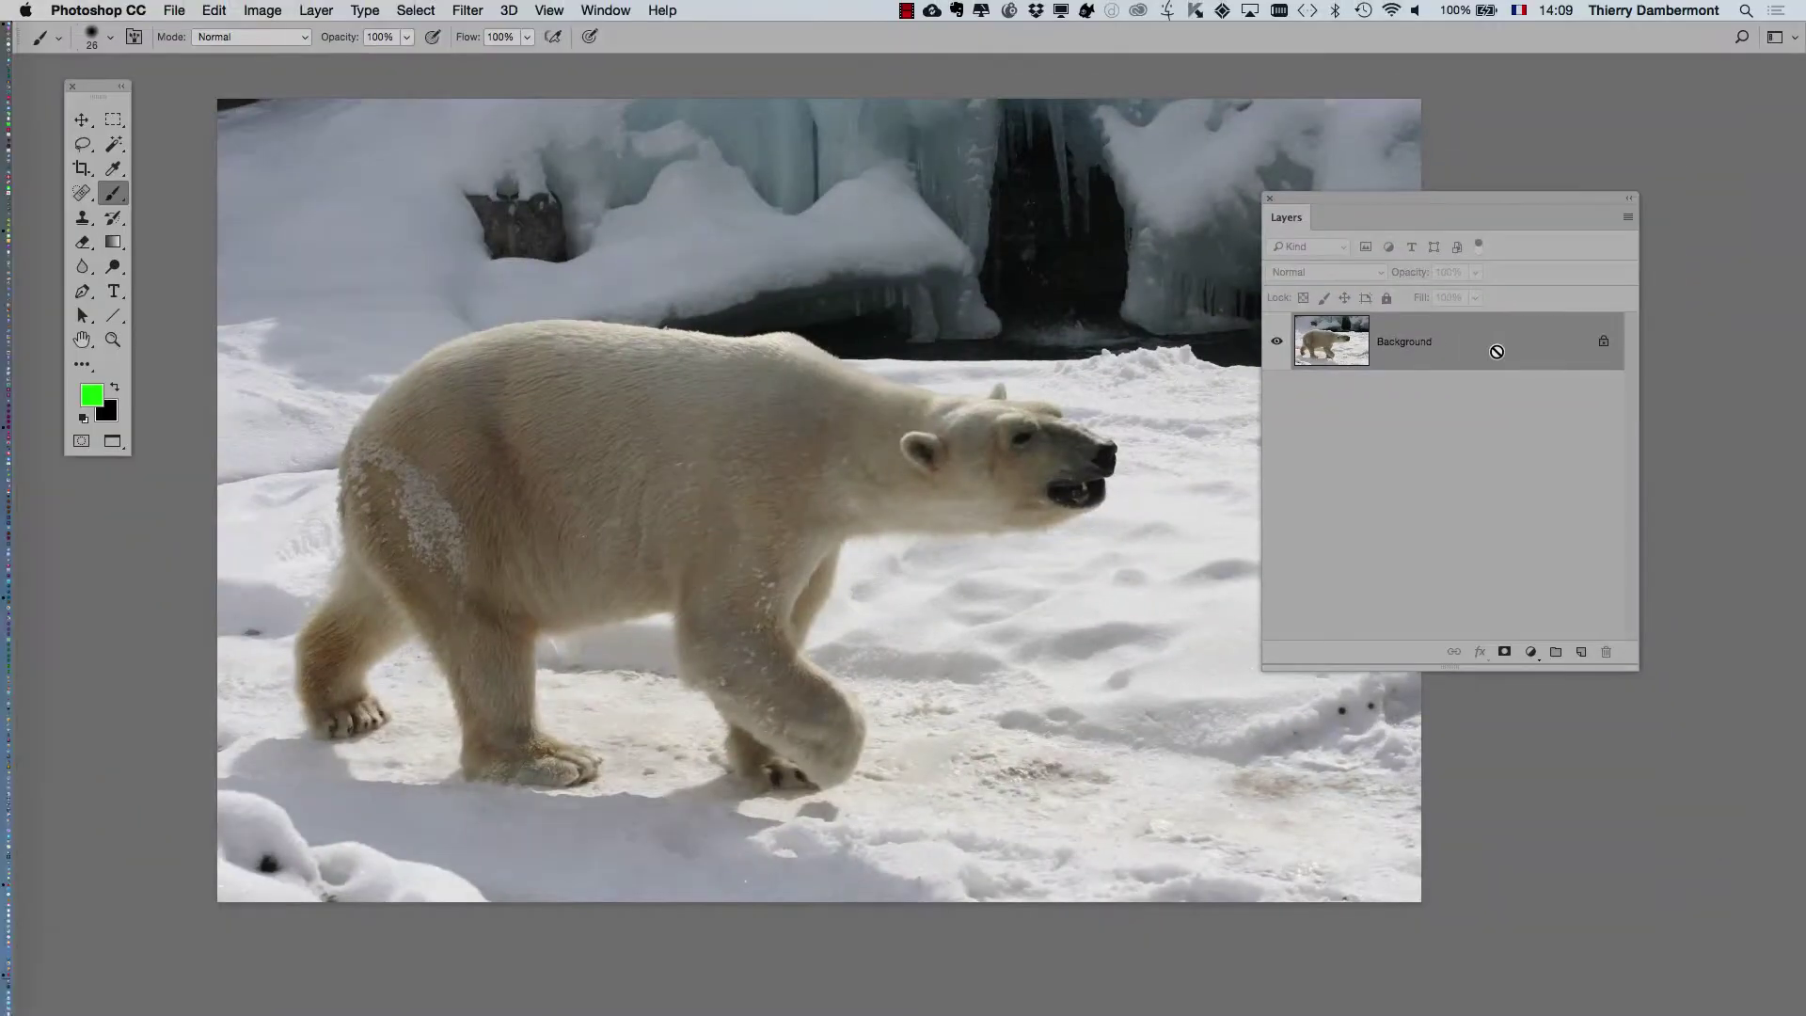
{"action": "left_click_drag", "start_coordinate": [1634, 679], "coordinate": [1663, 607]}
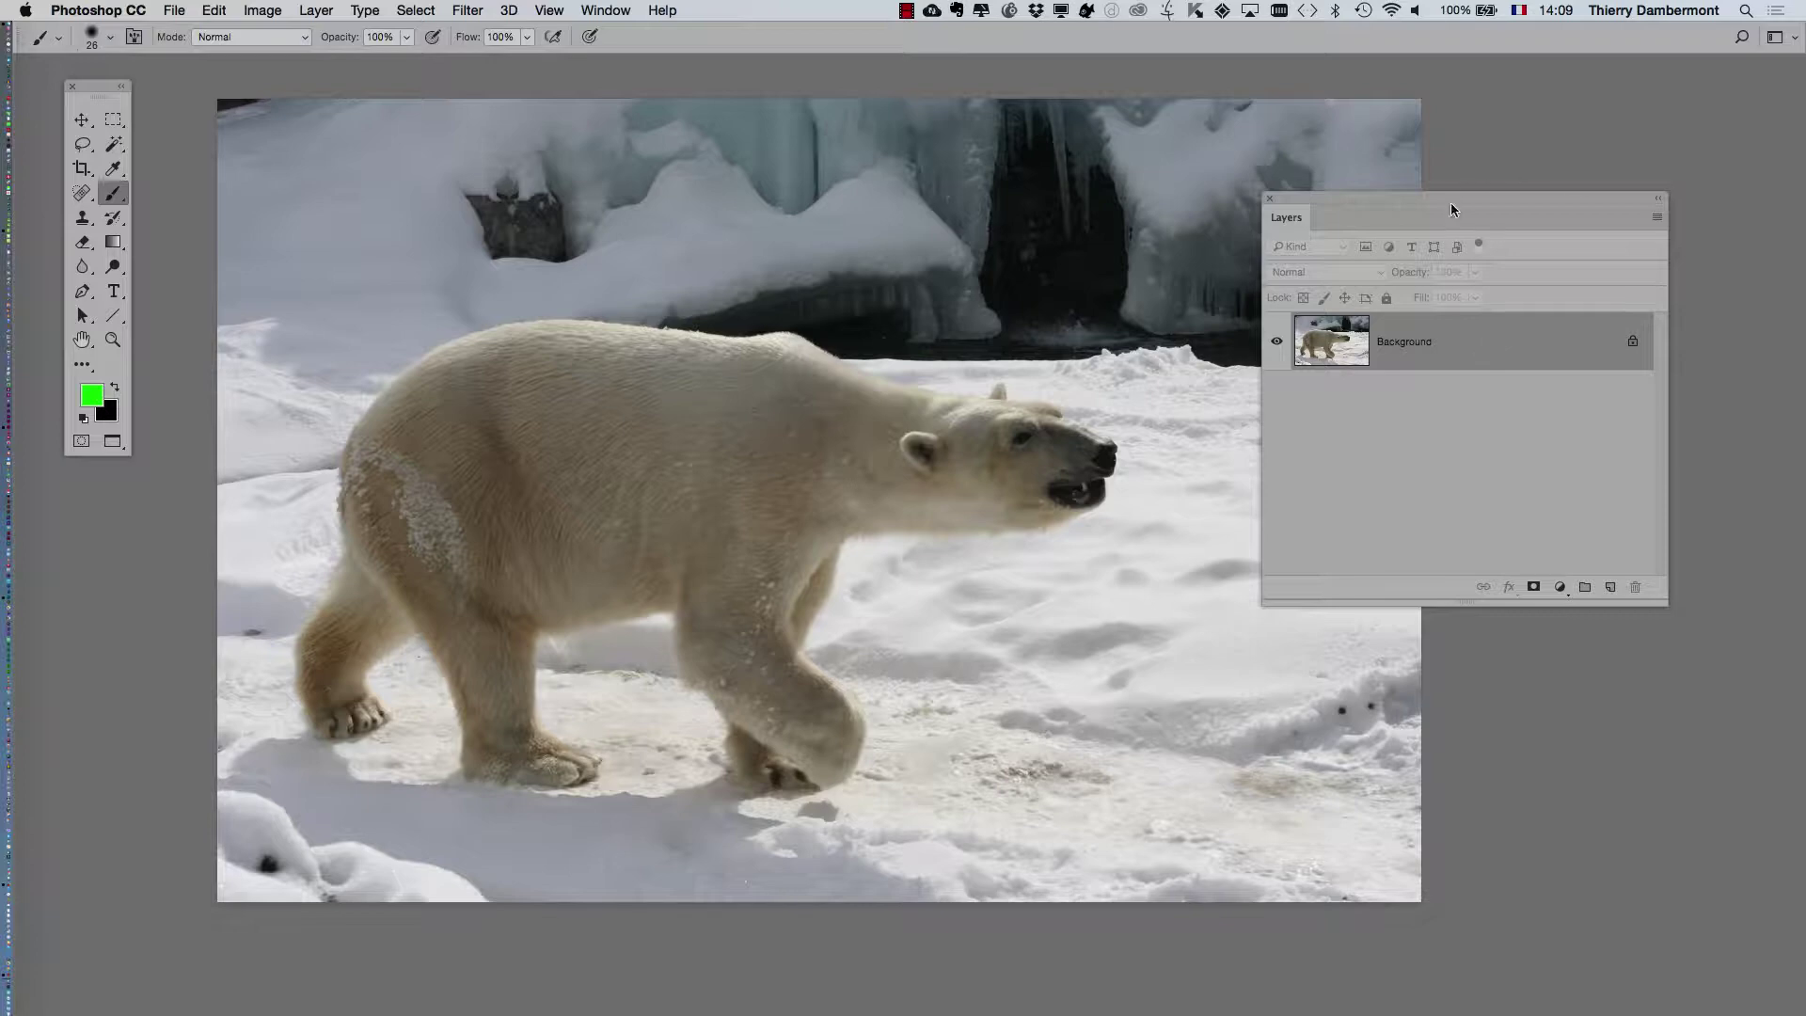
{"action": "left_click_drag", "start_coordinate": [1454, 209], "coordinate": [1386, 173]}
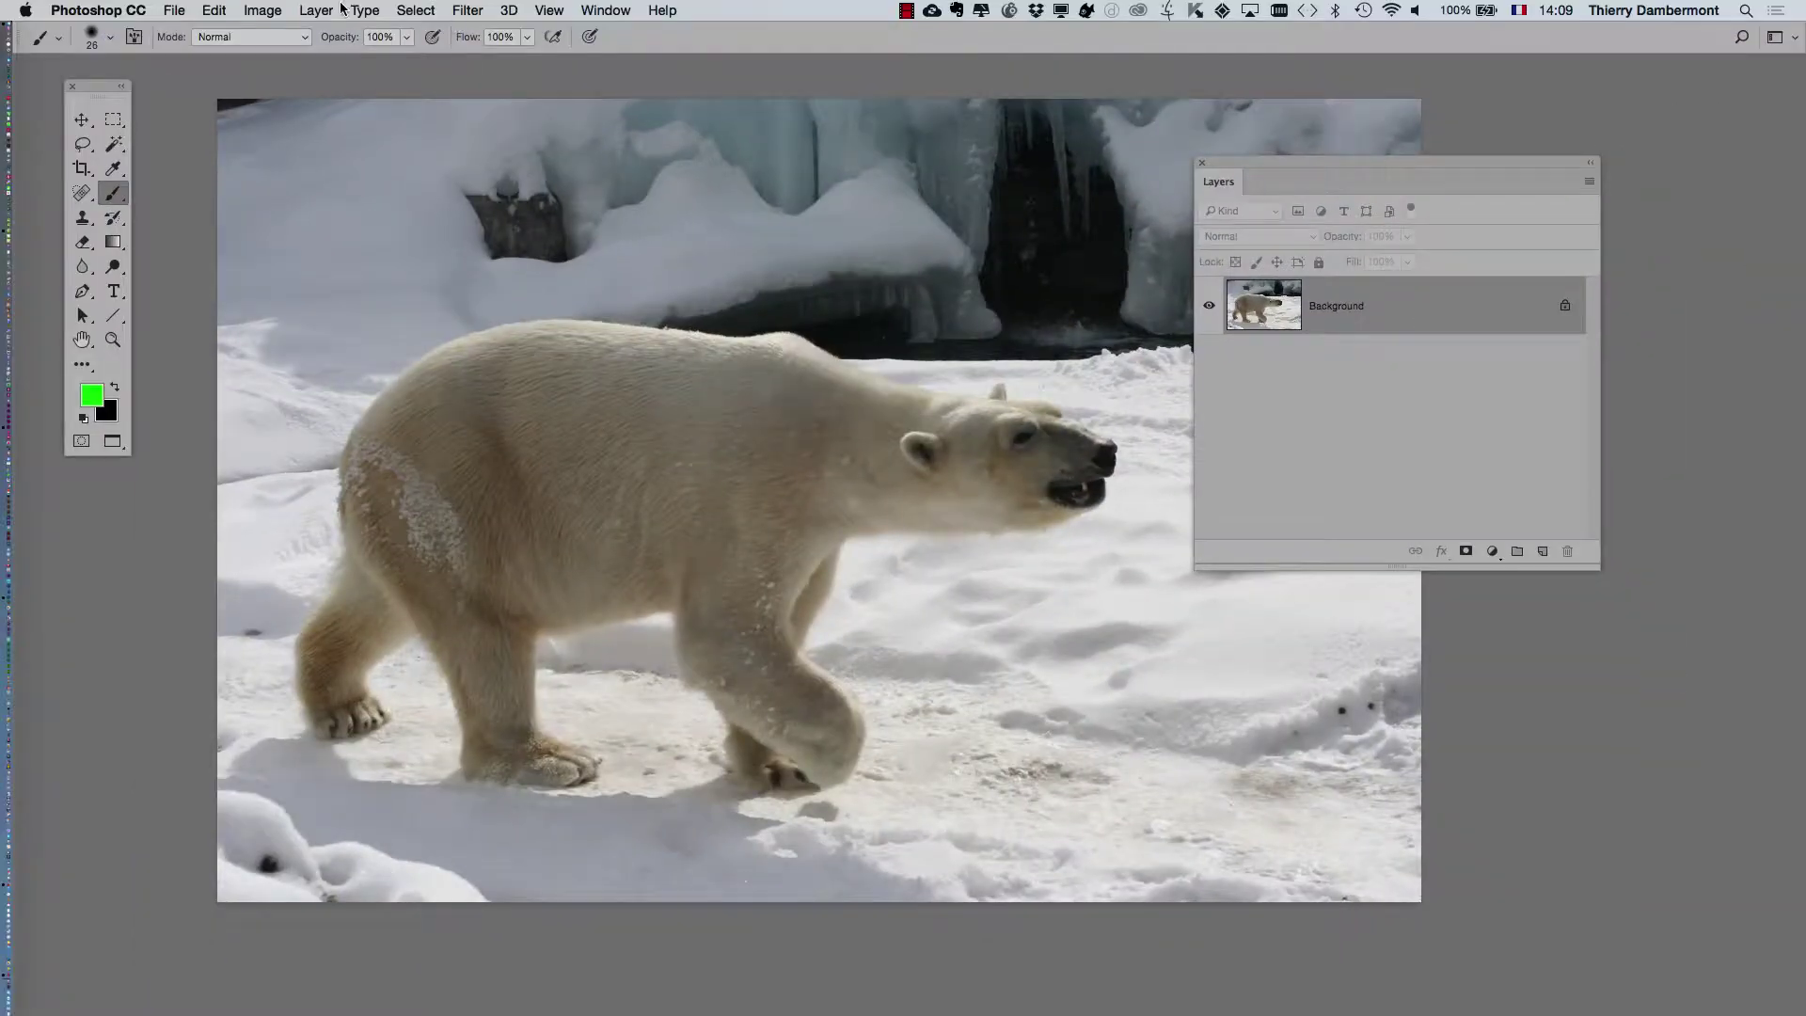
Step: Add a Reveal All layer mask to the polar bear photo's Background layer
{"action": "left_click", "coordinate": [325, 12]}
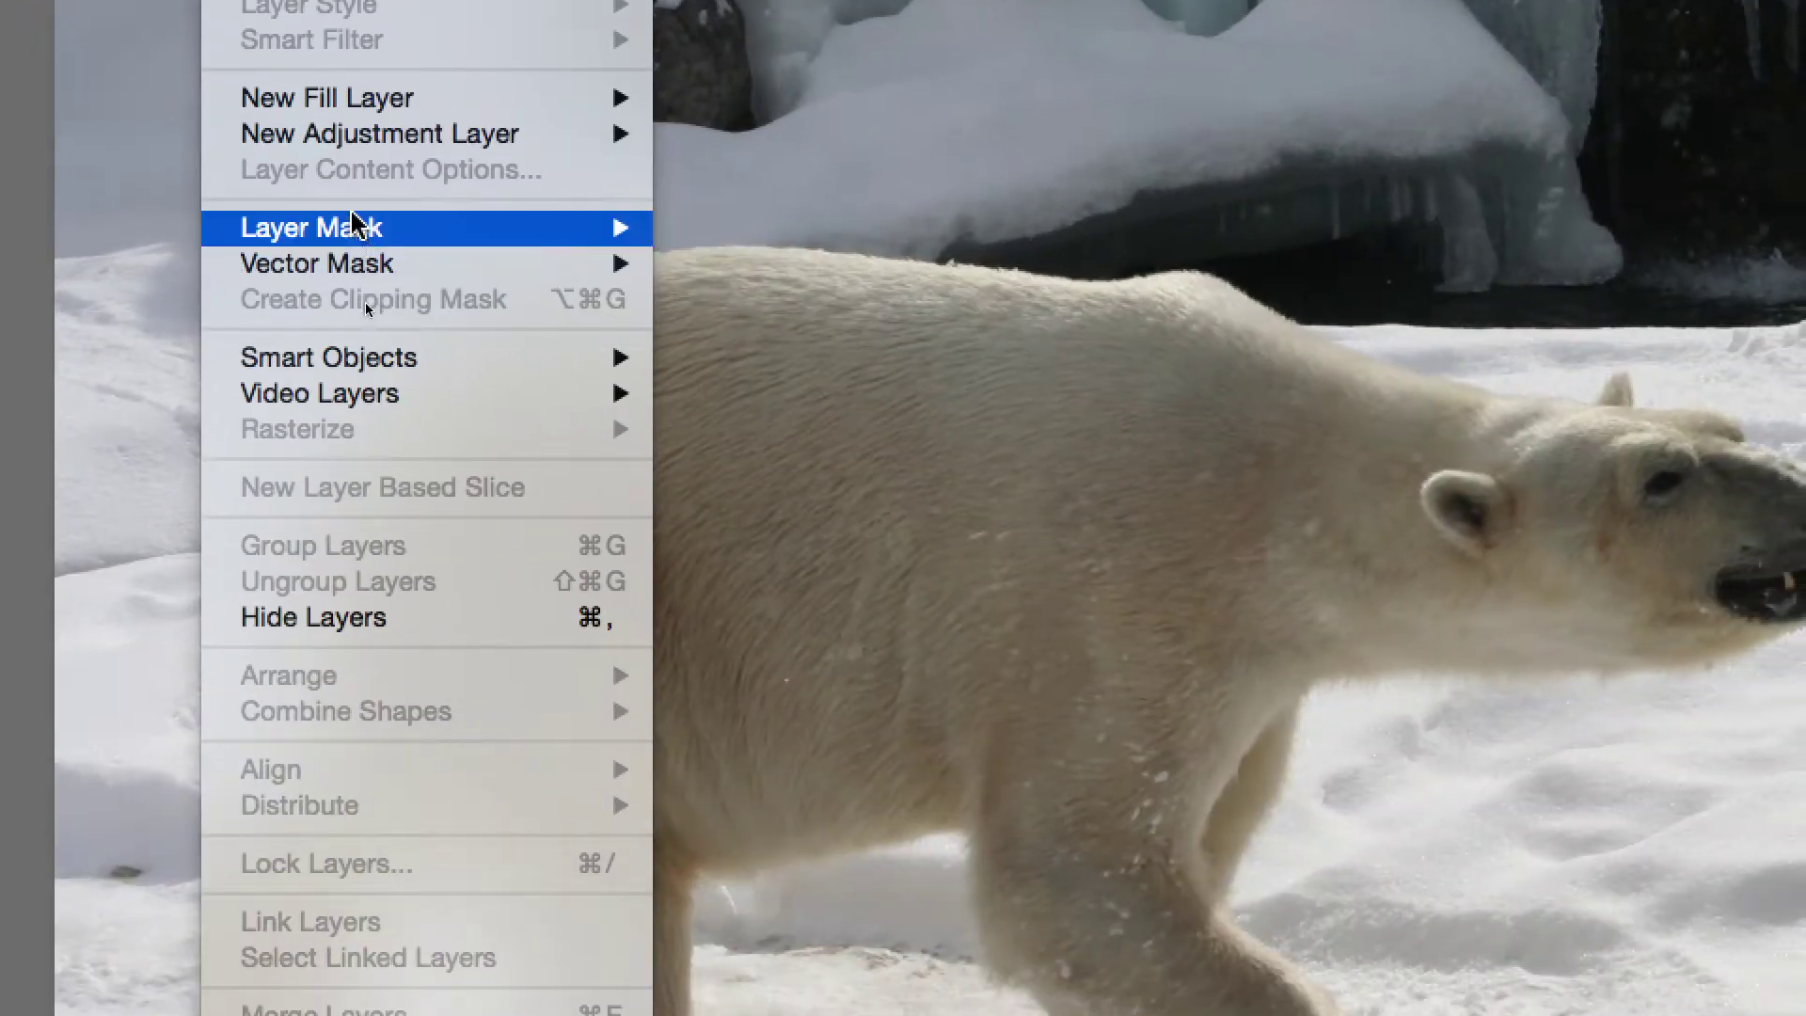
{"action": "mouse_move", "coordinate": [444, 613]}
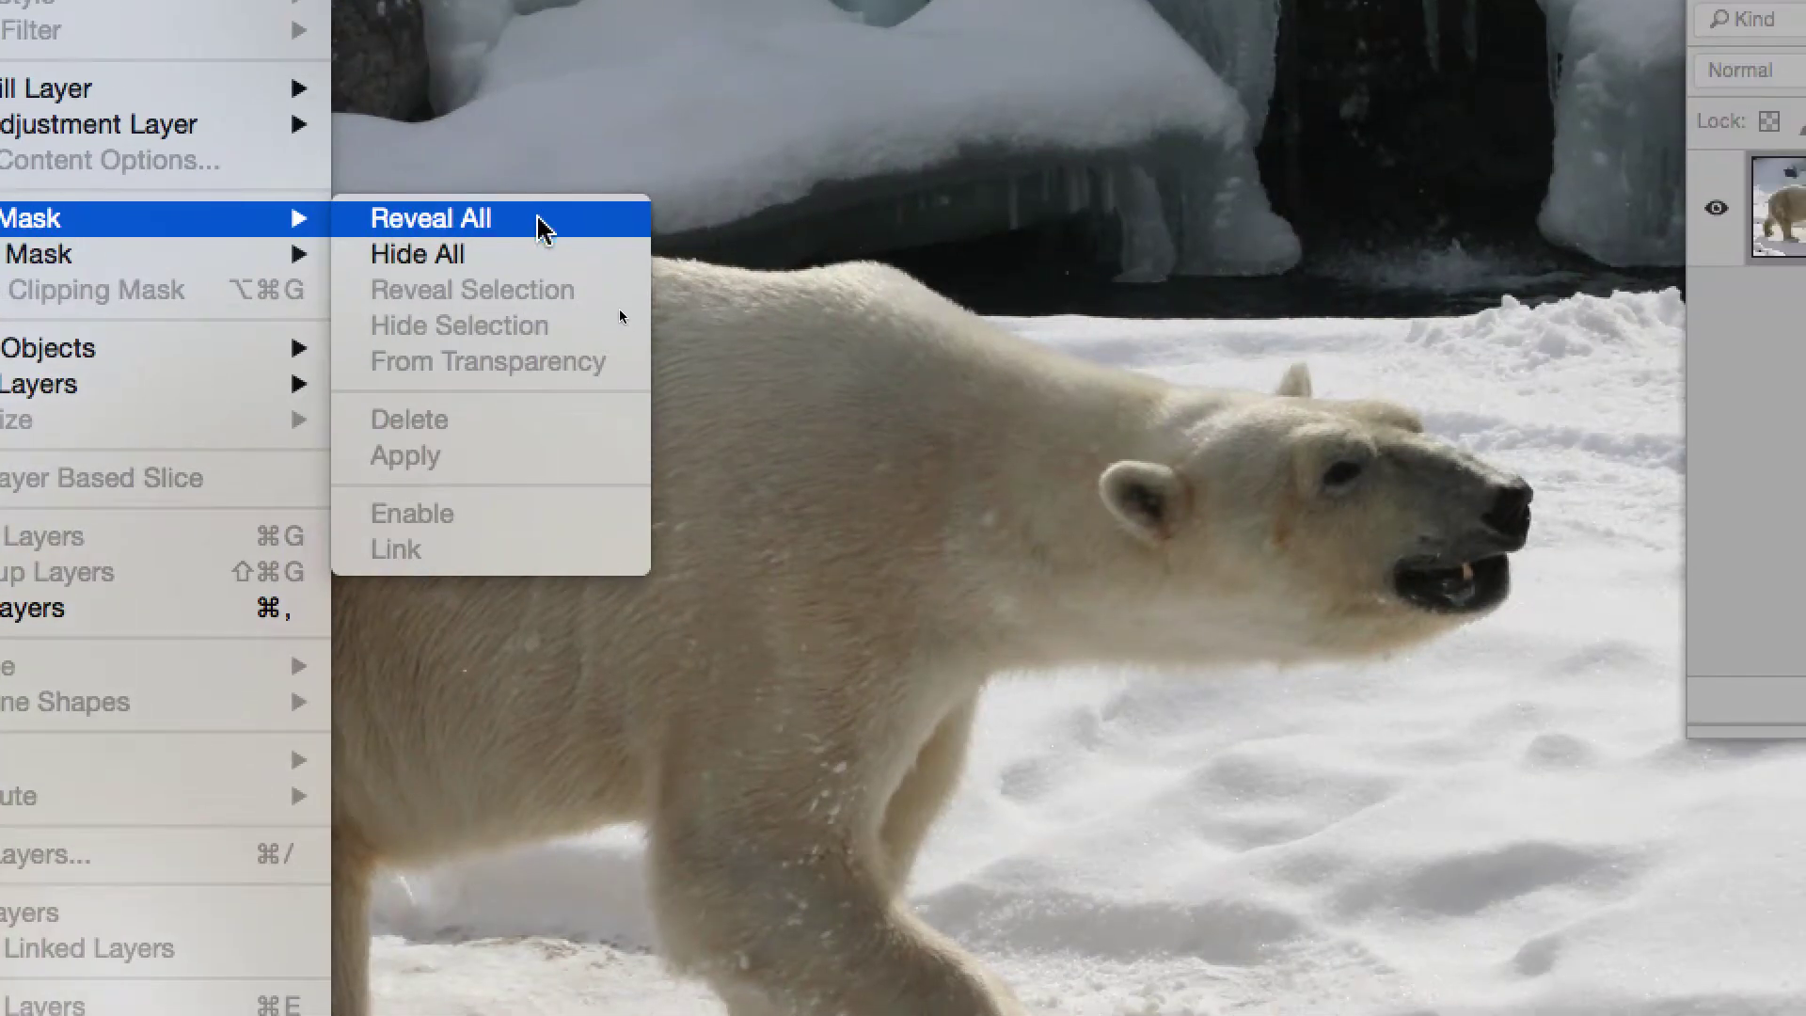
{"action": "left_click", "coordinate": [541, 230]}
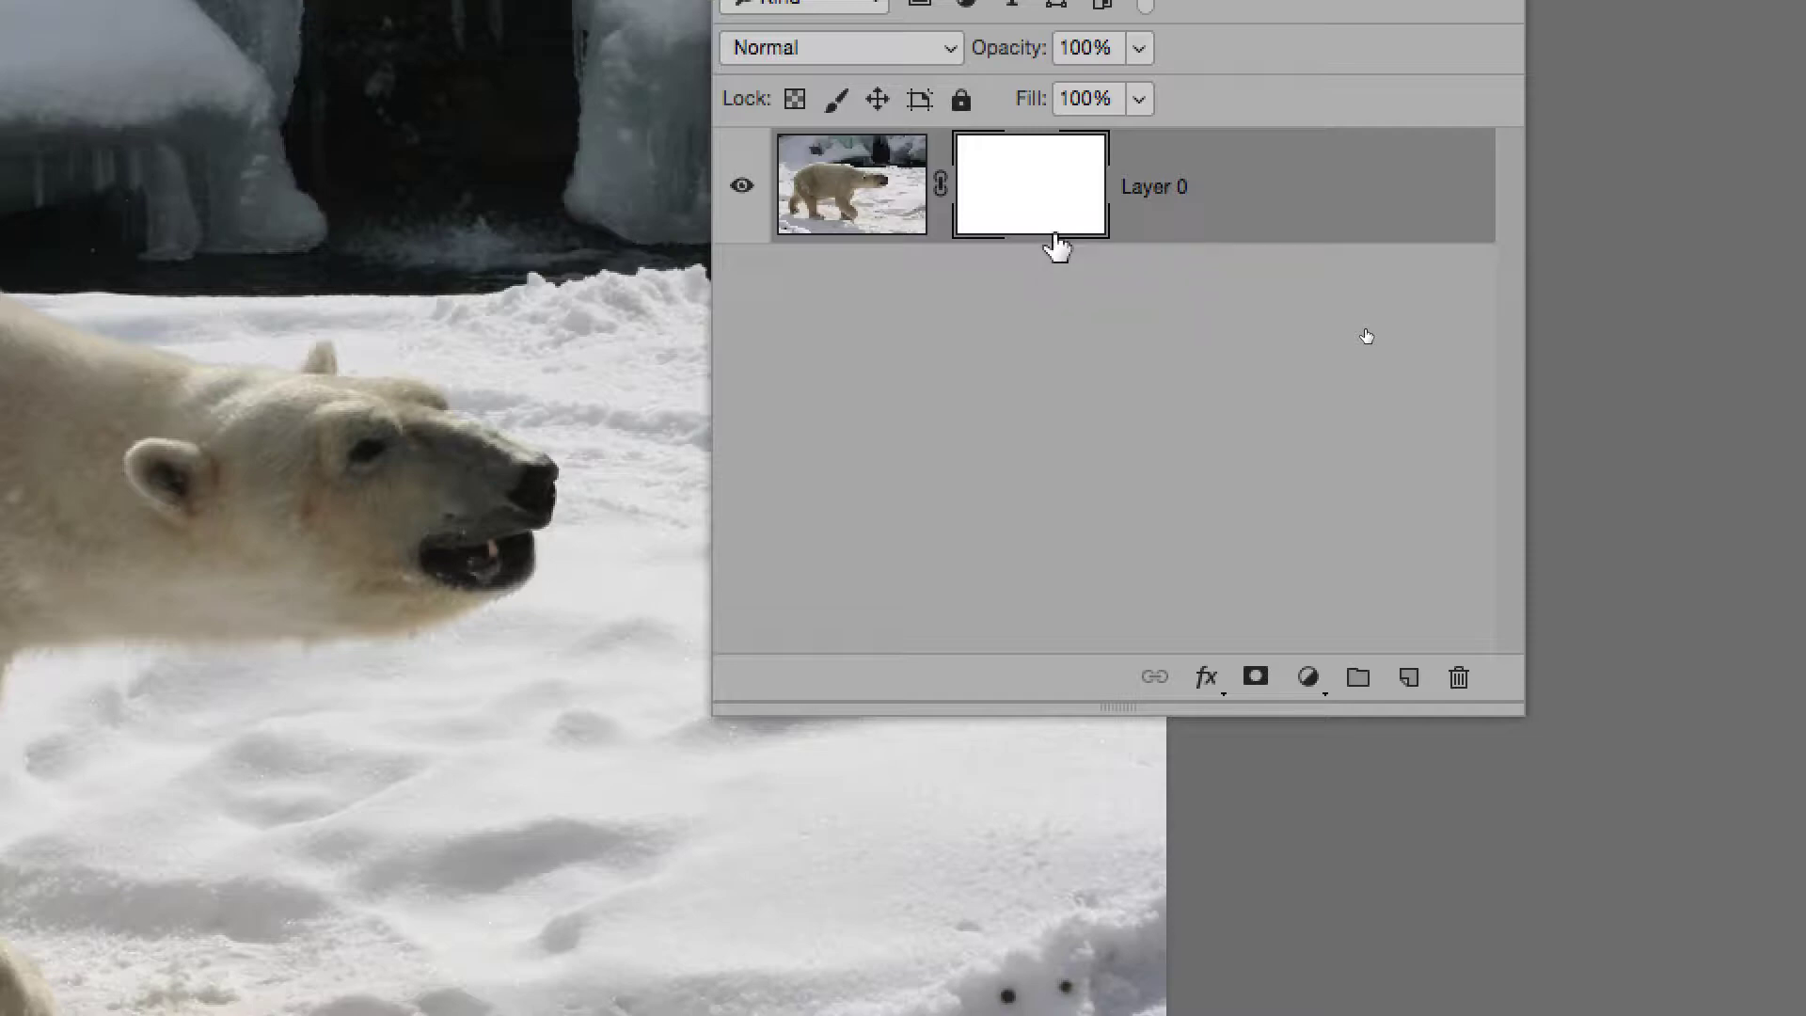
{"action": "left_click_drag", "start_coordinate": [1057, 246], "coordinate": [844, 214]}
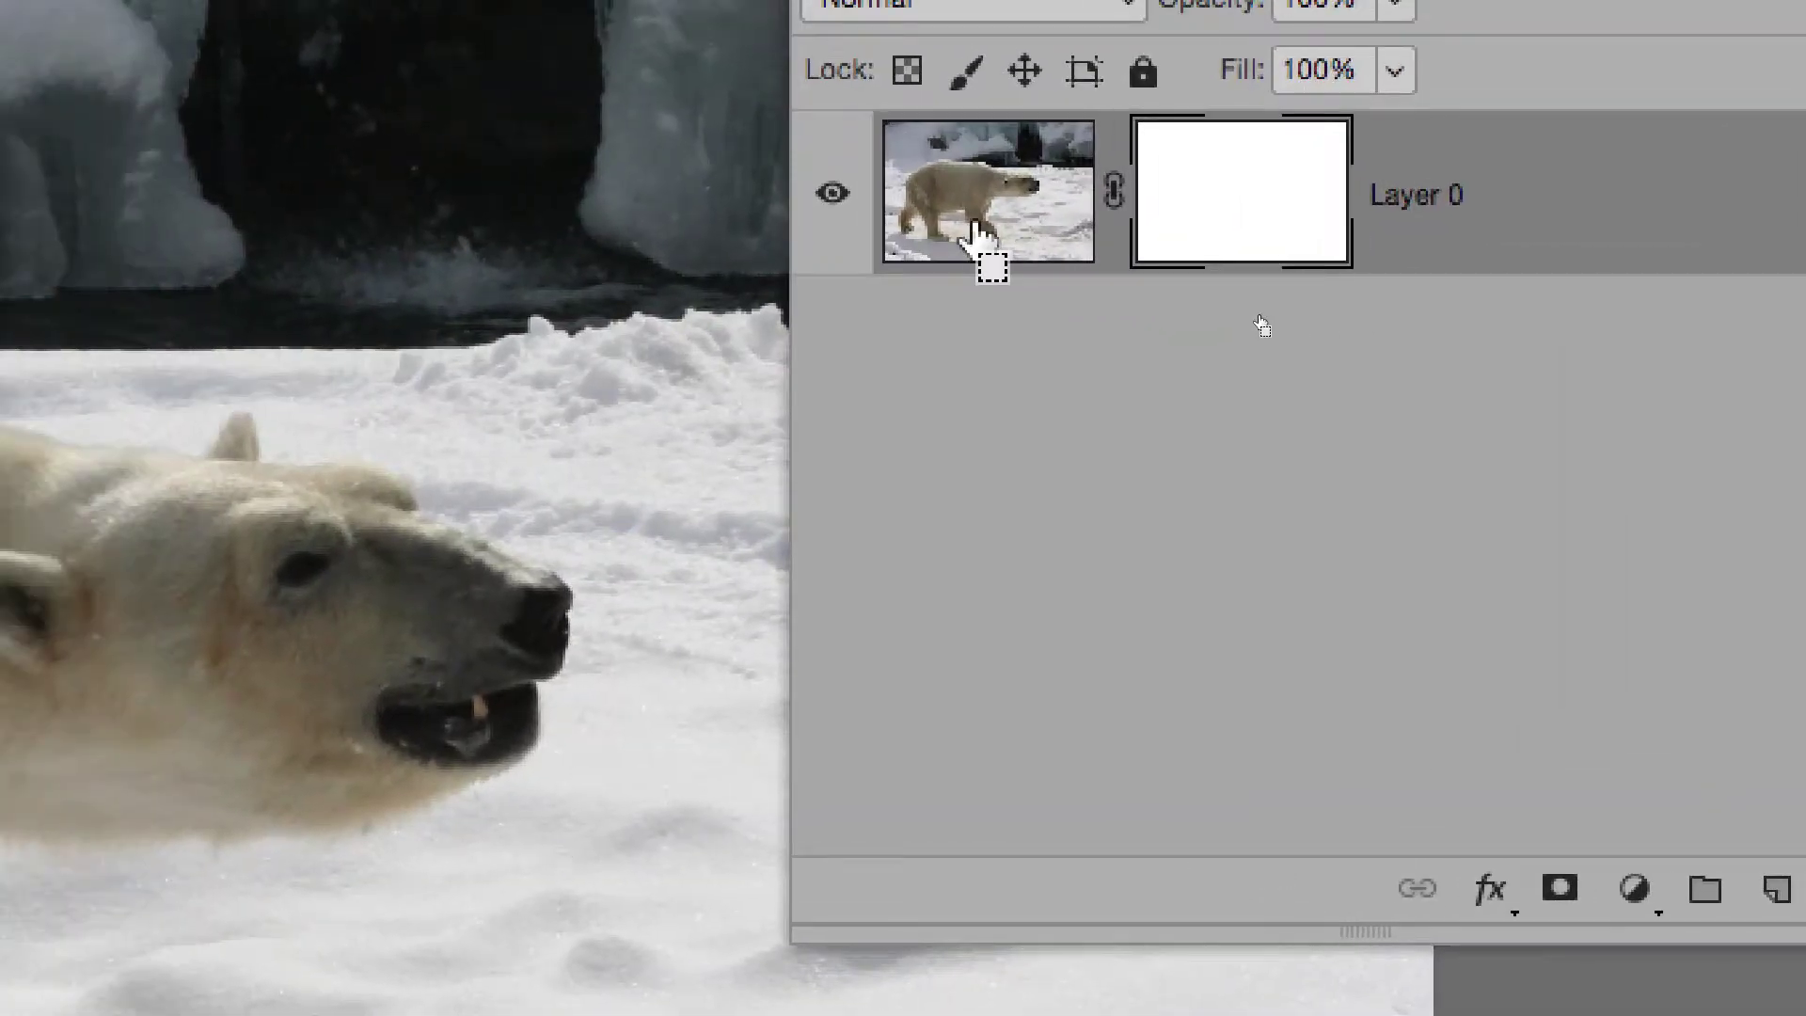
{"action": "left_click_drag", "start_coordinate": [978, 235], "coordinate": [973, 231]}
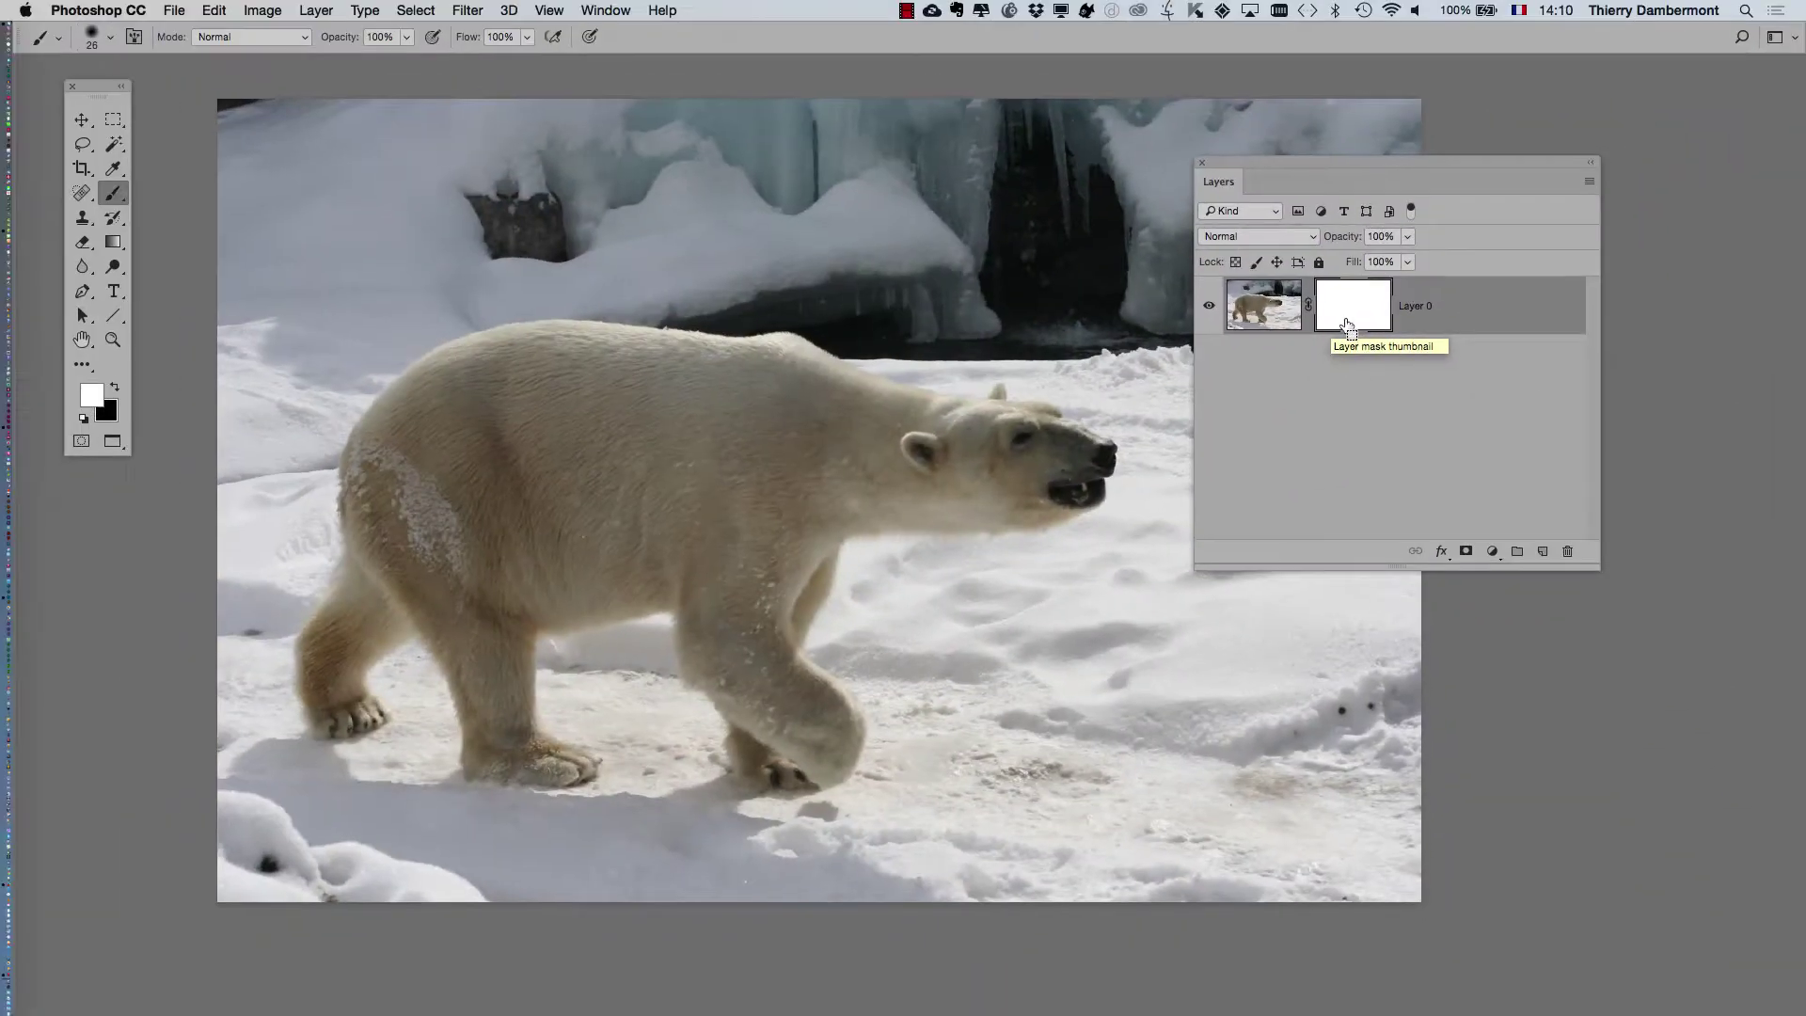
Step: Rearrange the image view and the Layers panel so the panel stays clear of the polar bear
{"action": "left_click_drag", "start_coordinate": [1272, 169], "coordinate": [1359, 169]}
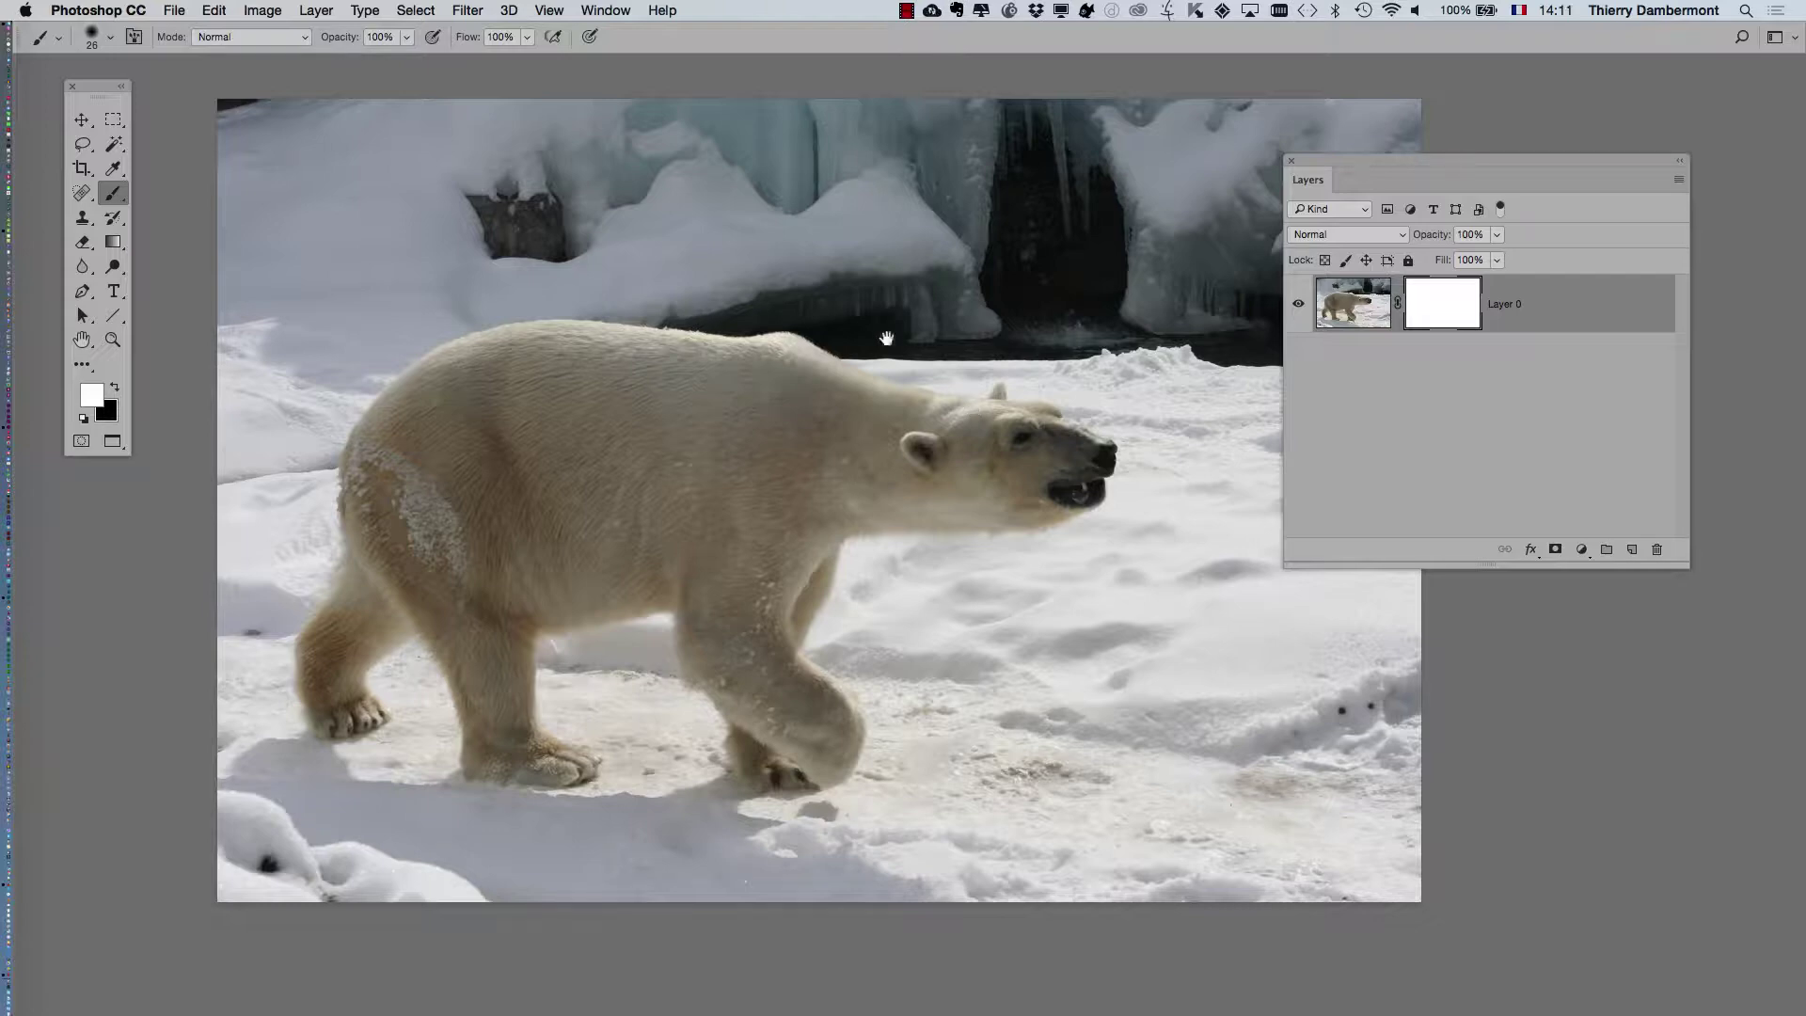
{"action": "left_click_drag", "start_coordinate": [884, 336], "coordinate": [793, 300]}
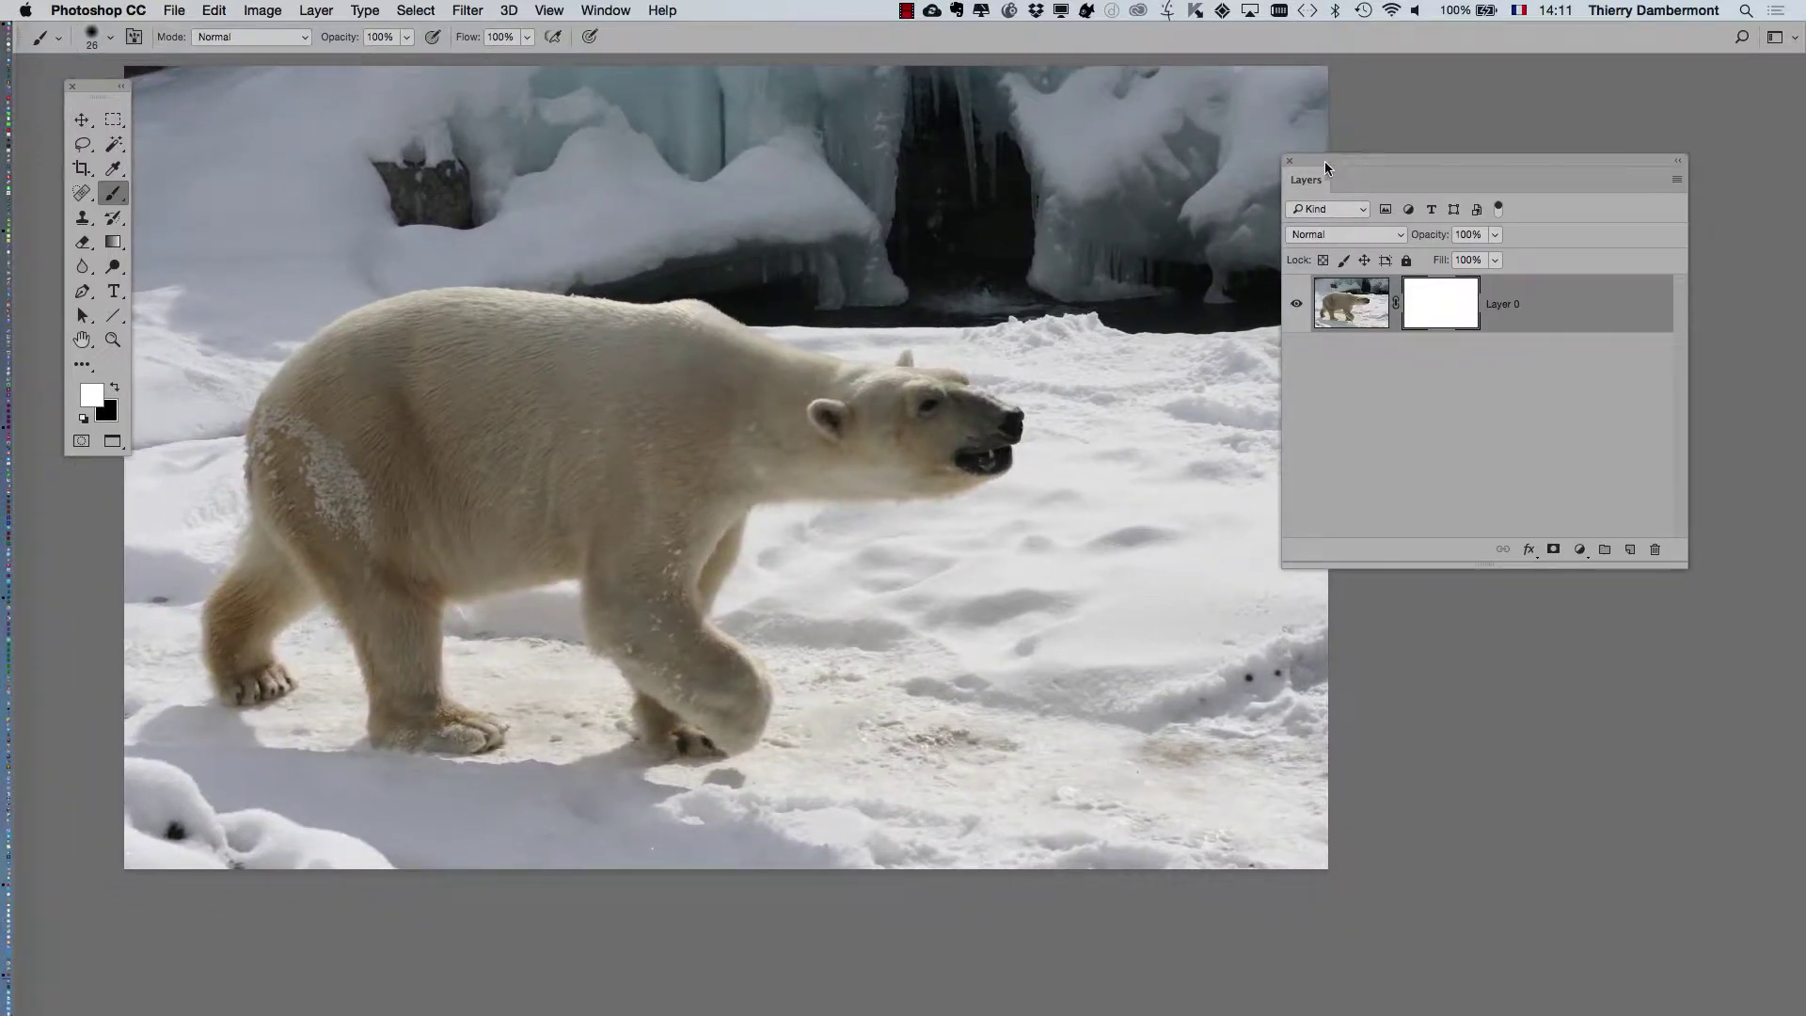
{"action": "left_click_drag", "start_coordinate": [1328, 160], "coordinate": [1172, 160]}
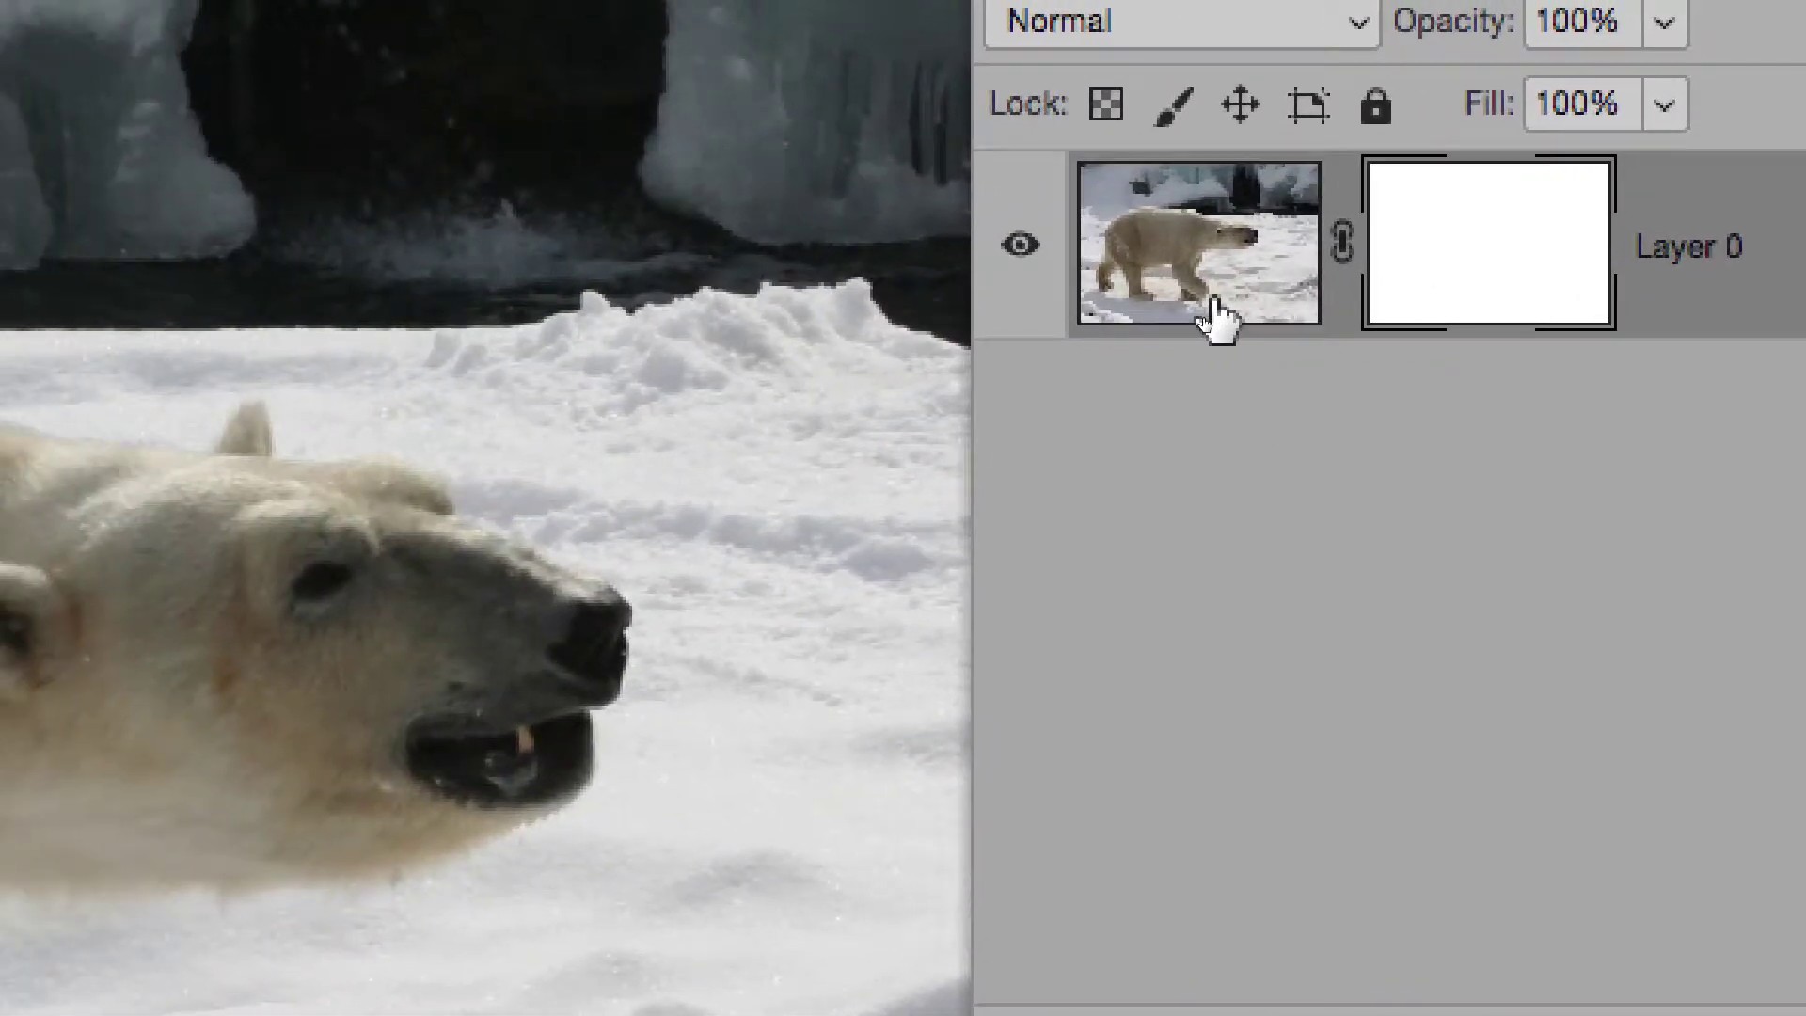
Step: Switch the active target of Layer 0 between its image and its mask, leaving the mask active
{"action": "left_click", "coordinate": [1215, 303]}
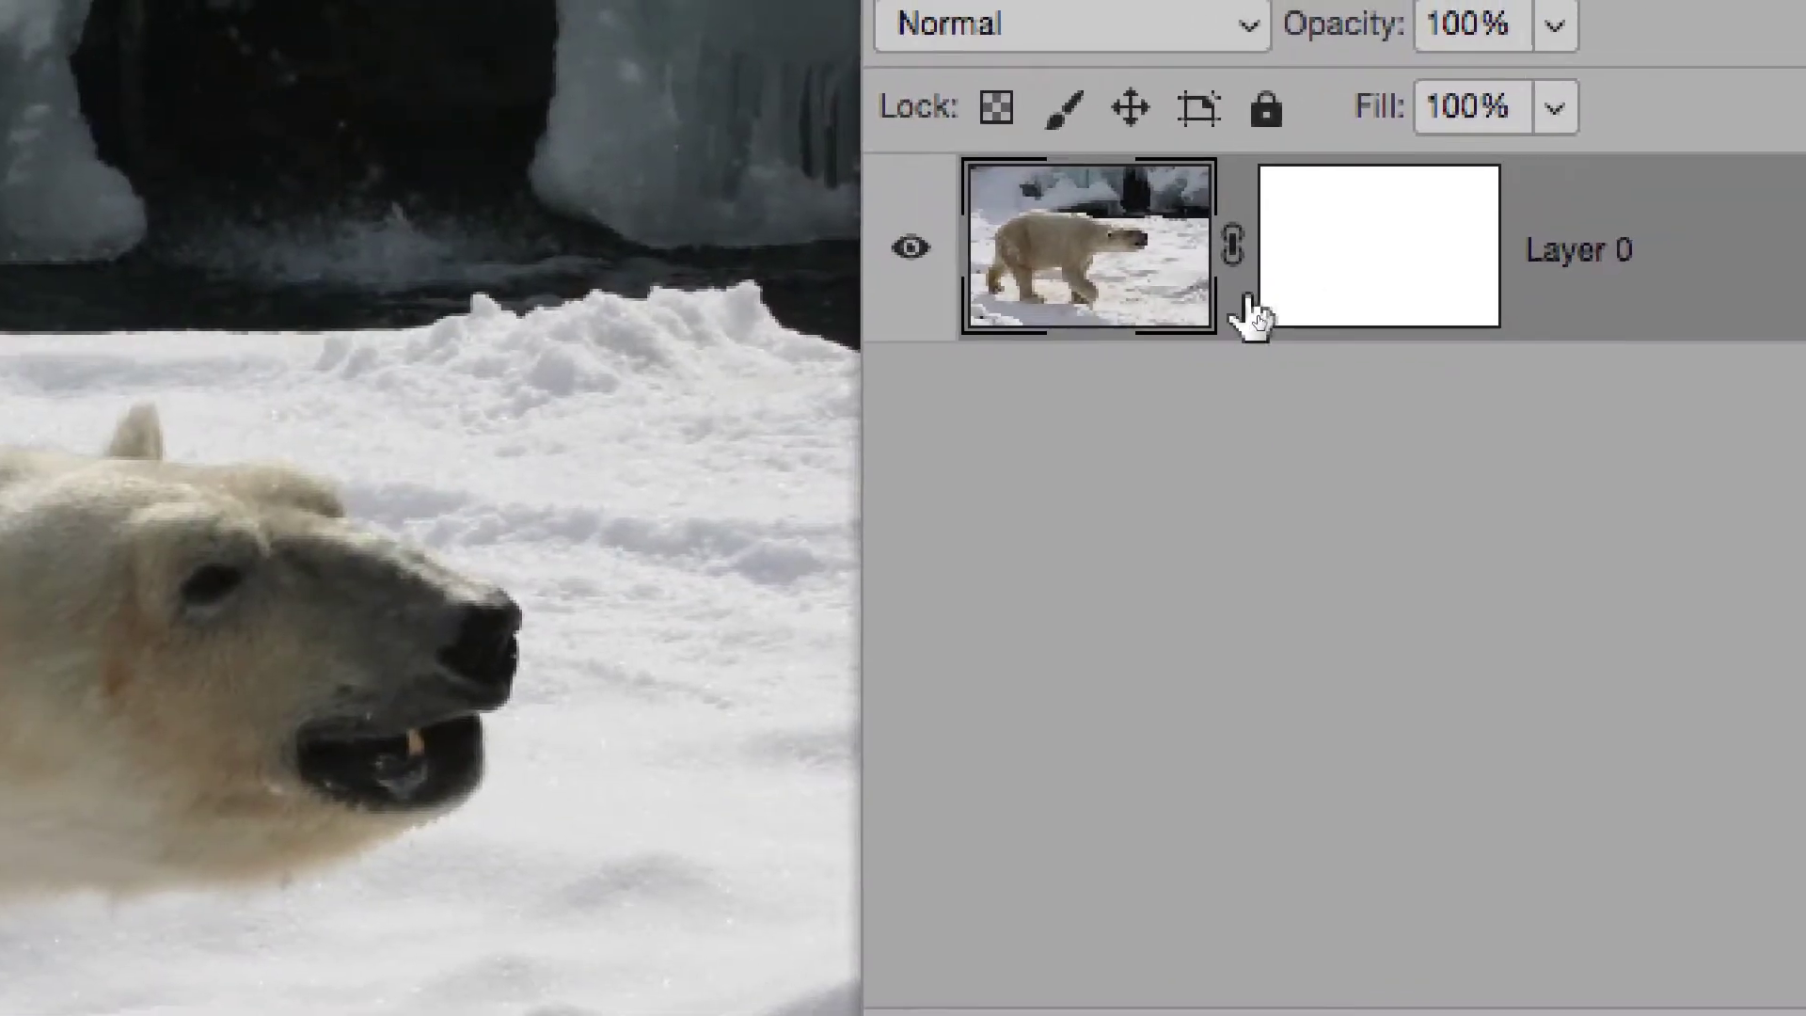
{"action": "left_click", "coordinate": [1403, 296]}
{"action": "left_click", "coordinate": [1215, 303]}
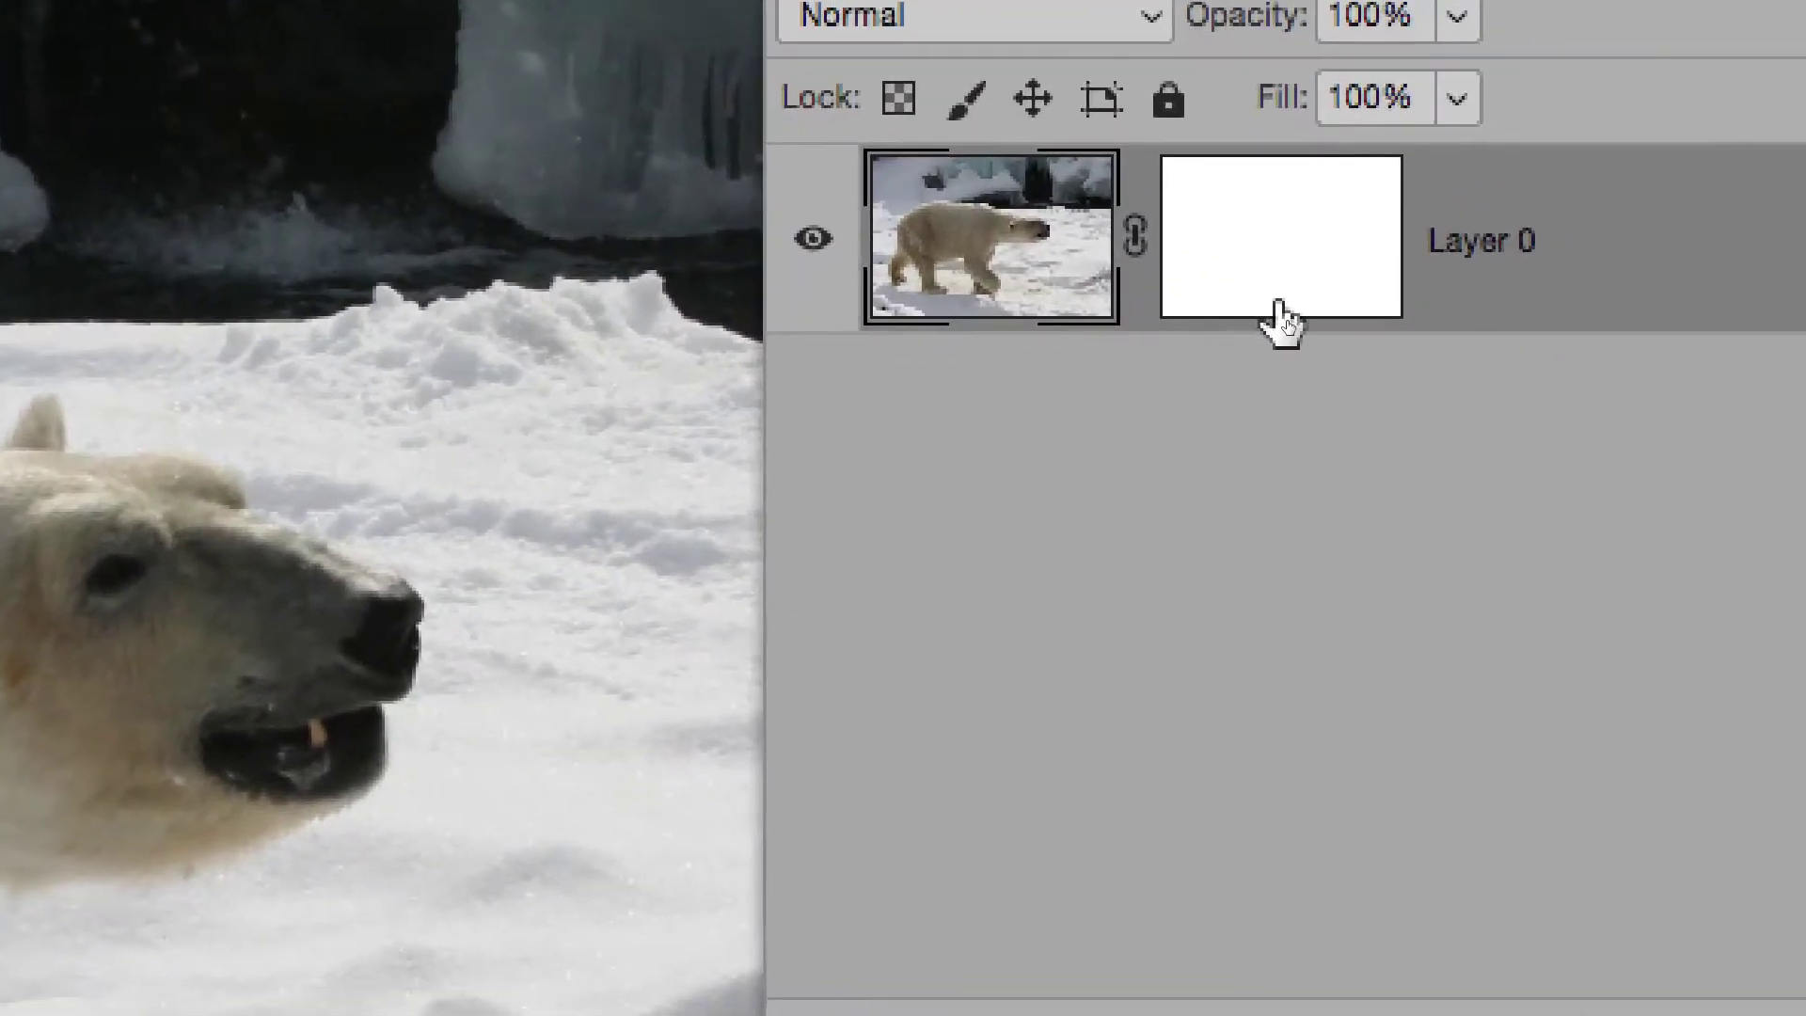
{"action": "left_click", "coordinate": [1517, 322]}
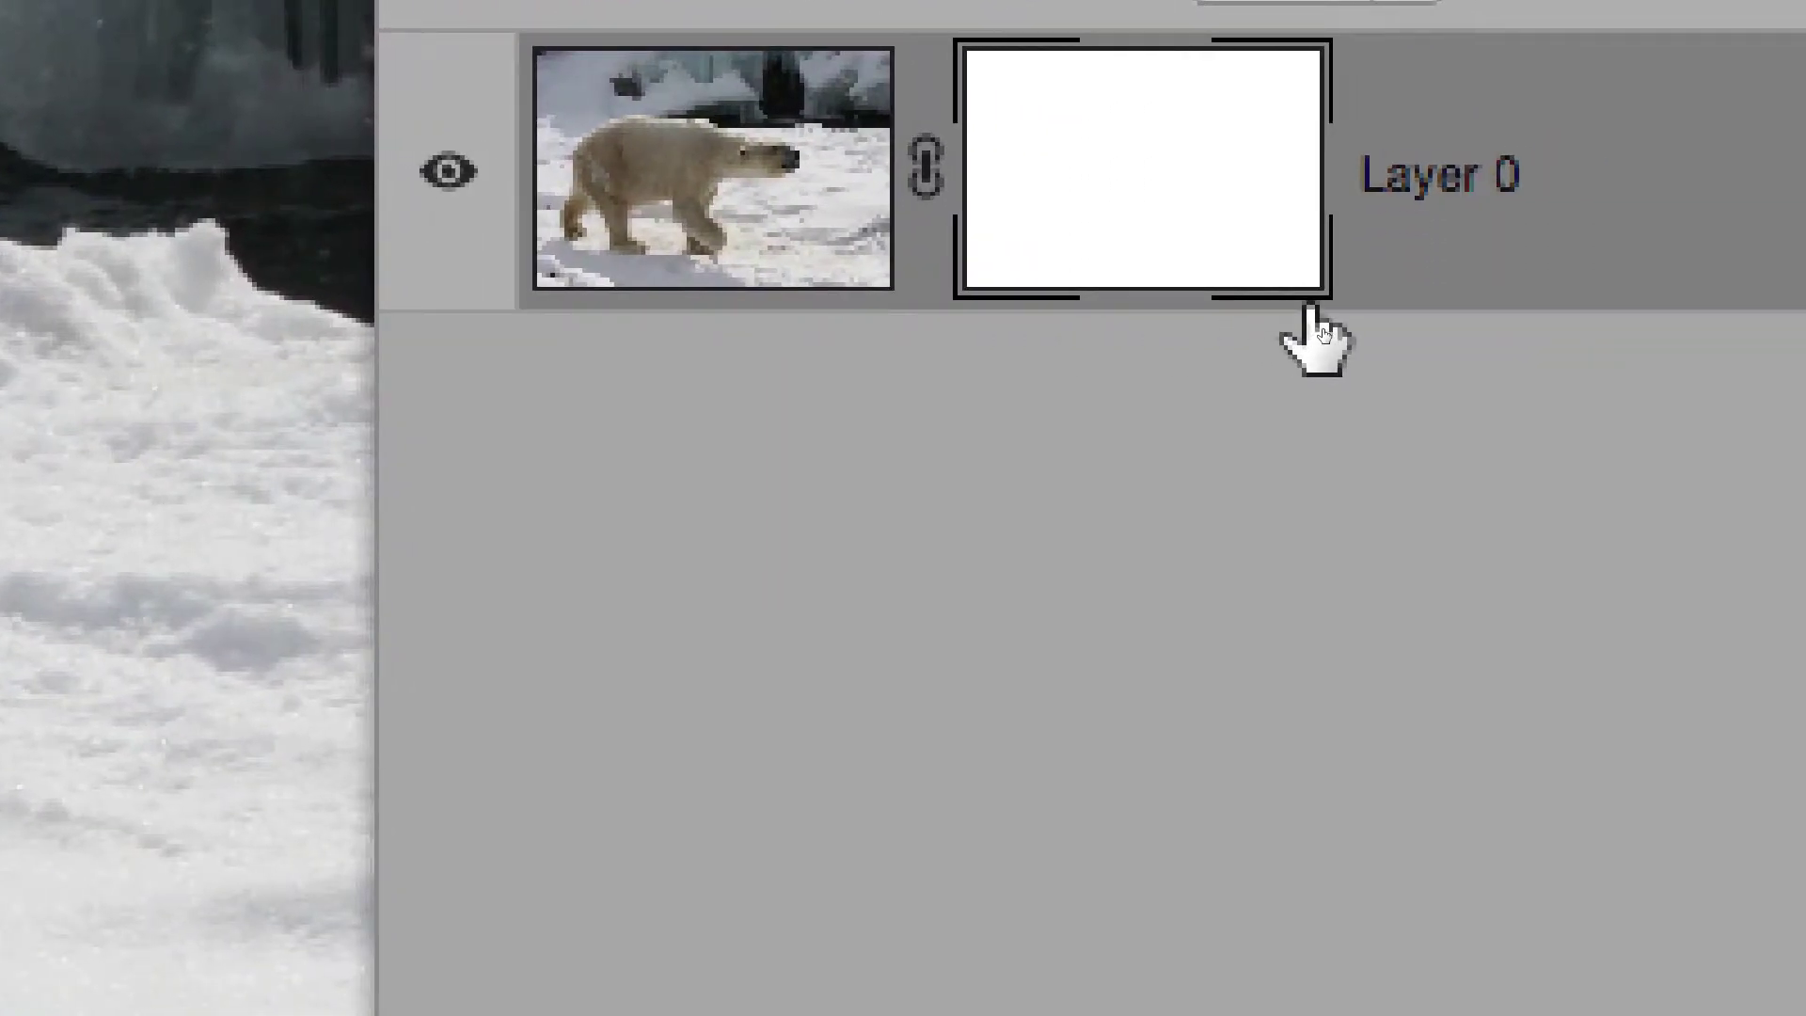
{"action": "left_click_drag", "start_coordinate": [1270, 282], "coordinate": [1309, 327]}
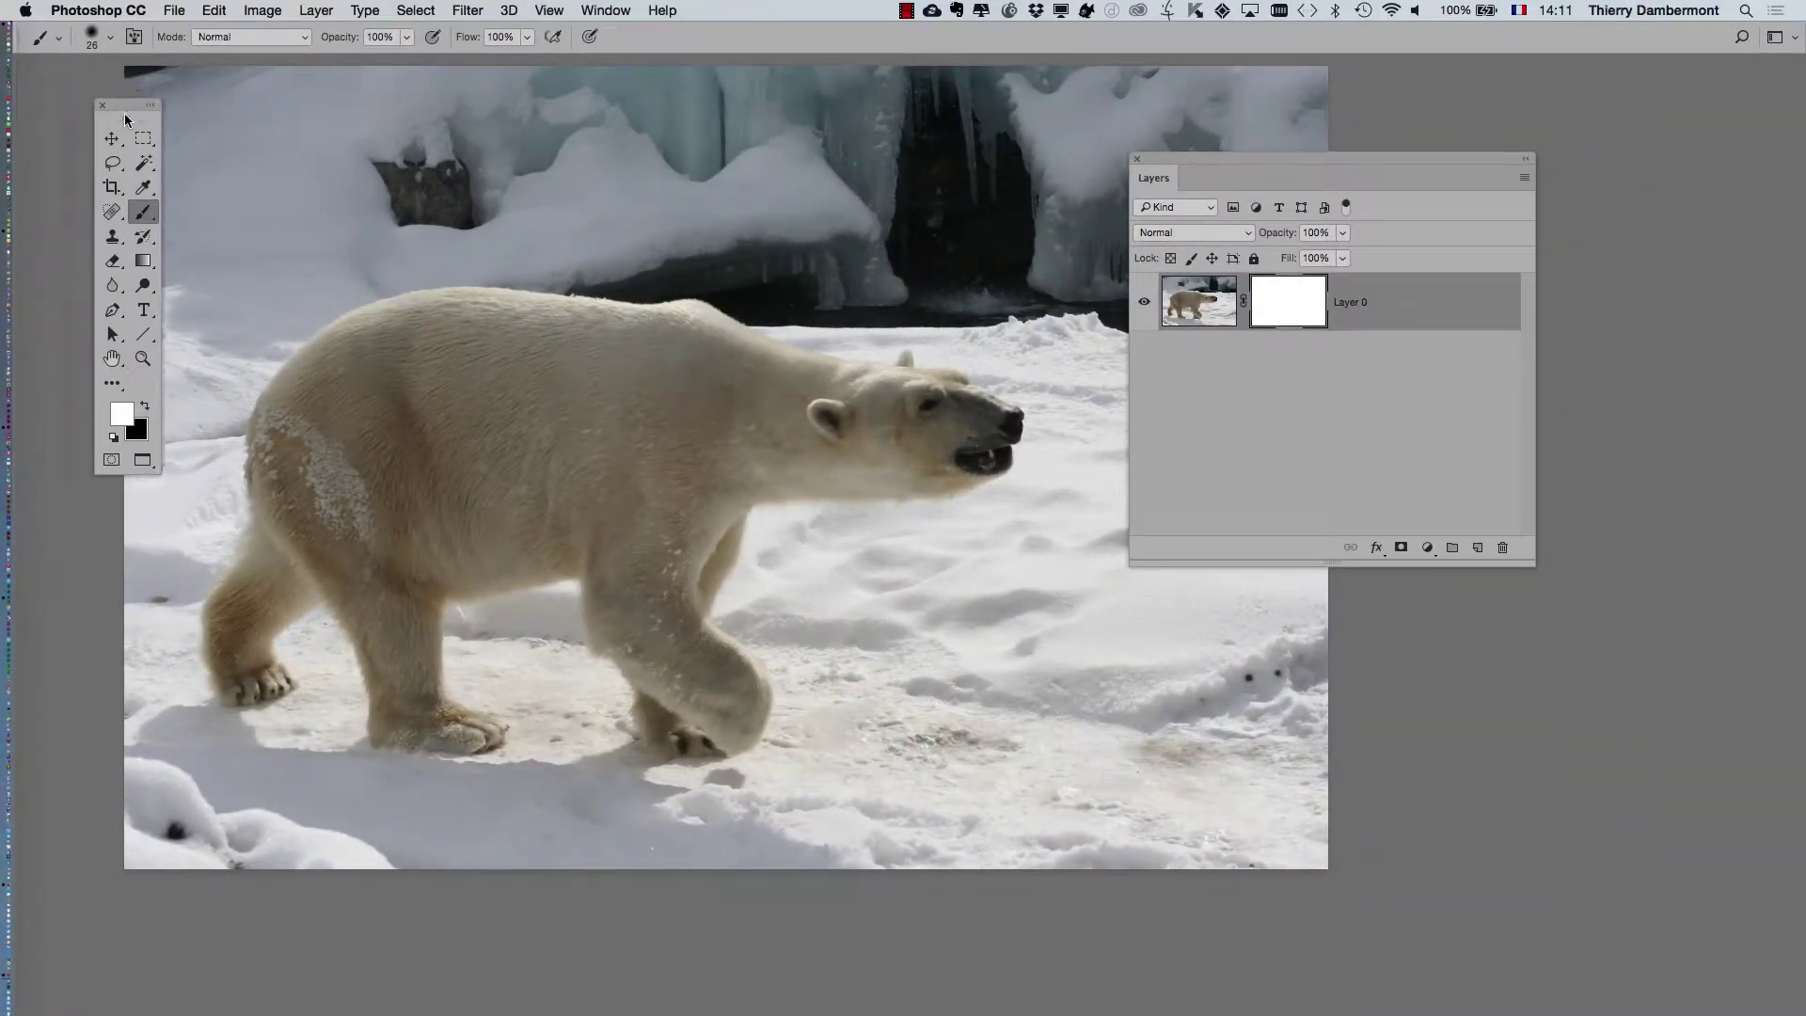
Step: Display the Tools panel in two columns and place it over the photo's edge
{"action": "left_click_drag", "start_coordinate": [125, 119], "coordinate": [106, 136]}
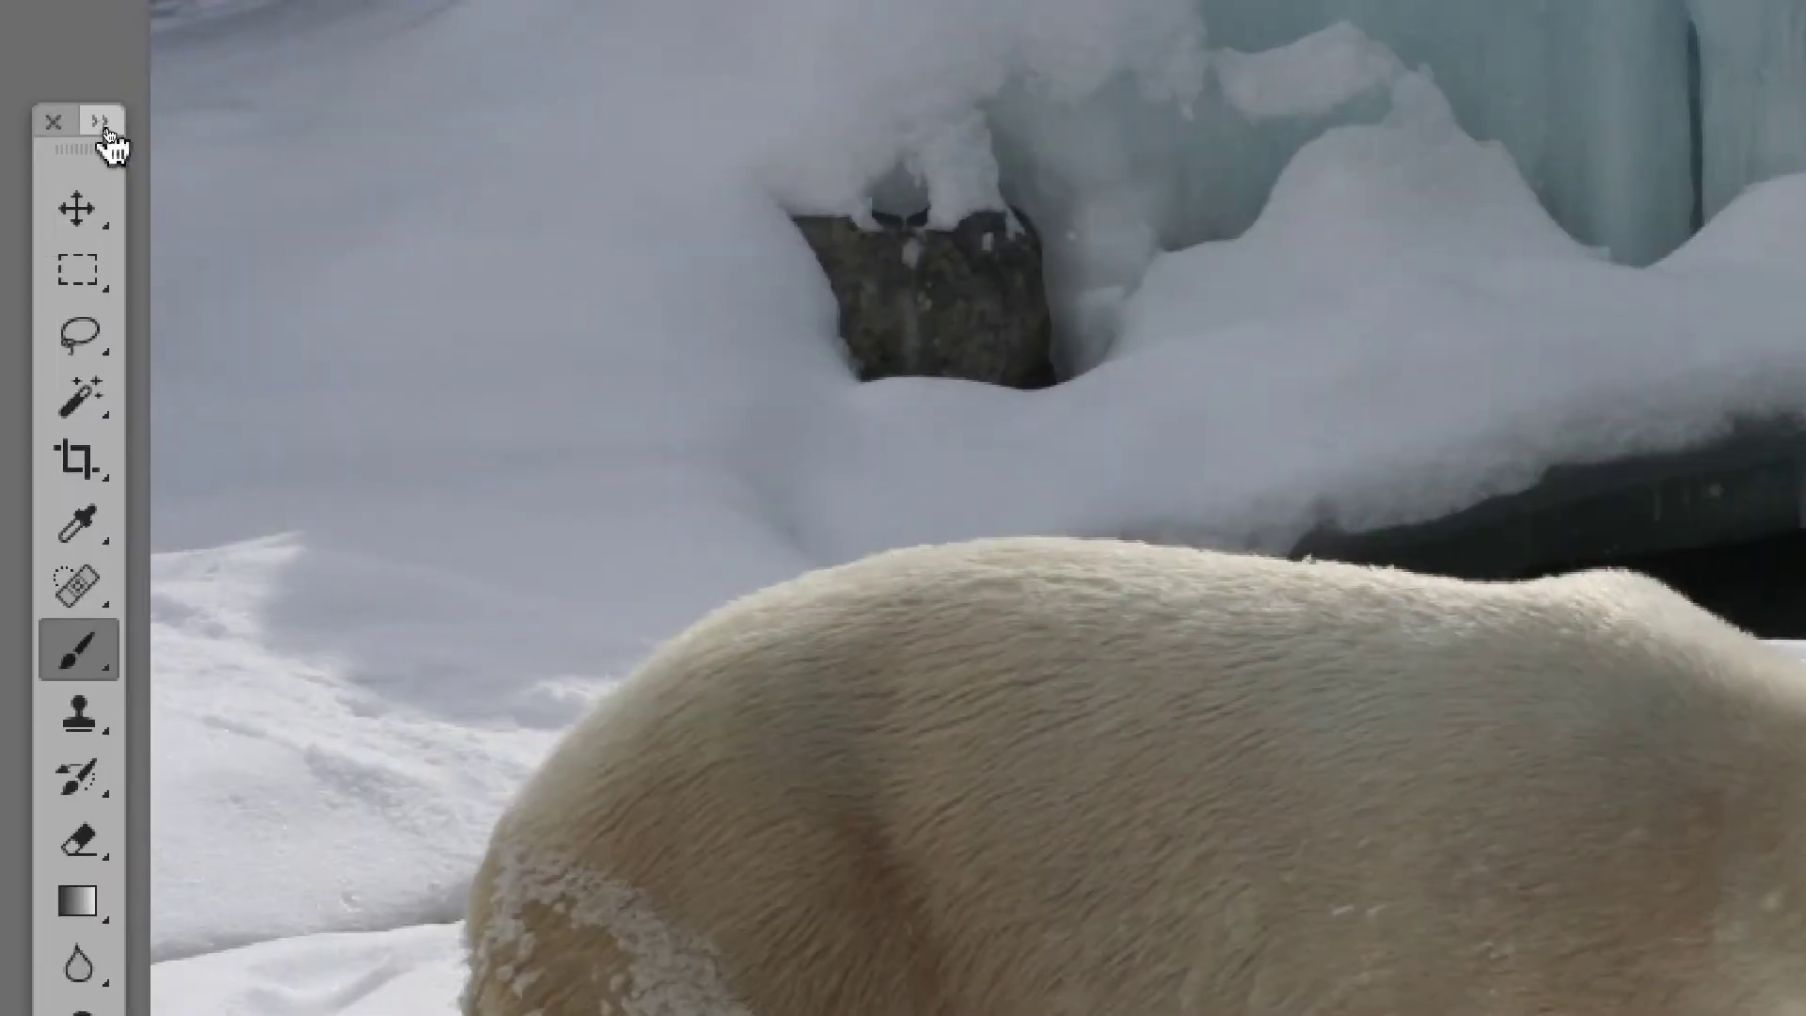
{"action": "left_click", "coordinate": [103, 127]}
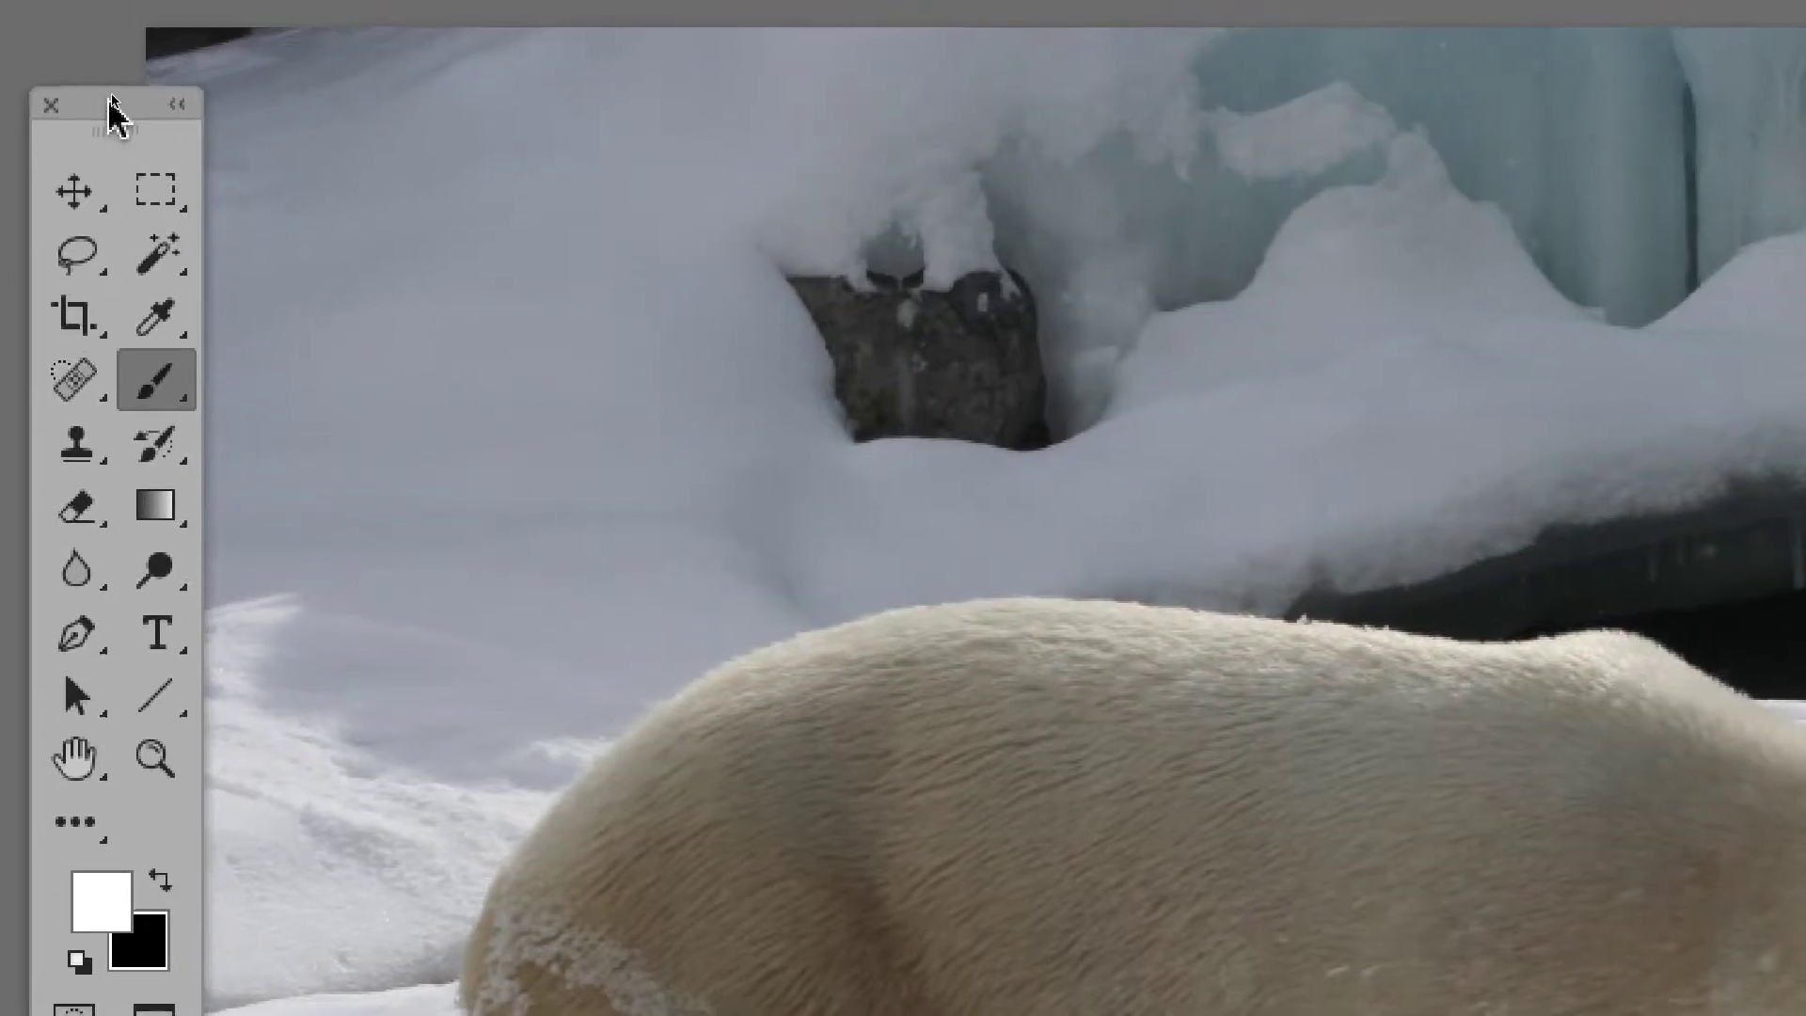
{"action": "left_click_drag", "start_coordinate": [109, 96], "coordinate": [113, 95]}
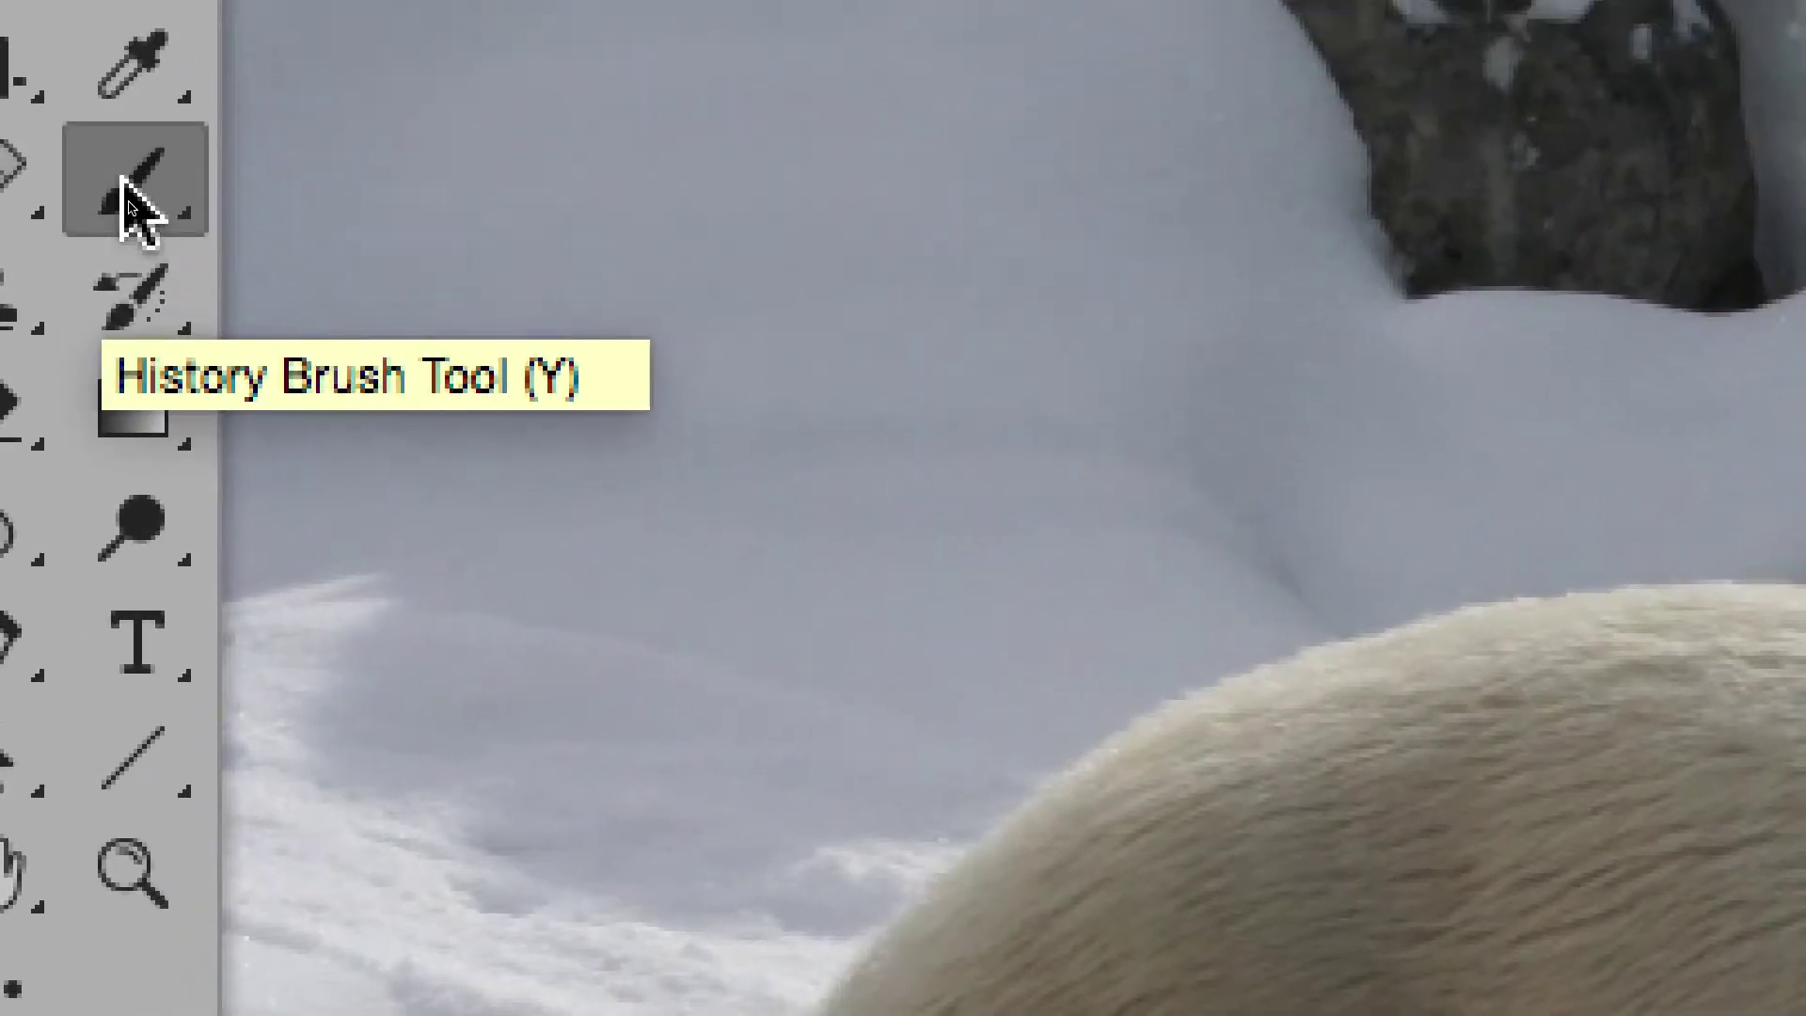
Step: Choose the Brush Tool from its group of painting tools
{"action": "left_click", "coordinate": [129, 183]}
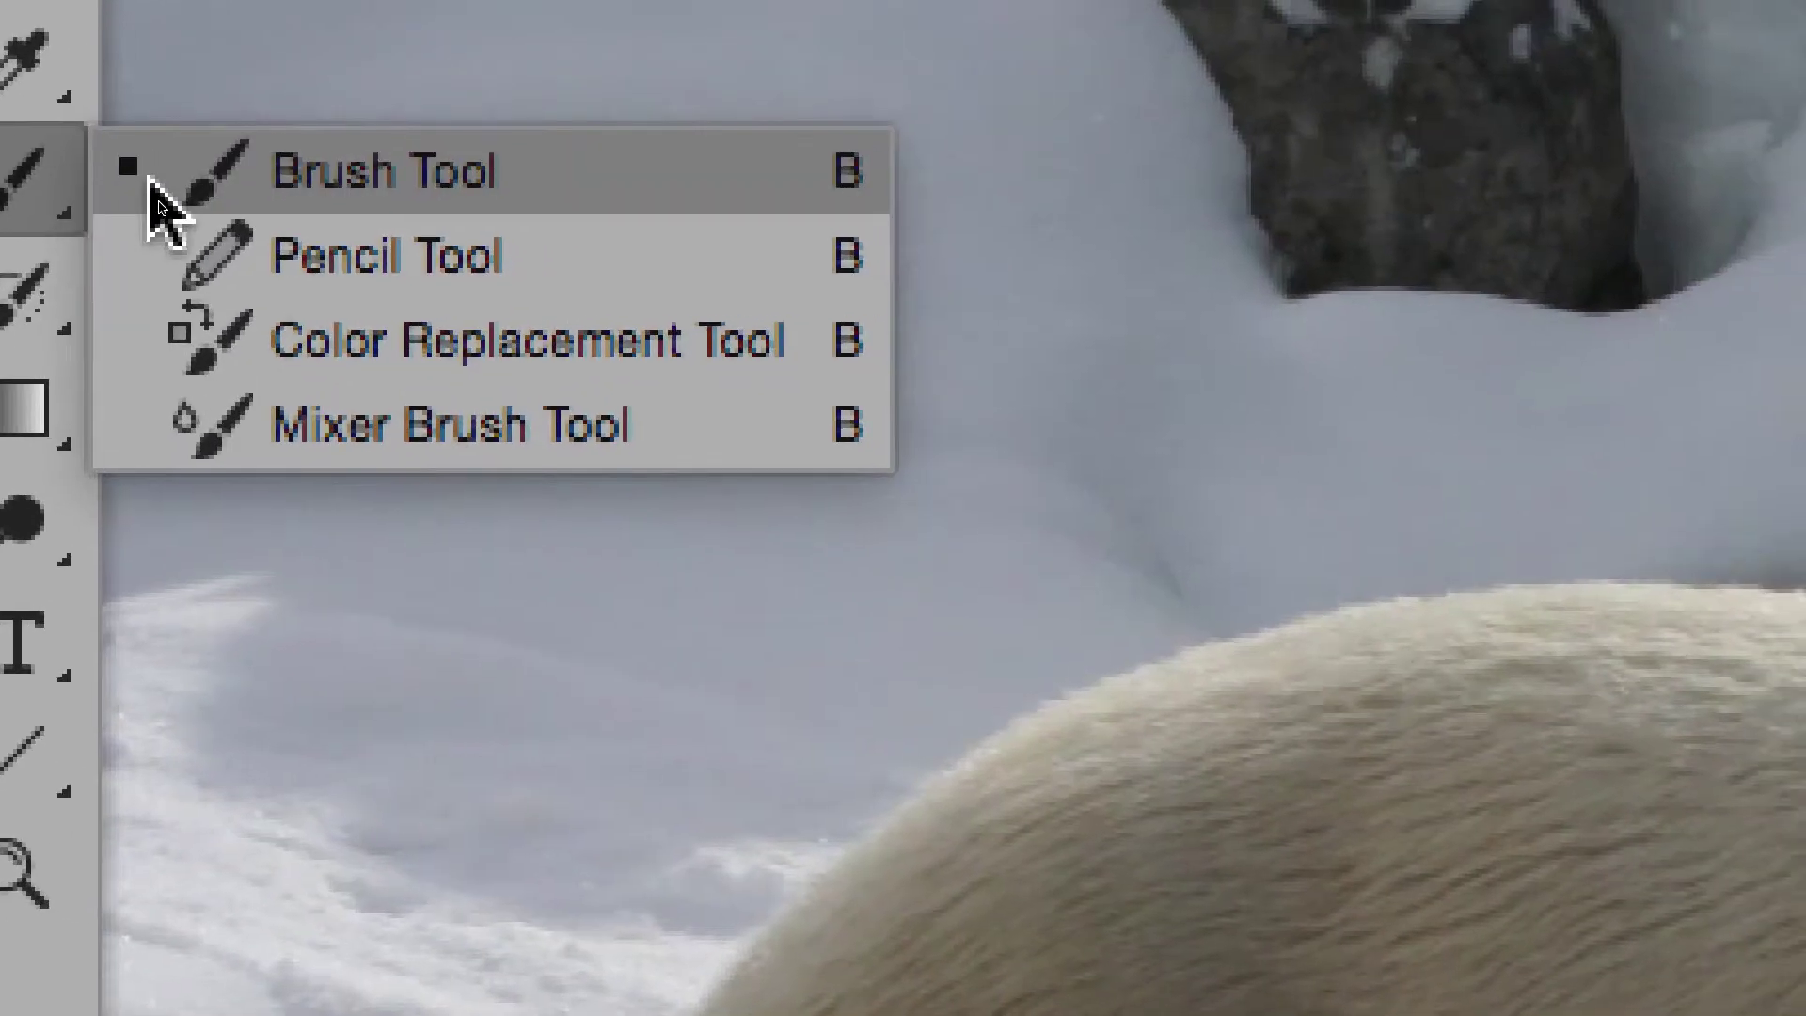
{"action": "left_click", "coordinate": [152, 197]}
{"action": "left_click", "coordinate": [137, 193]}
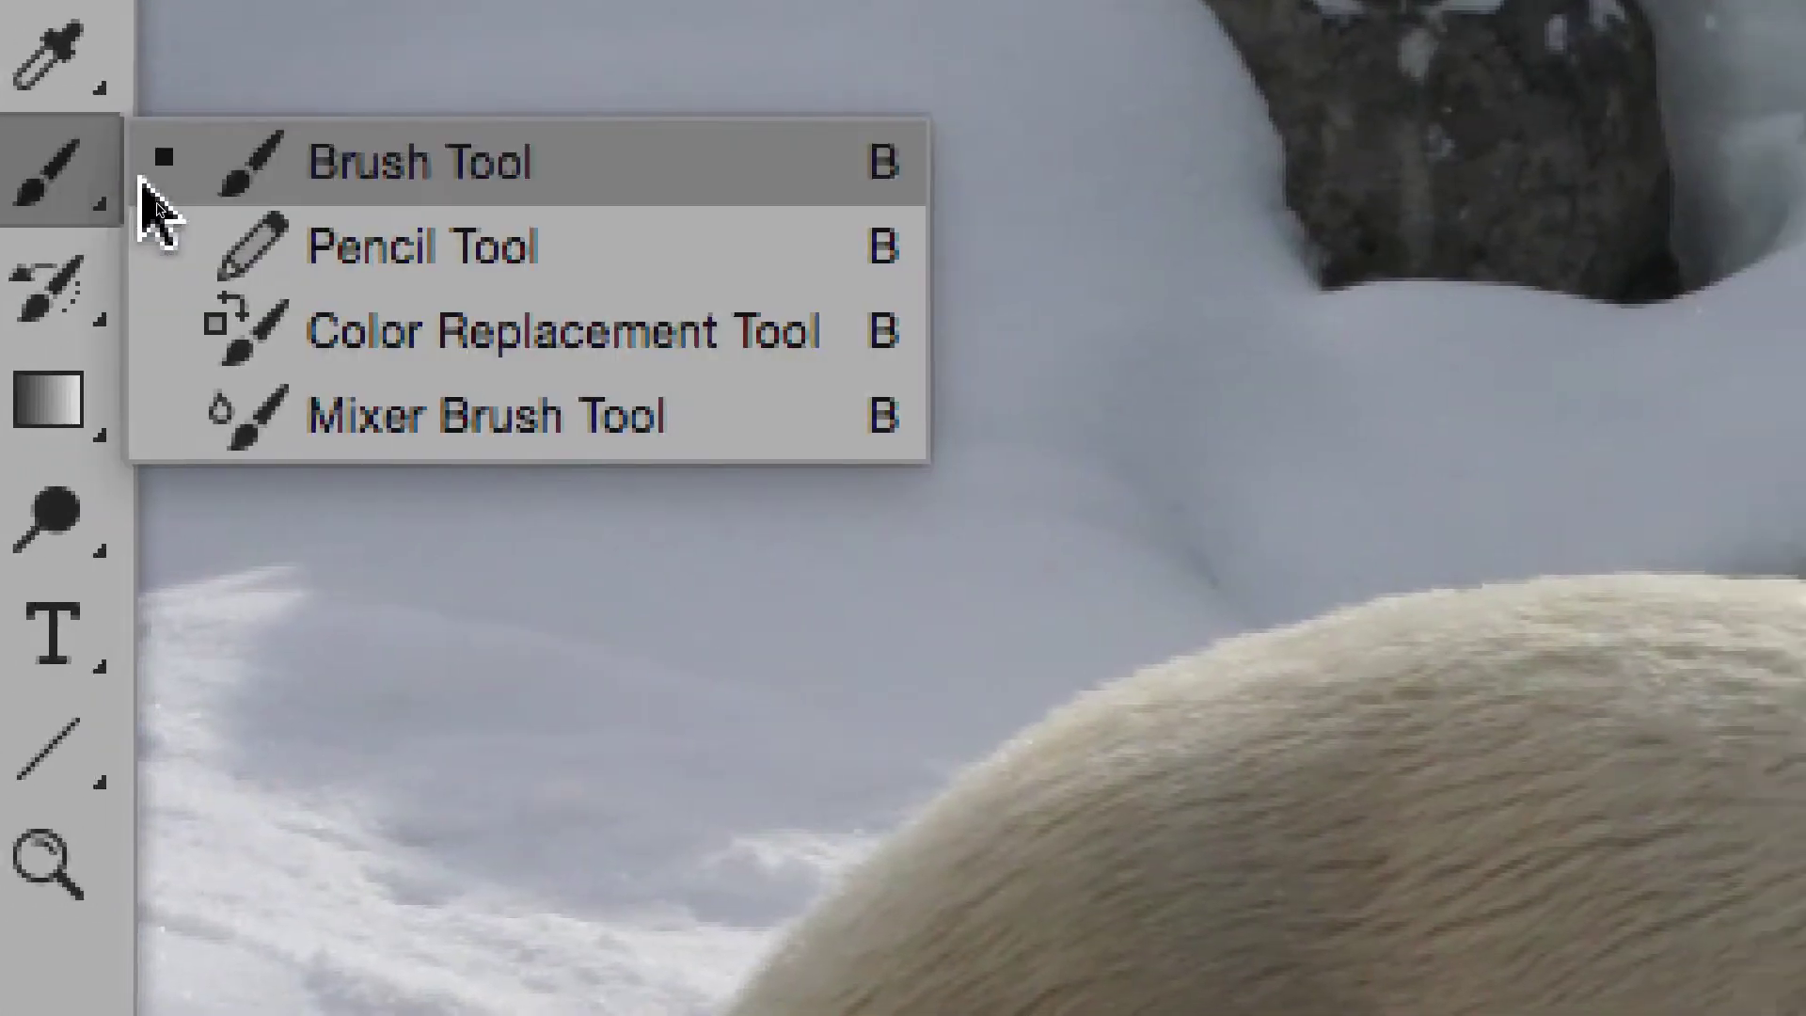
{"action": "left_click", "coordinate": [153, 197]}
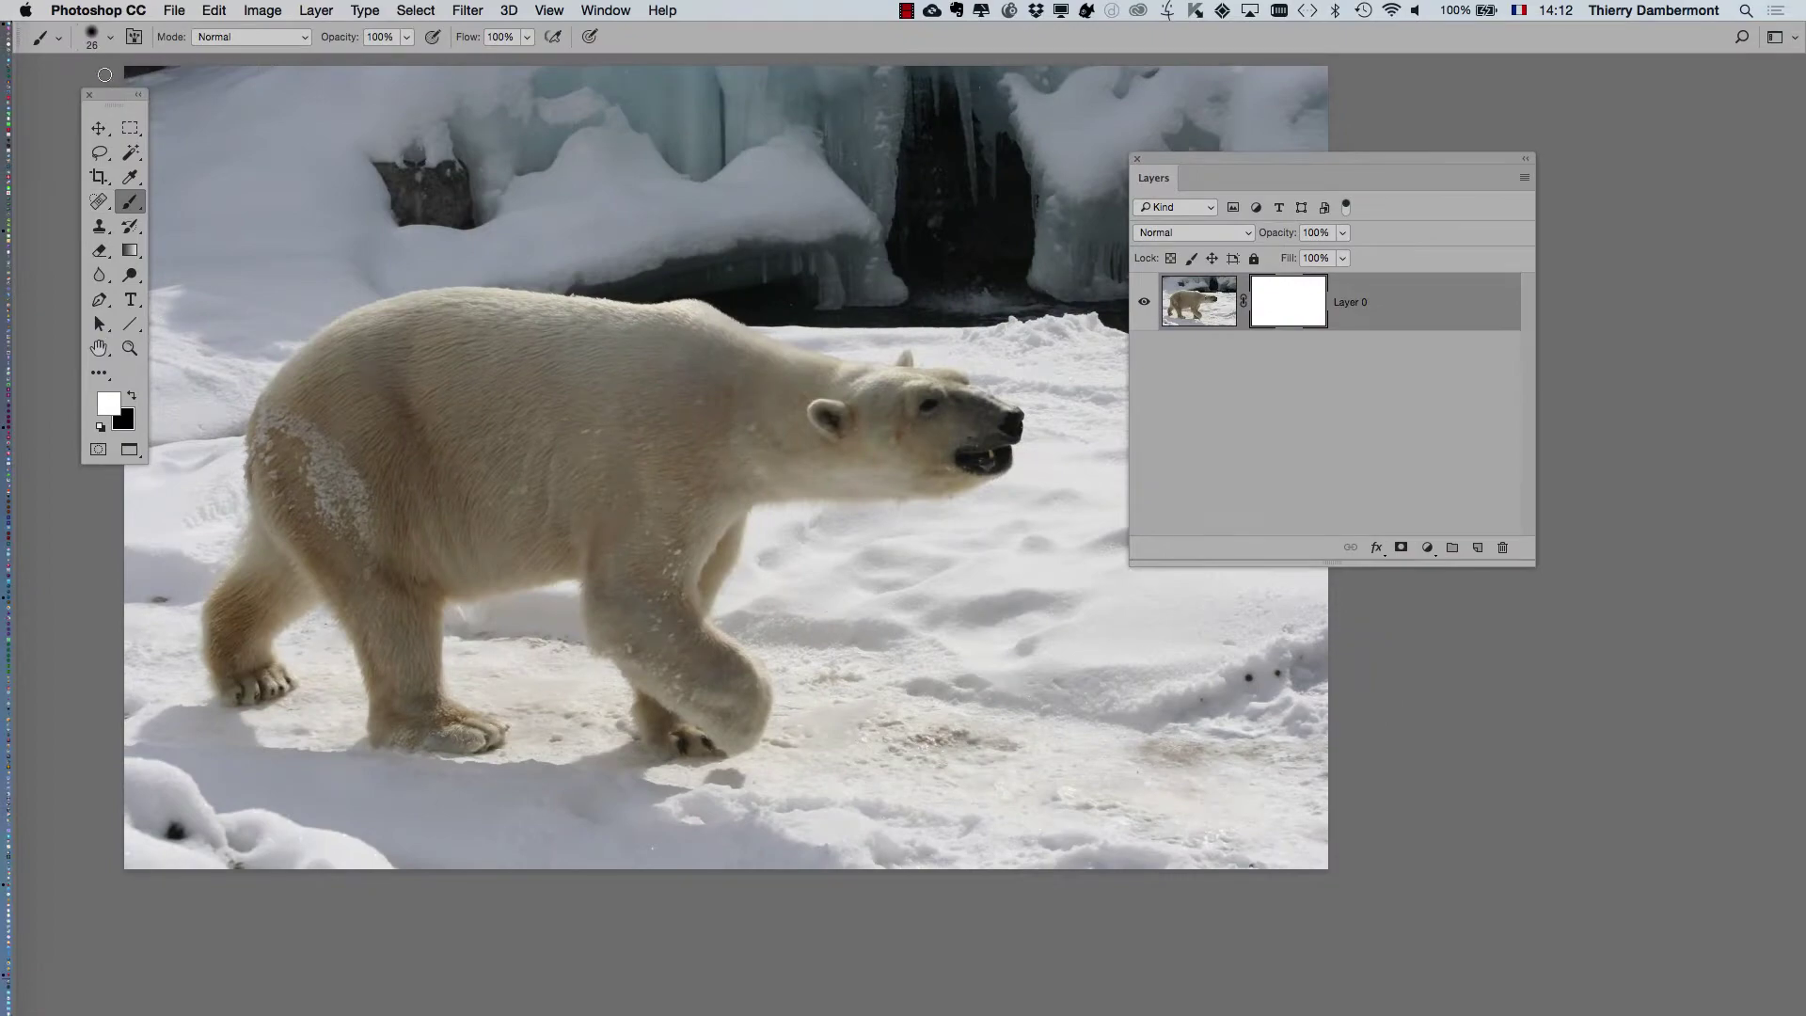
Step: Reset the painting colors to the default black and white and swap them so black is the foreground
{"action": "left_click_drag", "start_coordinate": [111, 98], "coordinate": [109, 125]}
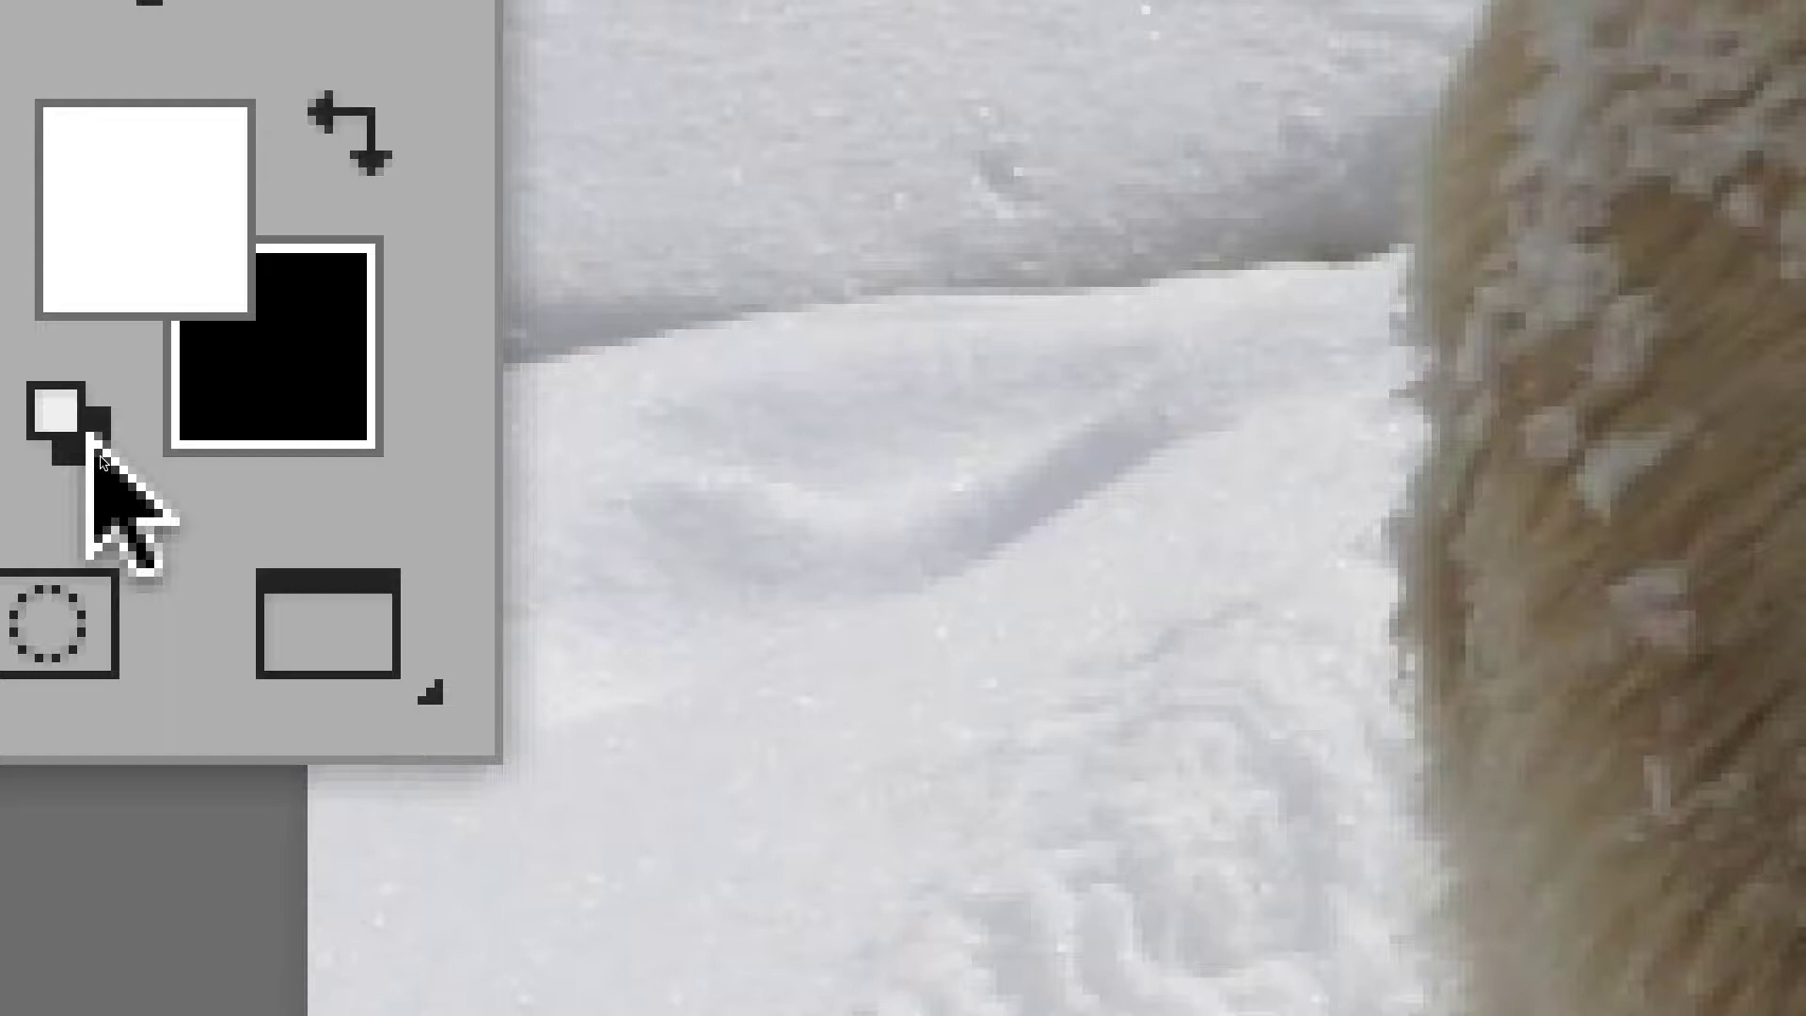
{"action": "left_click", "coordinate": [100, 458]}
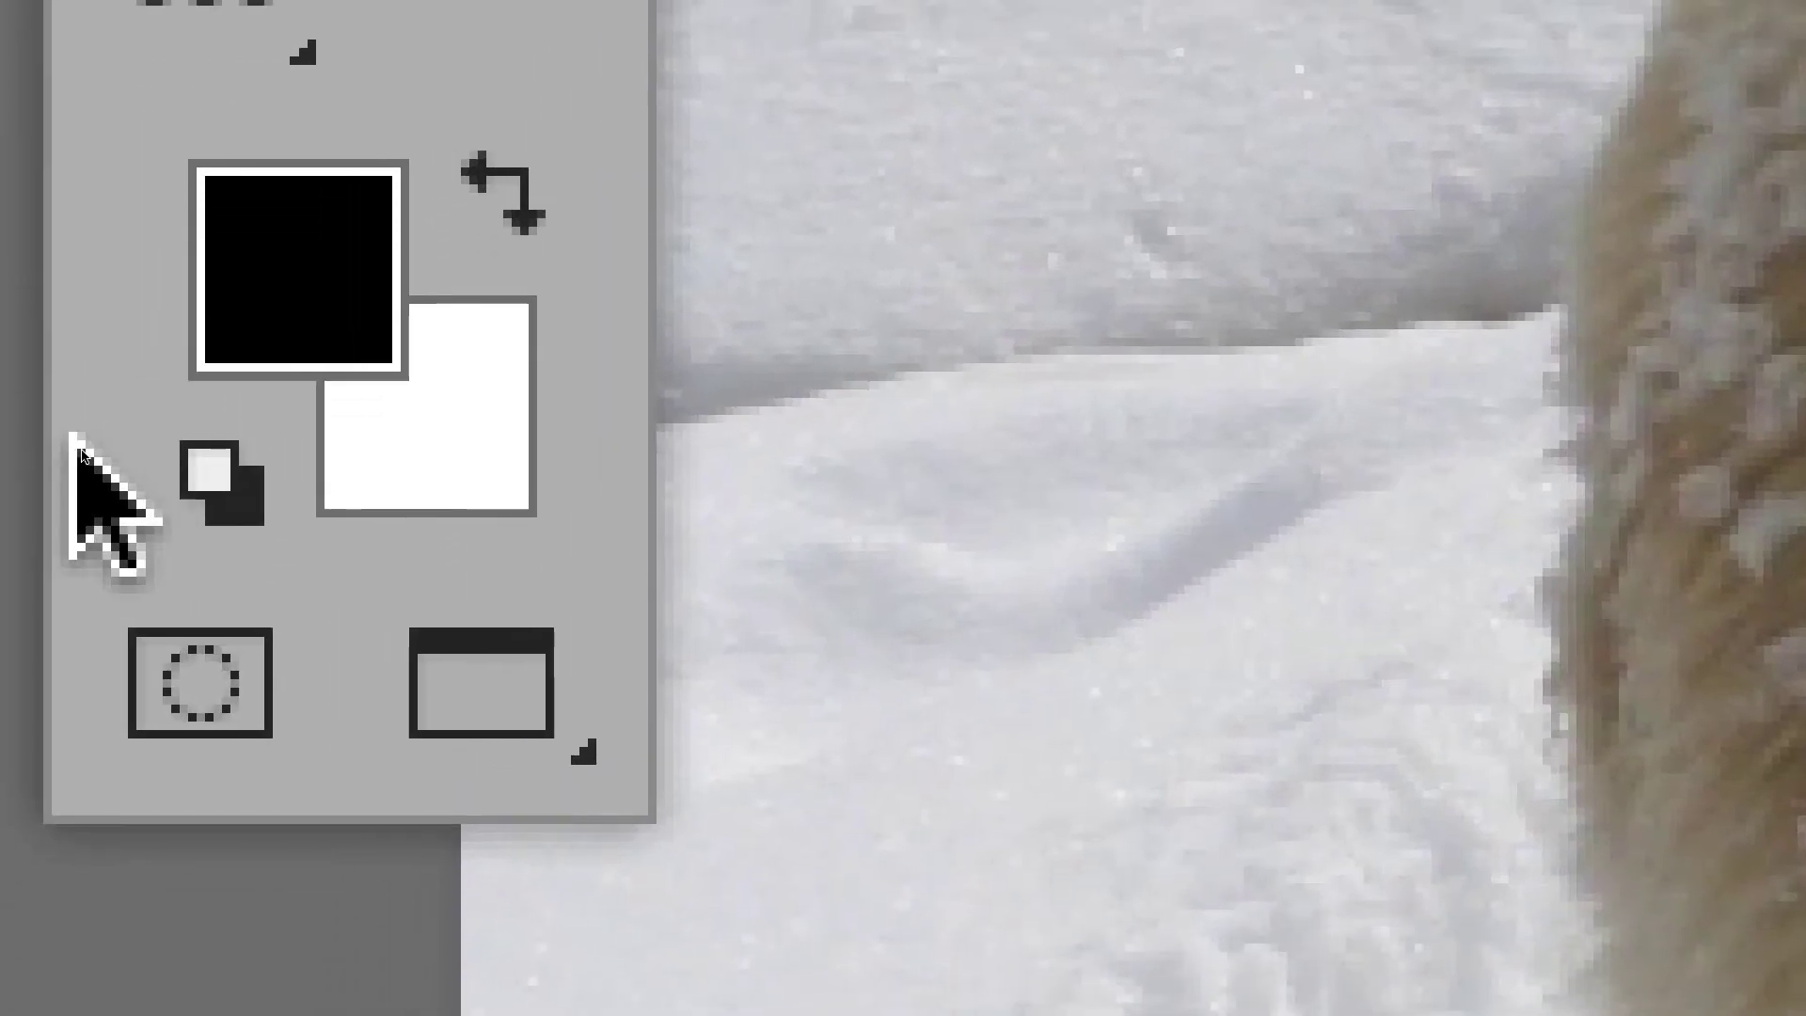
{"action": "key", "text": "x"}
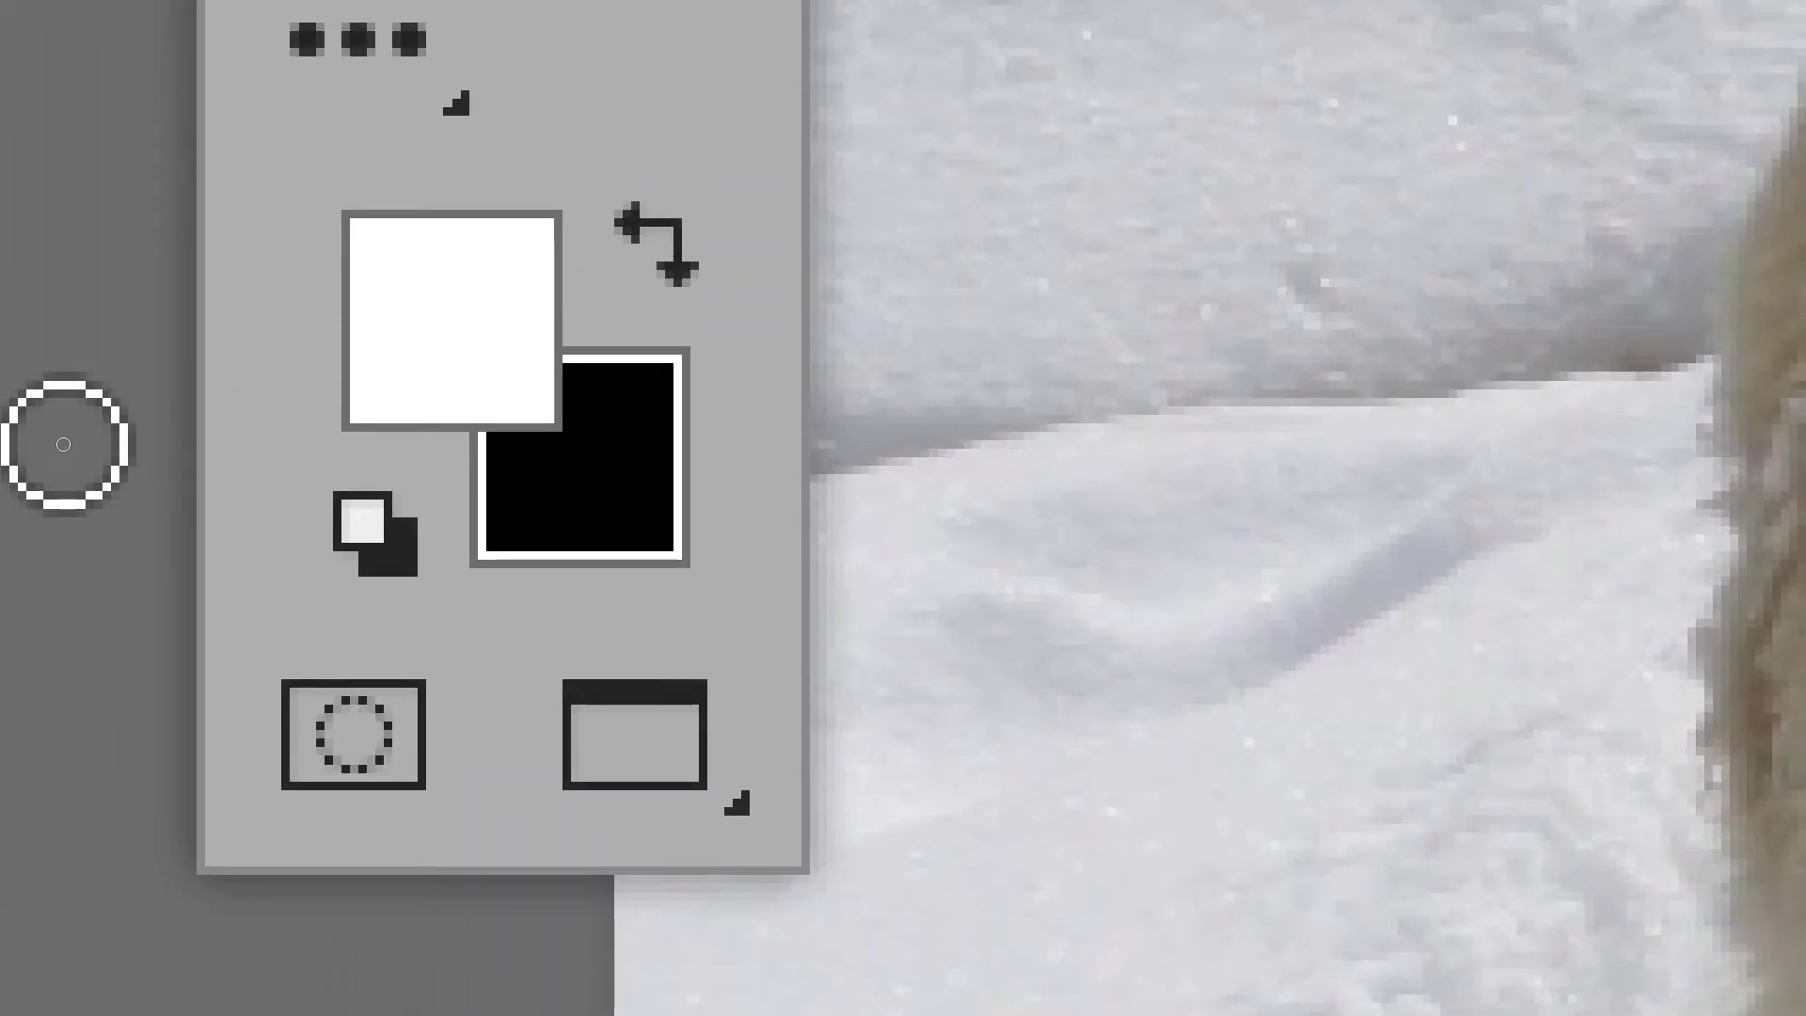
{"action": "key", "text": "x"}
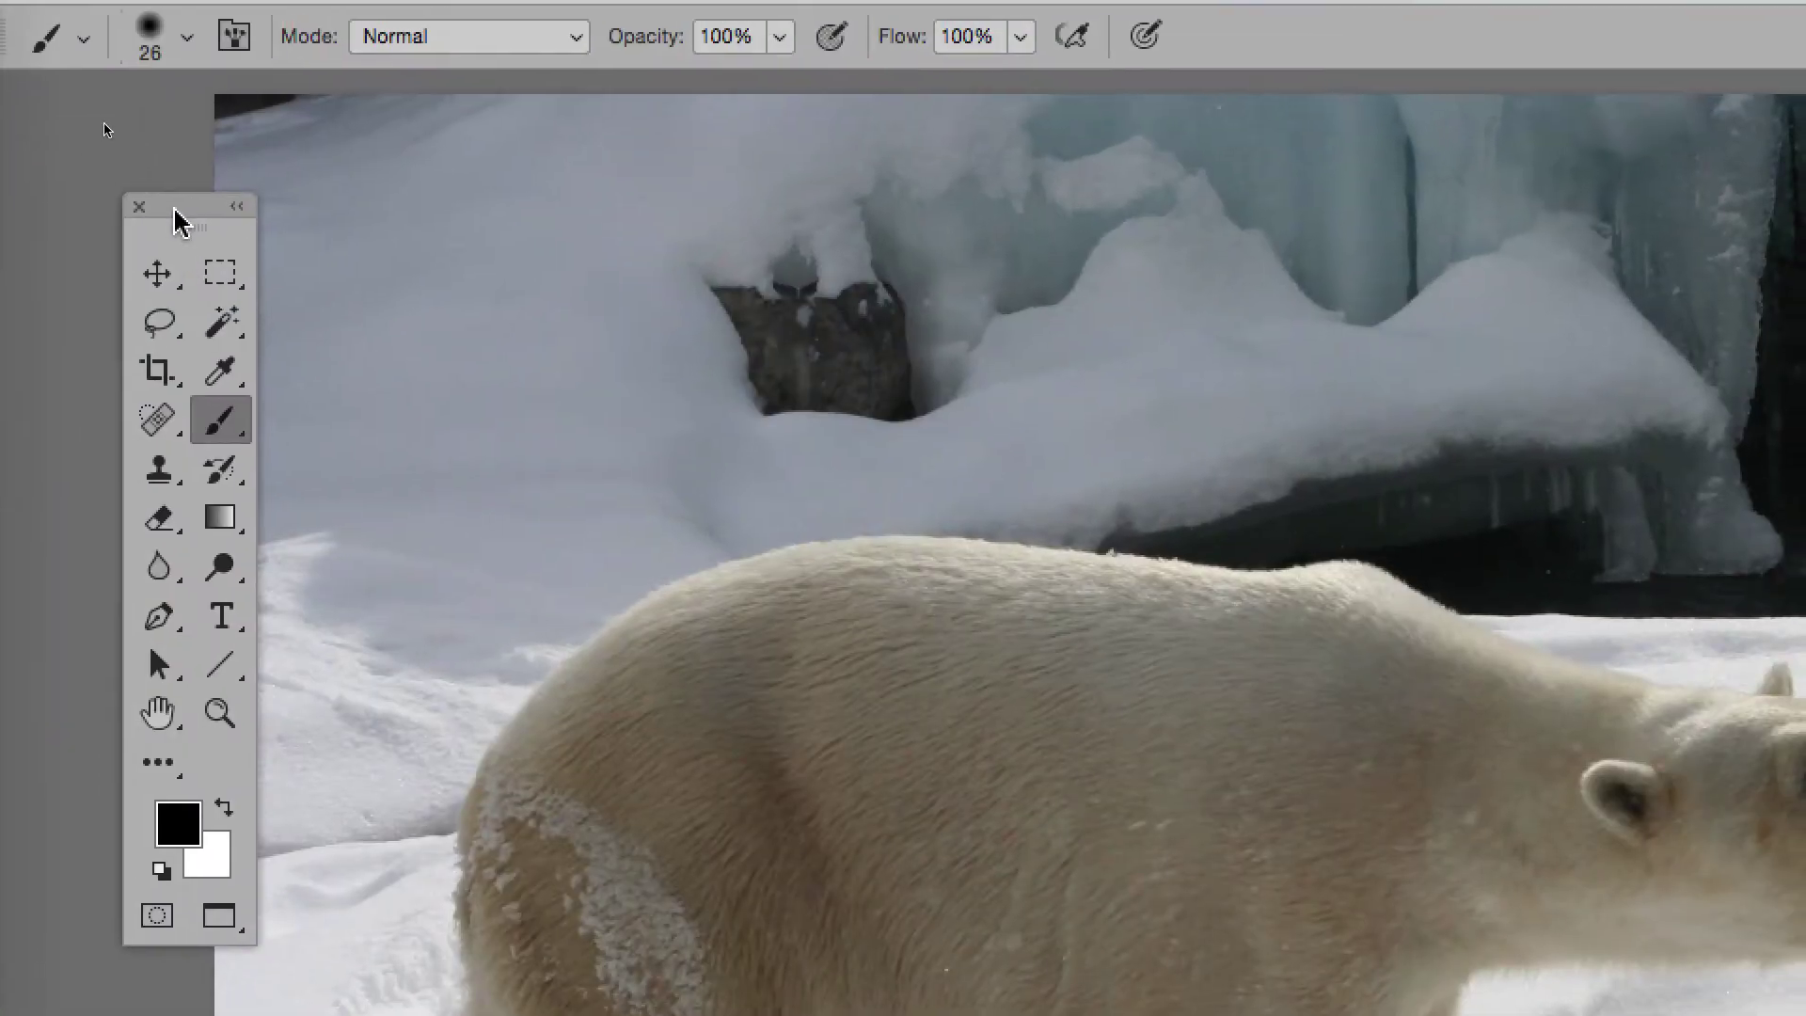
Step: Move the Tools panel aside, set the foreground color to near-black 0b0b0b and return to the Brush Tool
{"action": "left_click_drag", "start_coordinate": [179, 221], "coordinate": [307, 212]}
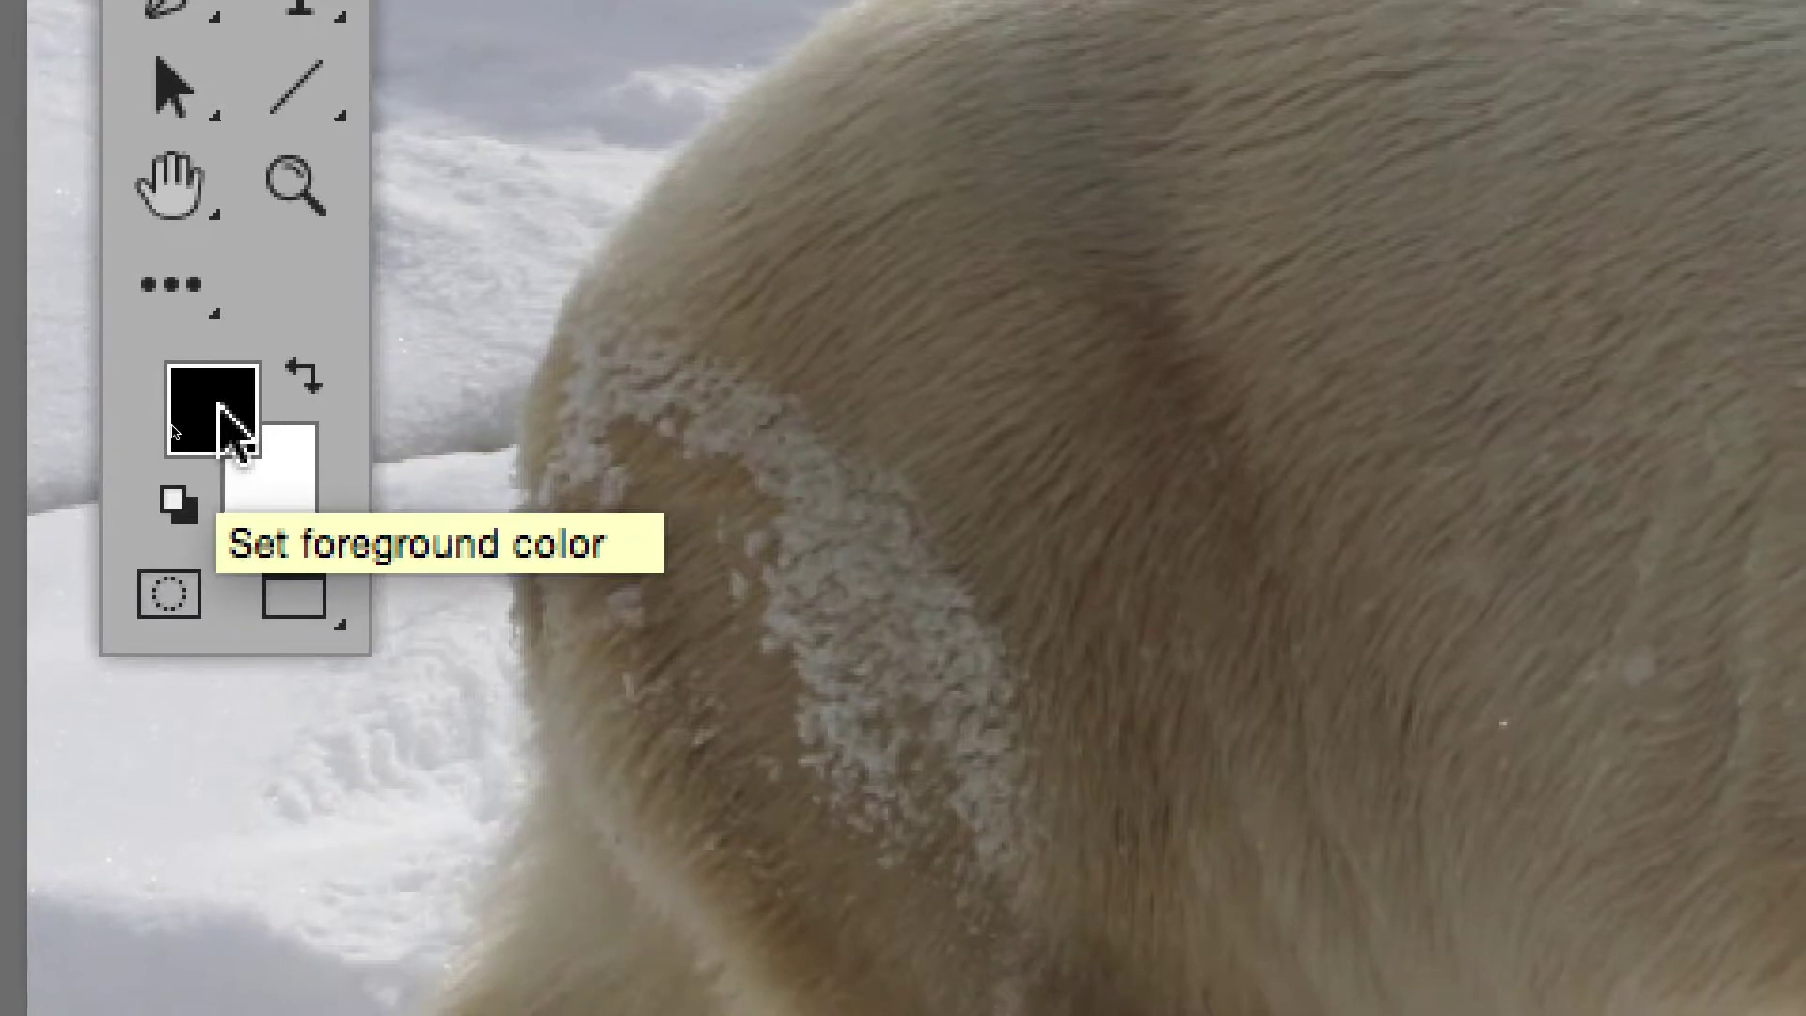
{"action": "left_click", "coordinate": [219, 406]}
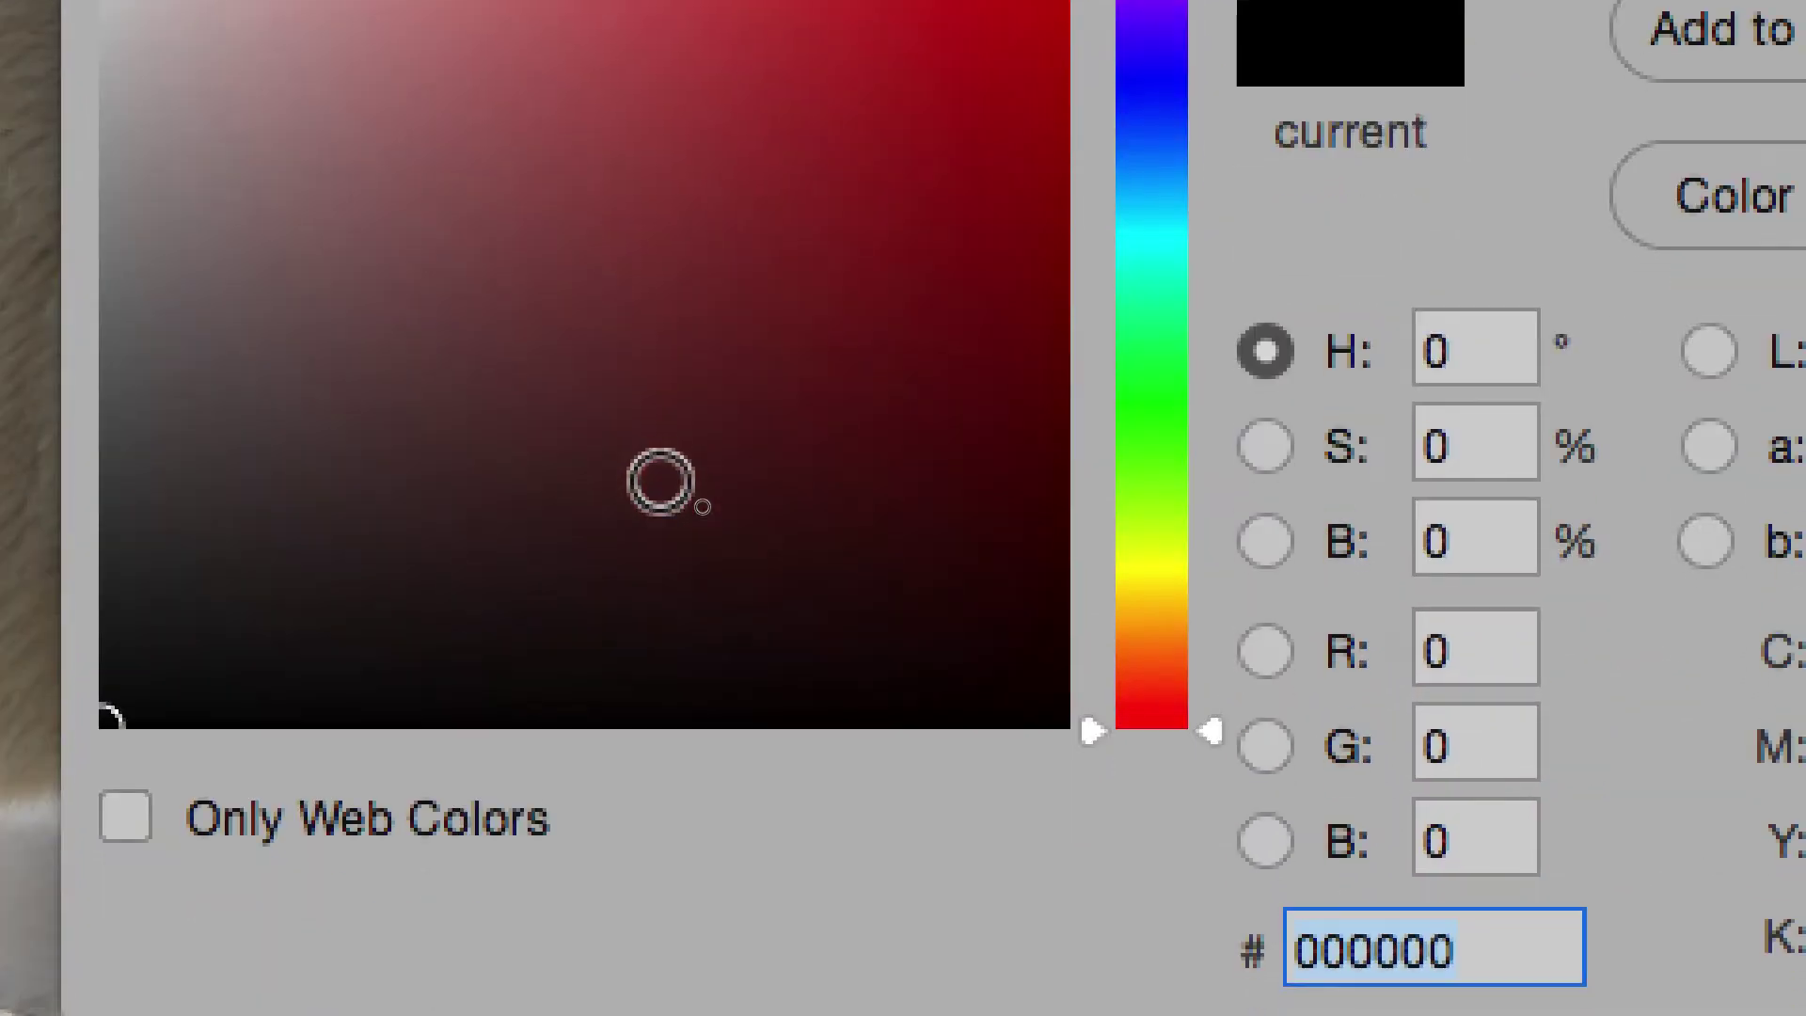
{"action": "left_click", "coordinate": [630, 456]}
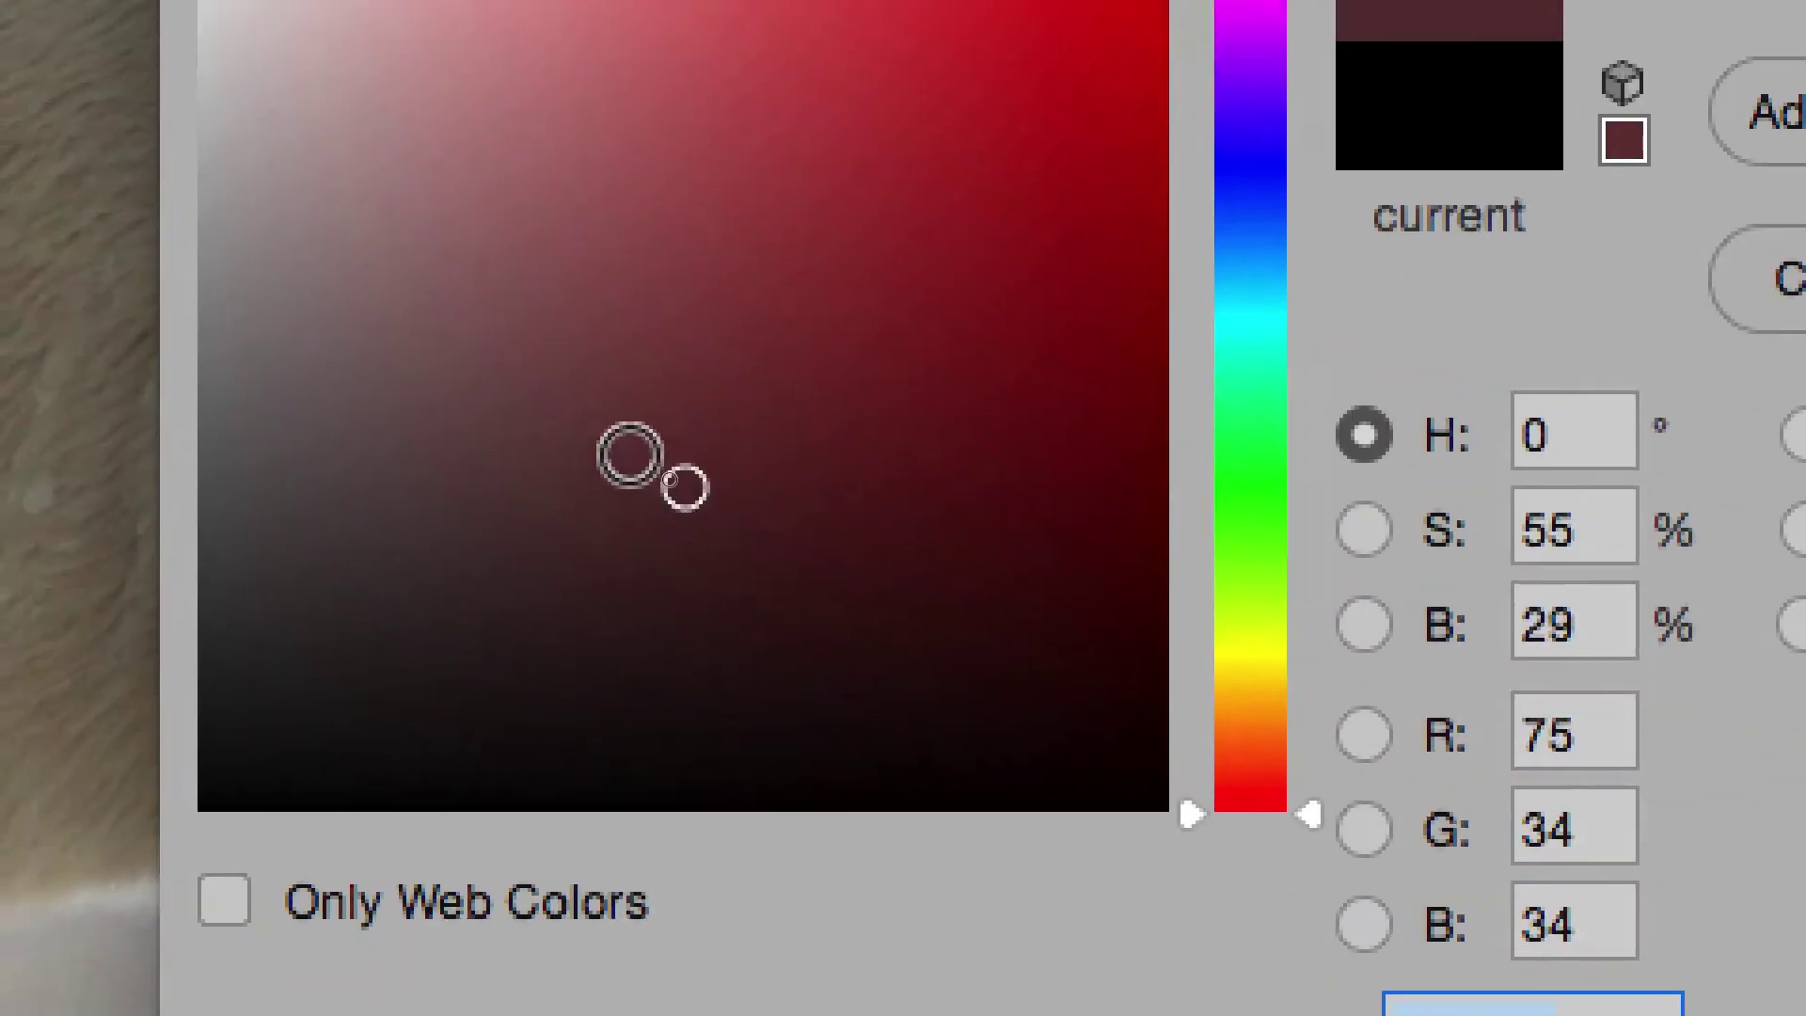
{"action": "mouse_move", "coordinate": [670, 480]}
{"action": "left_mouse_down"}
{"action": "mouse_move", "coordinate": [363, 533]}
{"action": "mouse_move", "coordinate": [399, 657]}
{"action": "mouse_move", "coordinate": [225, 710]}
{"action": "mouse_move", "coordinate": [404, 793]}
{"action": "left_mouse_up"}
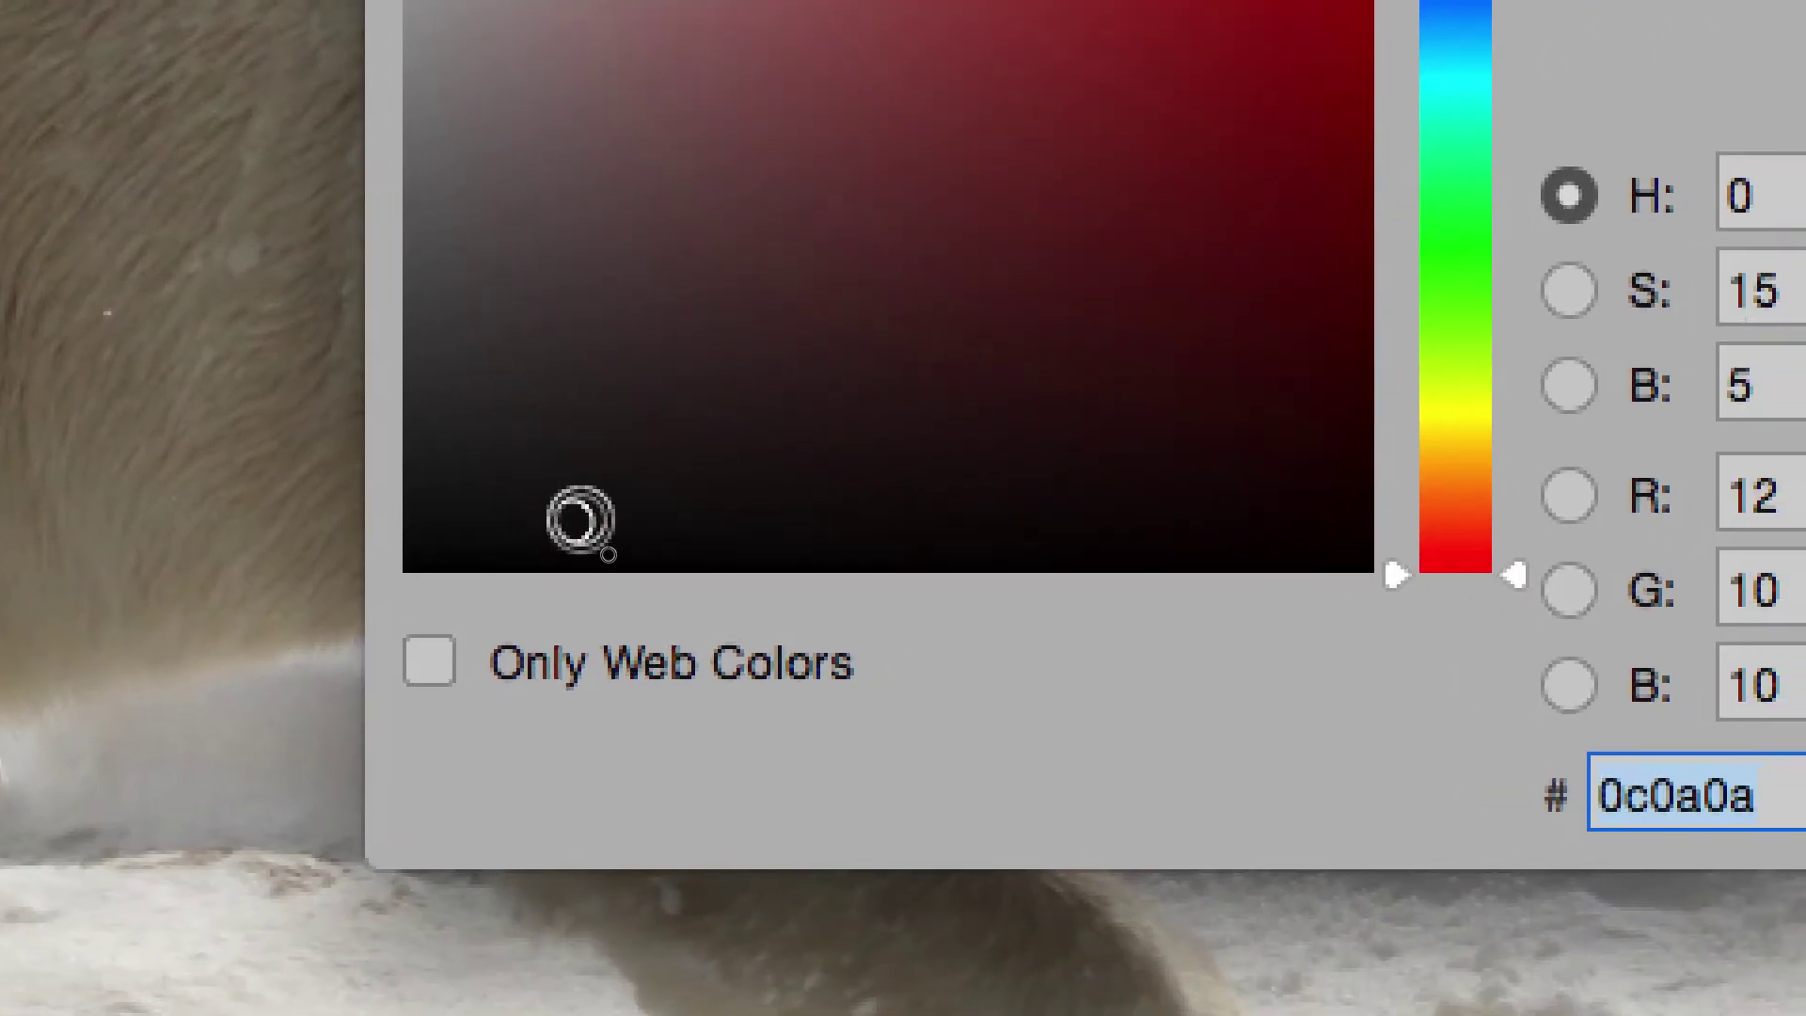
{"action": "mouse_move", "coordinate": [580, 520]}
{"action": "left_mouse_down"}
{"action": "mouse_move", "coordinate": [1108, 511]}
{"action": "mouse_move", "coordinate": [672, 504]}
{"action": "left_mouse_up"}
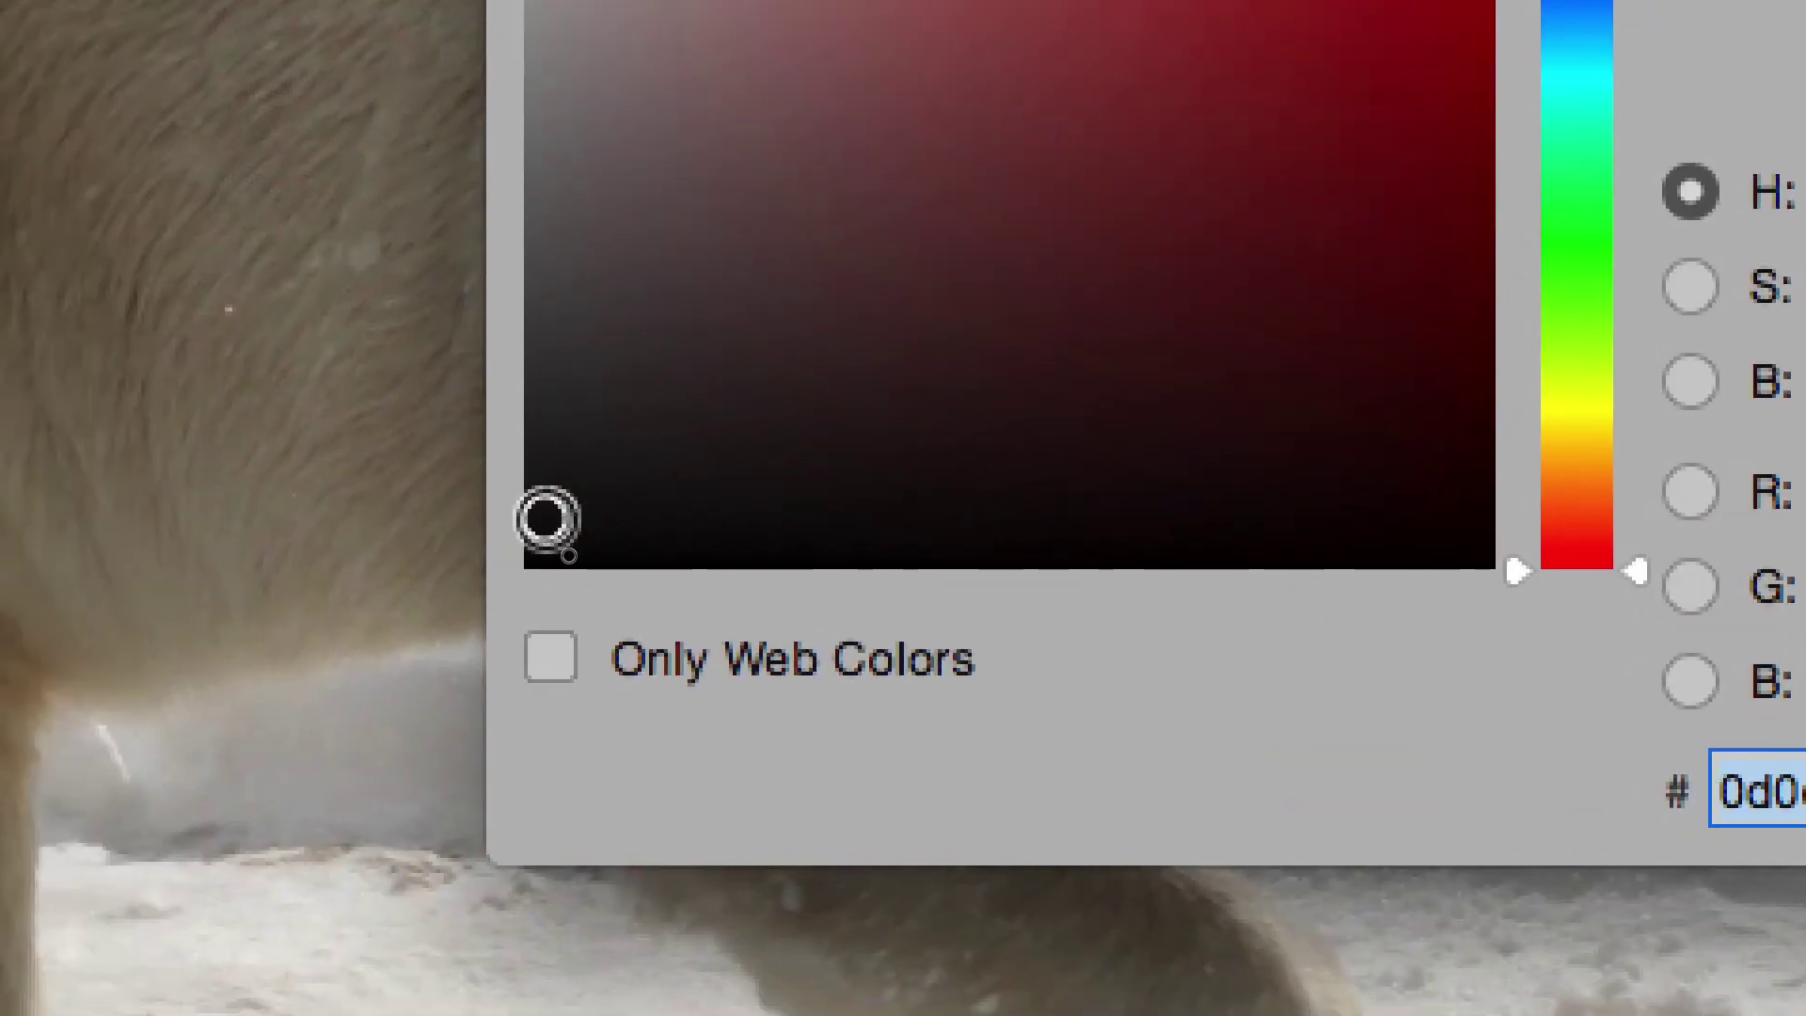
{"action": "mouse_move", "coordinate": [547, 518]}
{"action": "left_mouse_down"}
{"action": "mouse_move", "coordinate": [572, 540]}
{"action": "mouse_move", "coordinate": [565, 526]}
{"action": "left_mouse_up"}
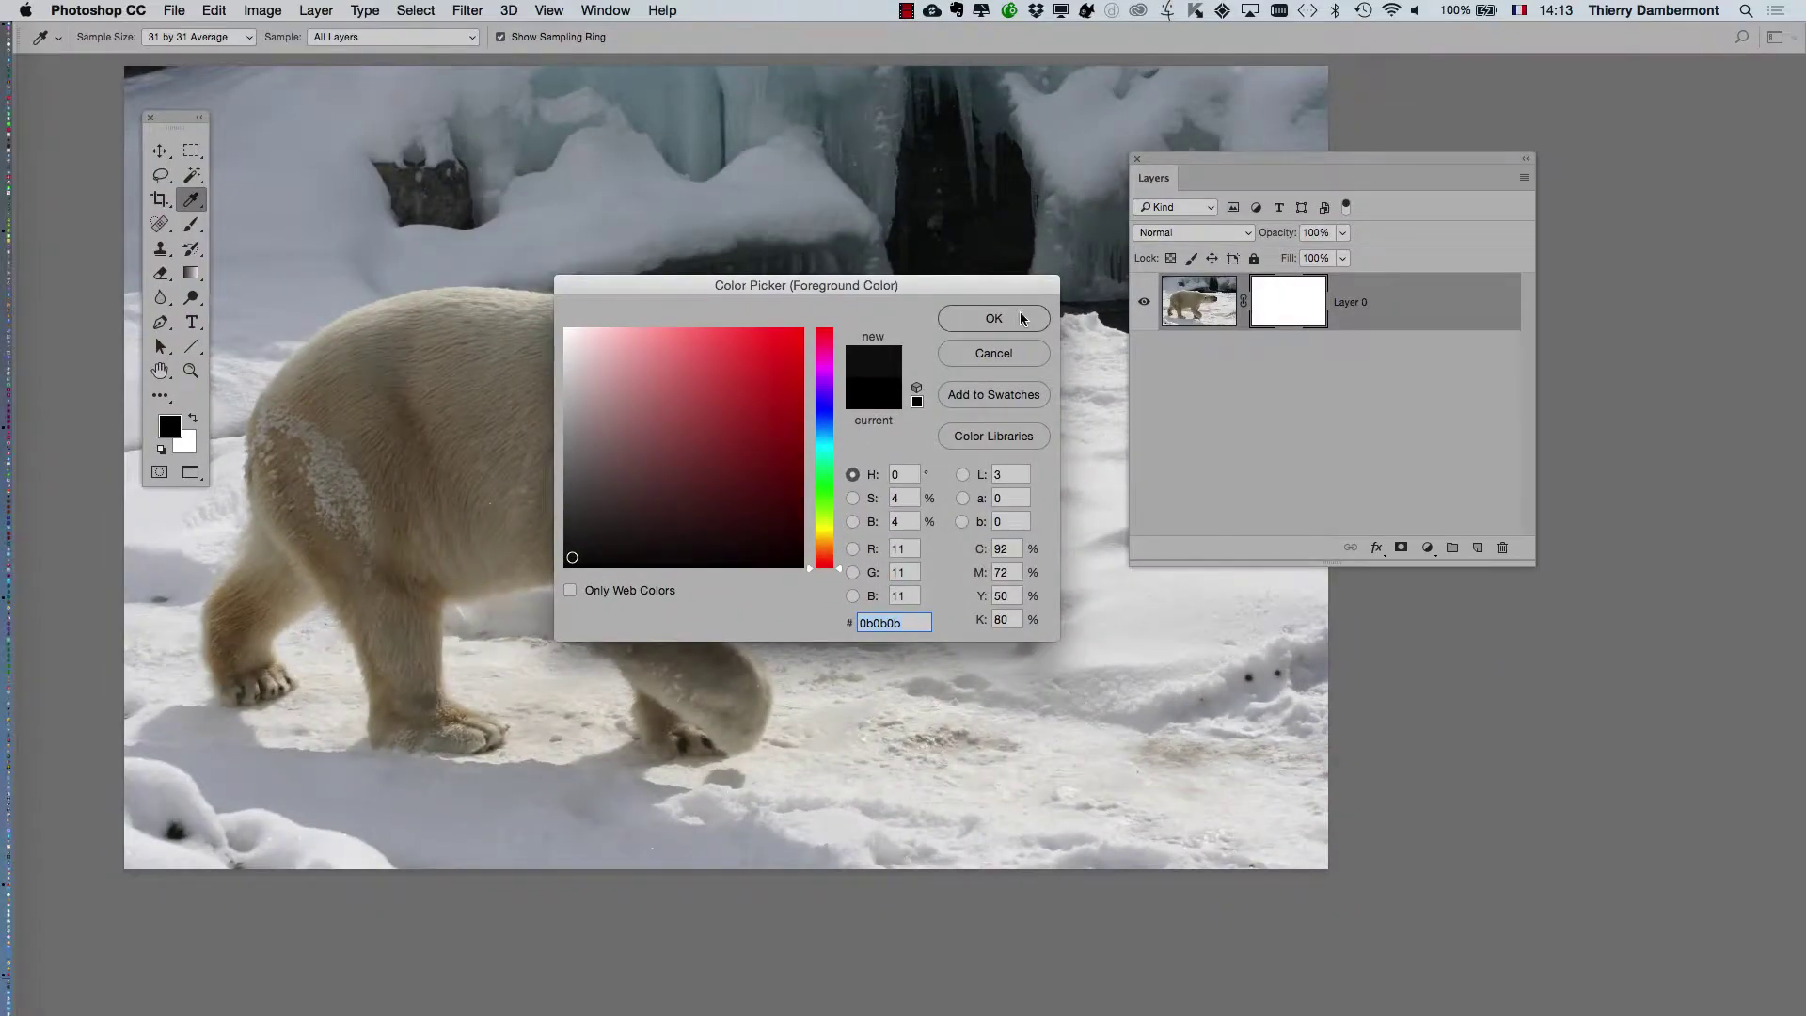
{"action": "left_click", "coordinate": [1026, 322]}
{"action": "key", "text": "b"}
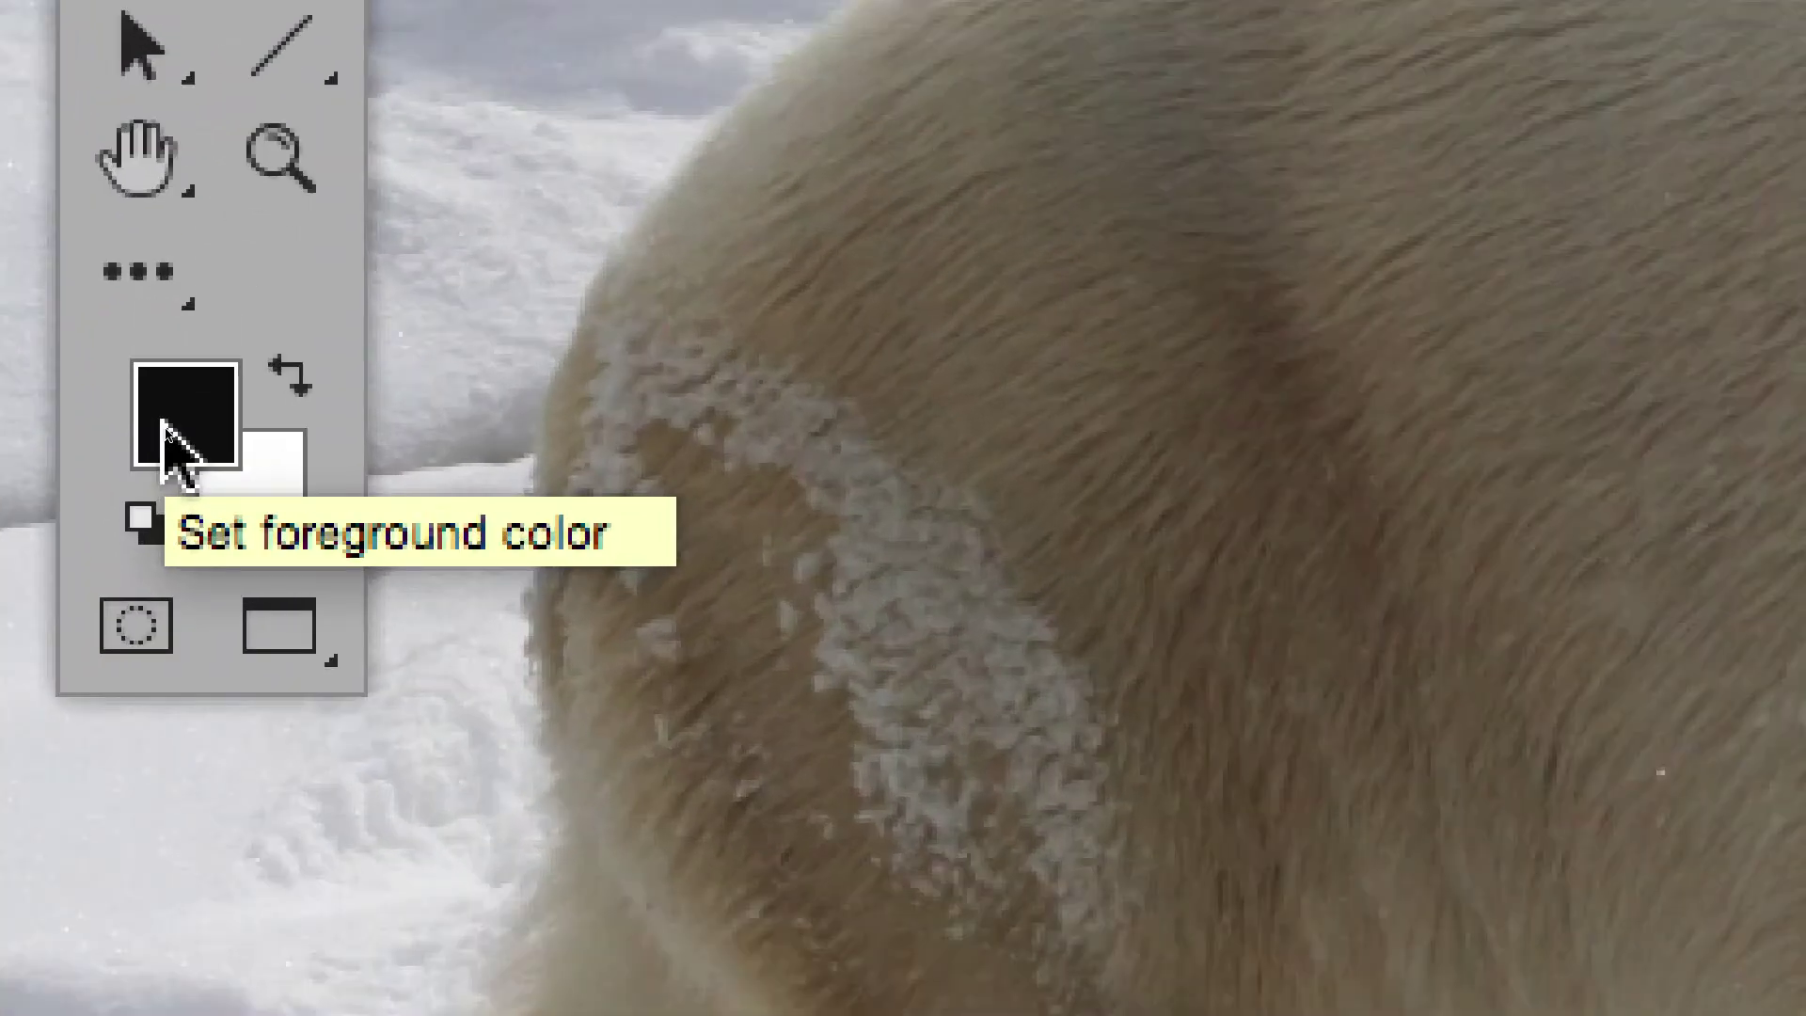
Step: Set the foreground color to pure black in the Color Picker
{"action": "left_click", "coordinate": [167, 432]}
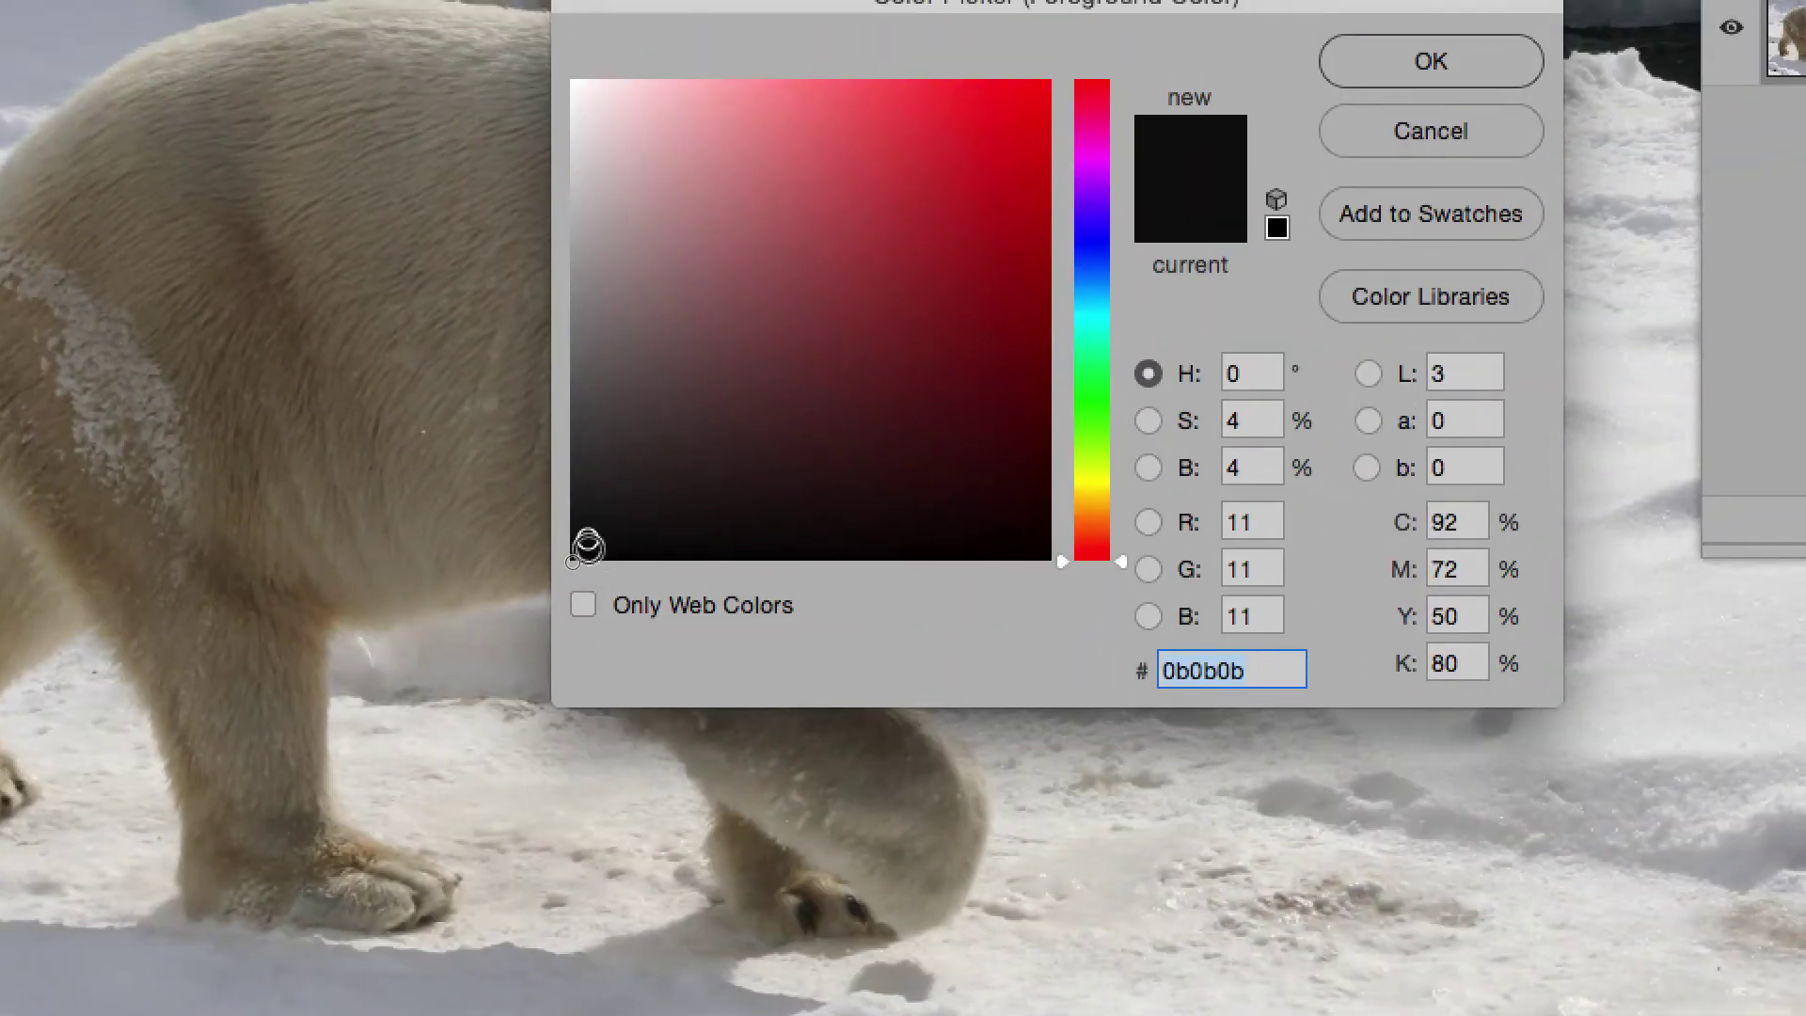
{"action": "key", "text": "alt"}
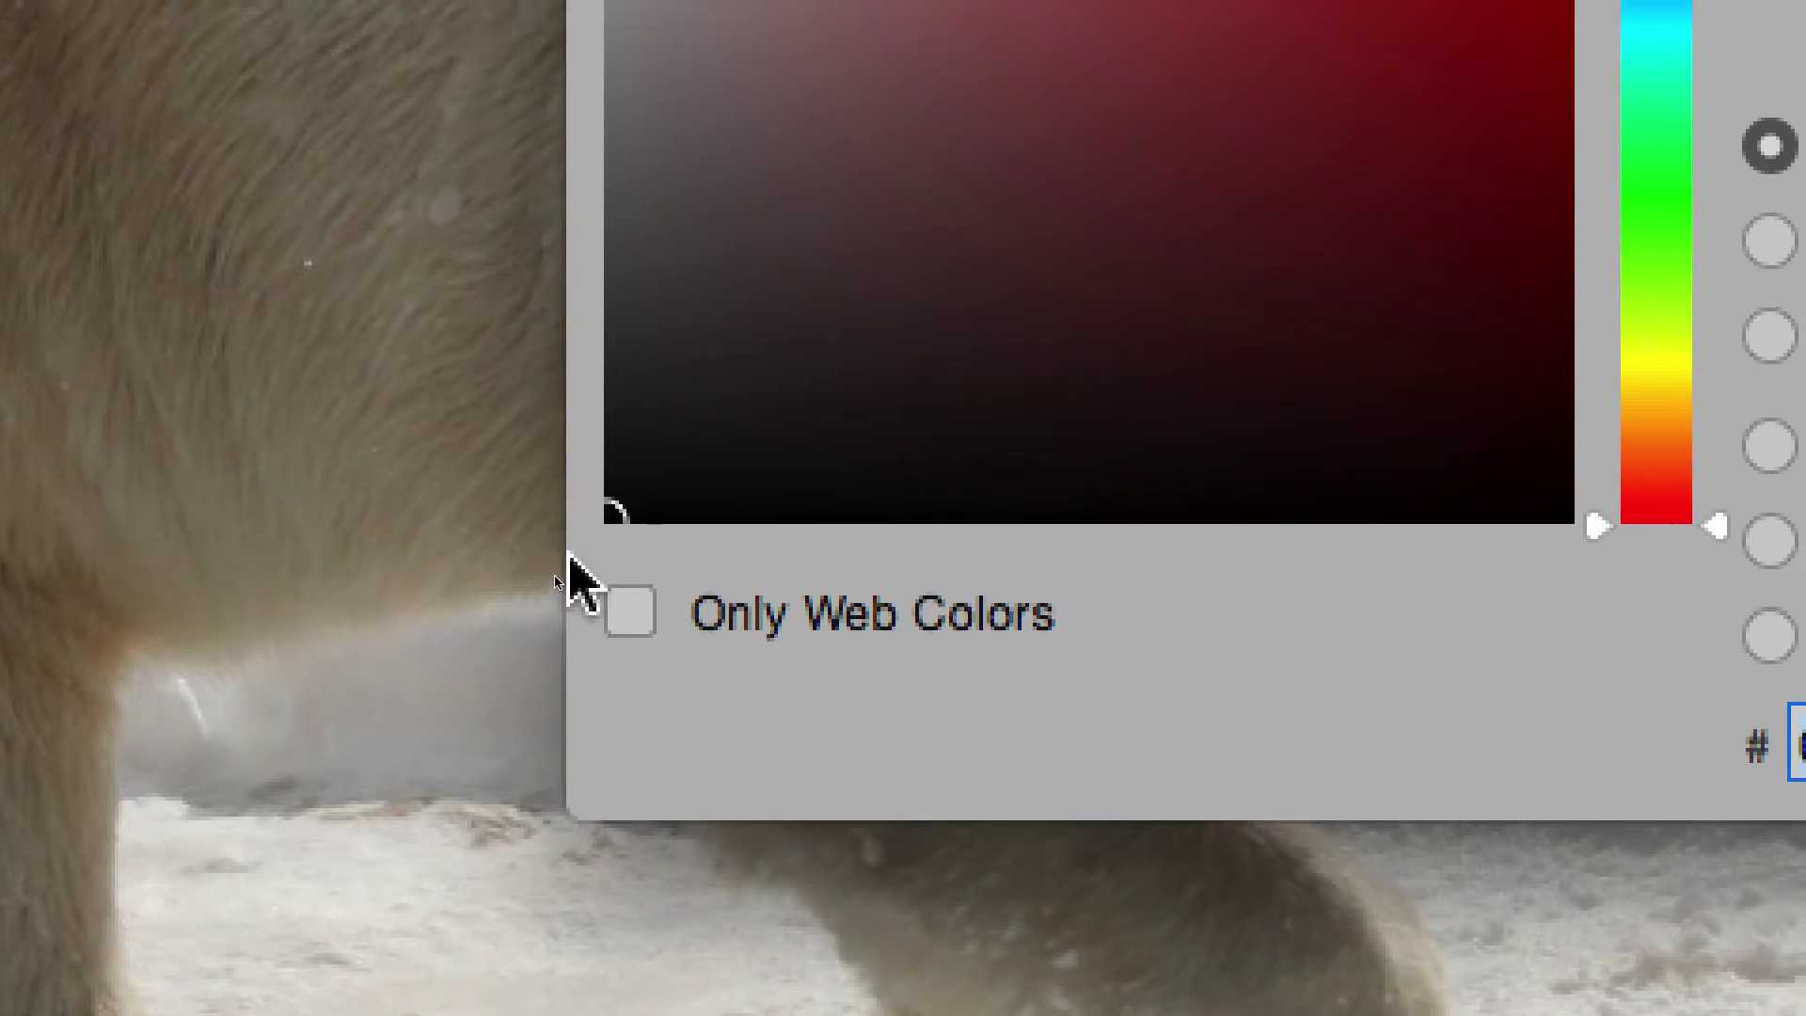
{"action": "left_click_drag", "start_coordinate": [606, 524], "coordinate": [638, 492]}
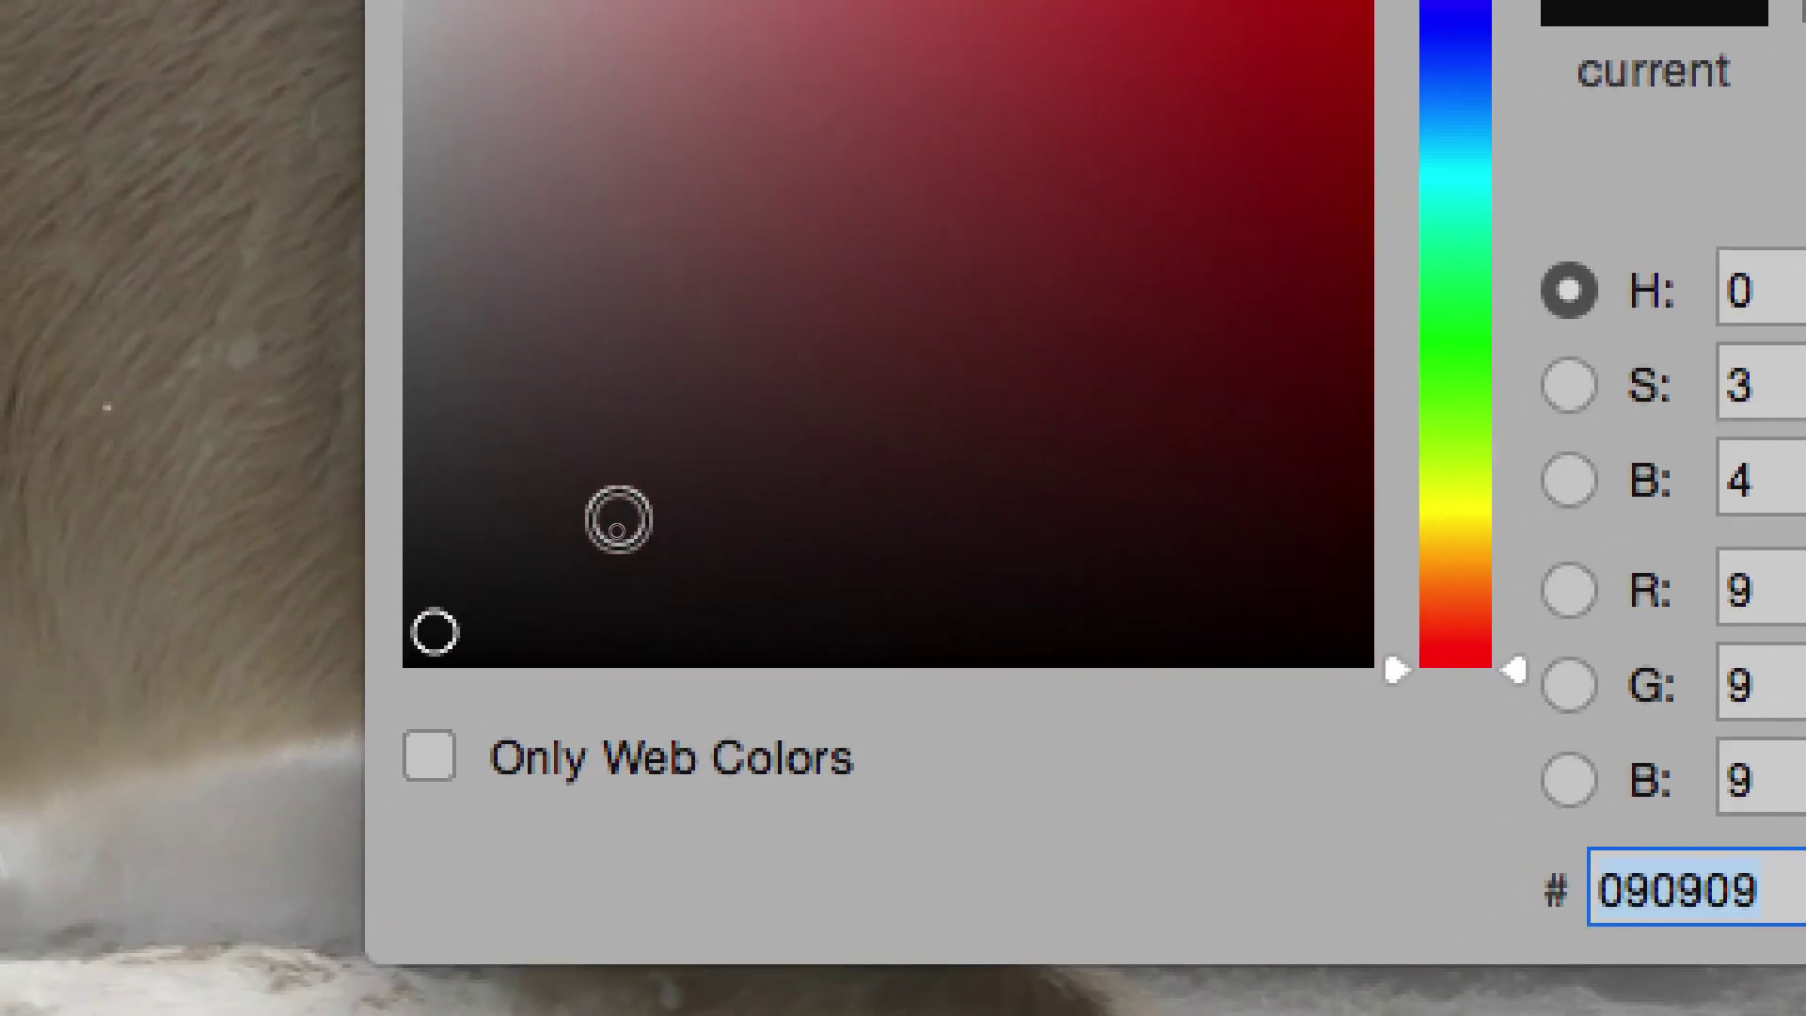
{"action": "left_click", "coordinate": [420, 643]}
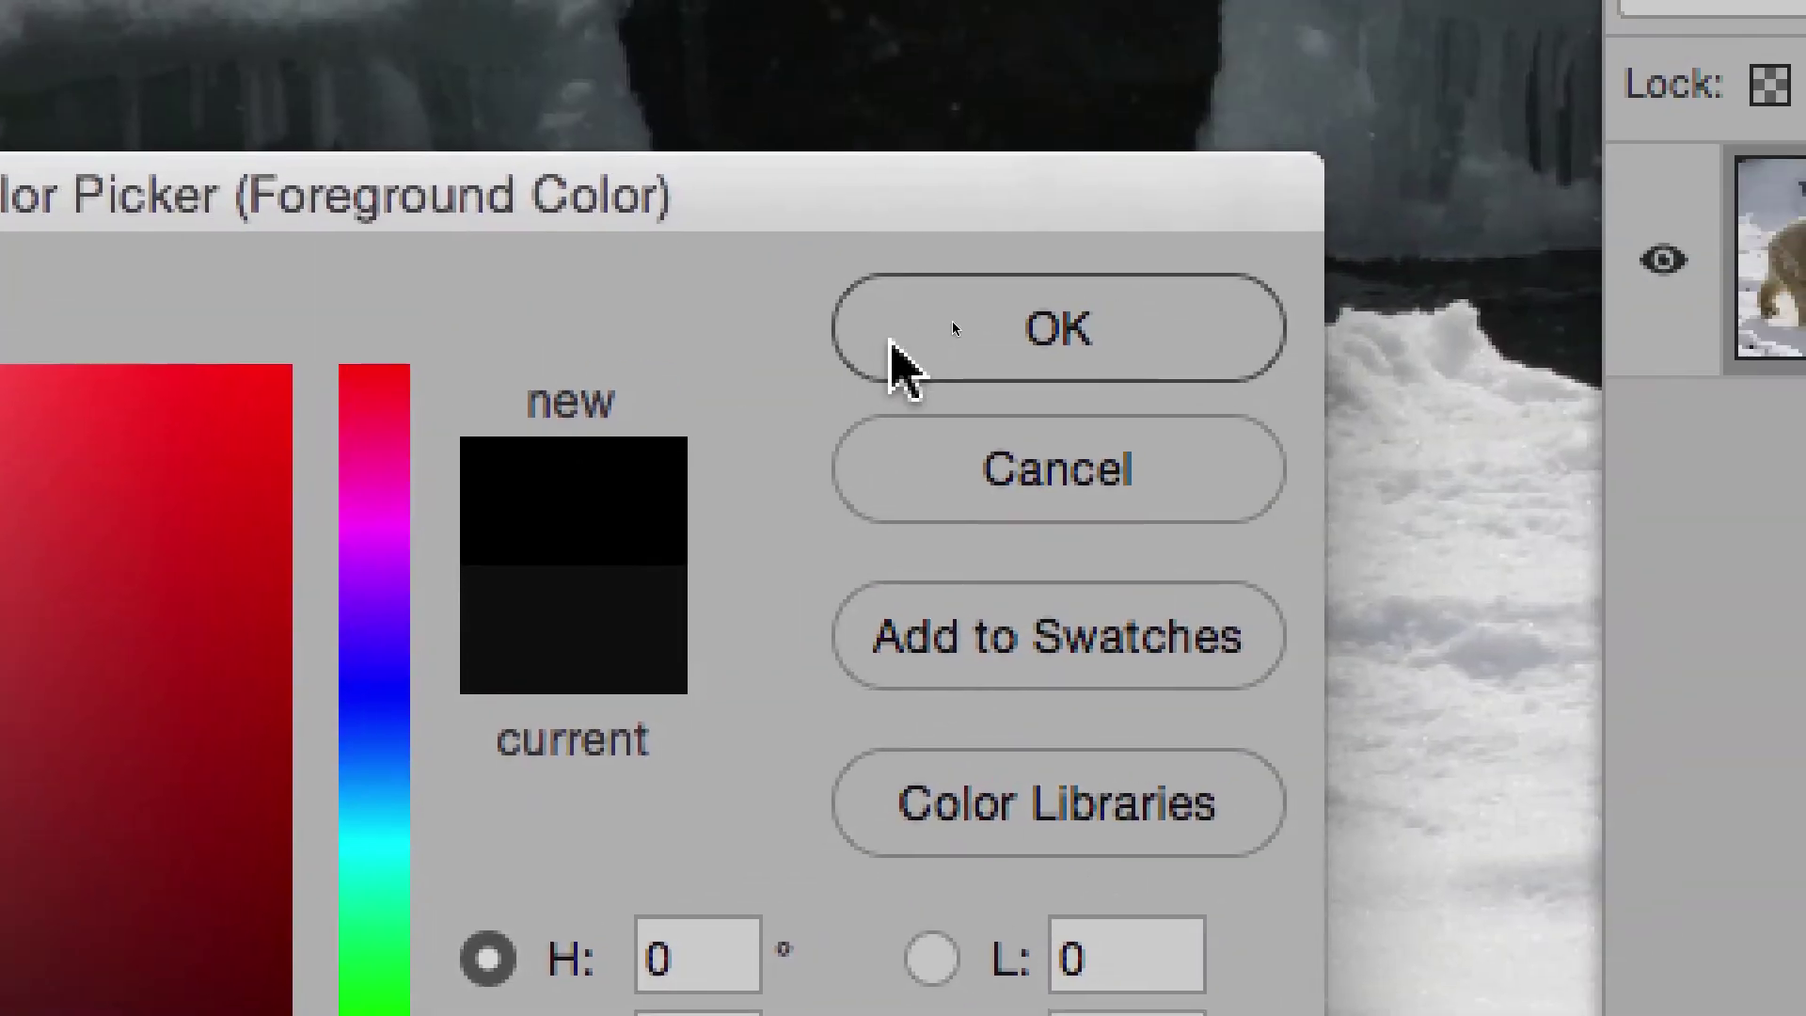
{"action": "left_click", "coordinate": [1444, 121]}
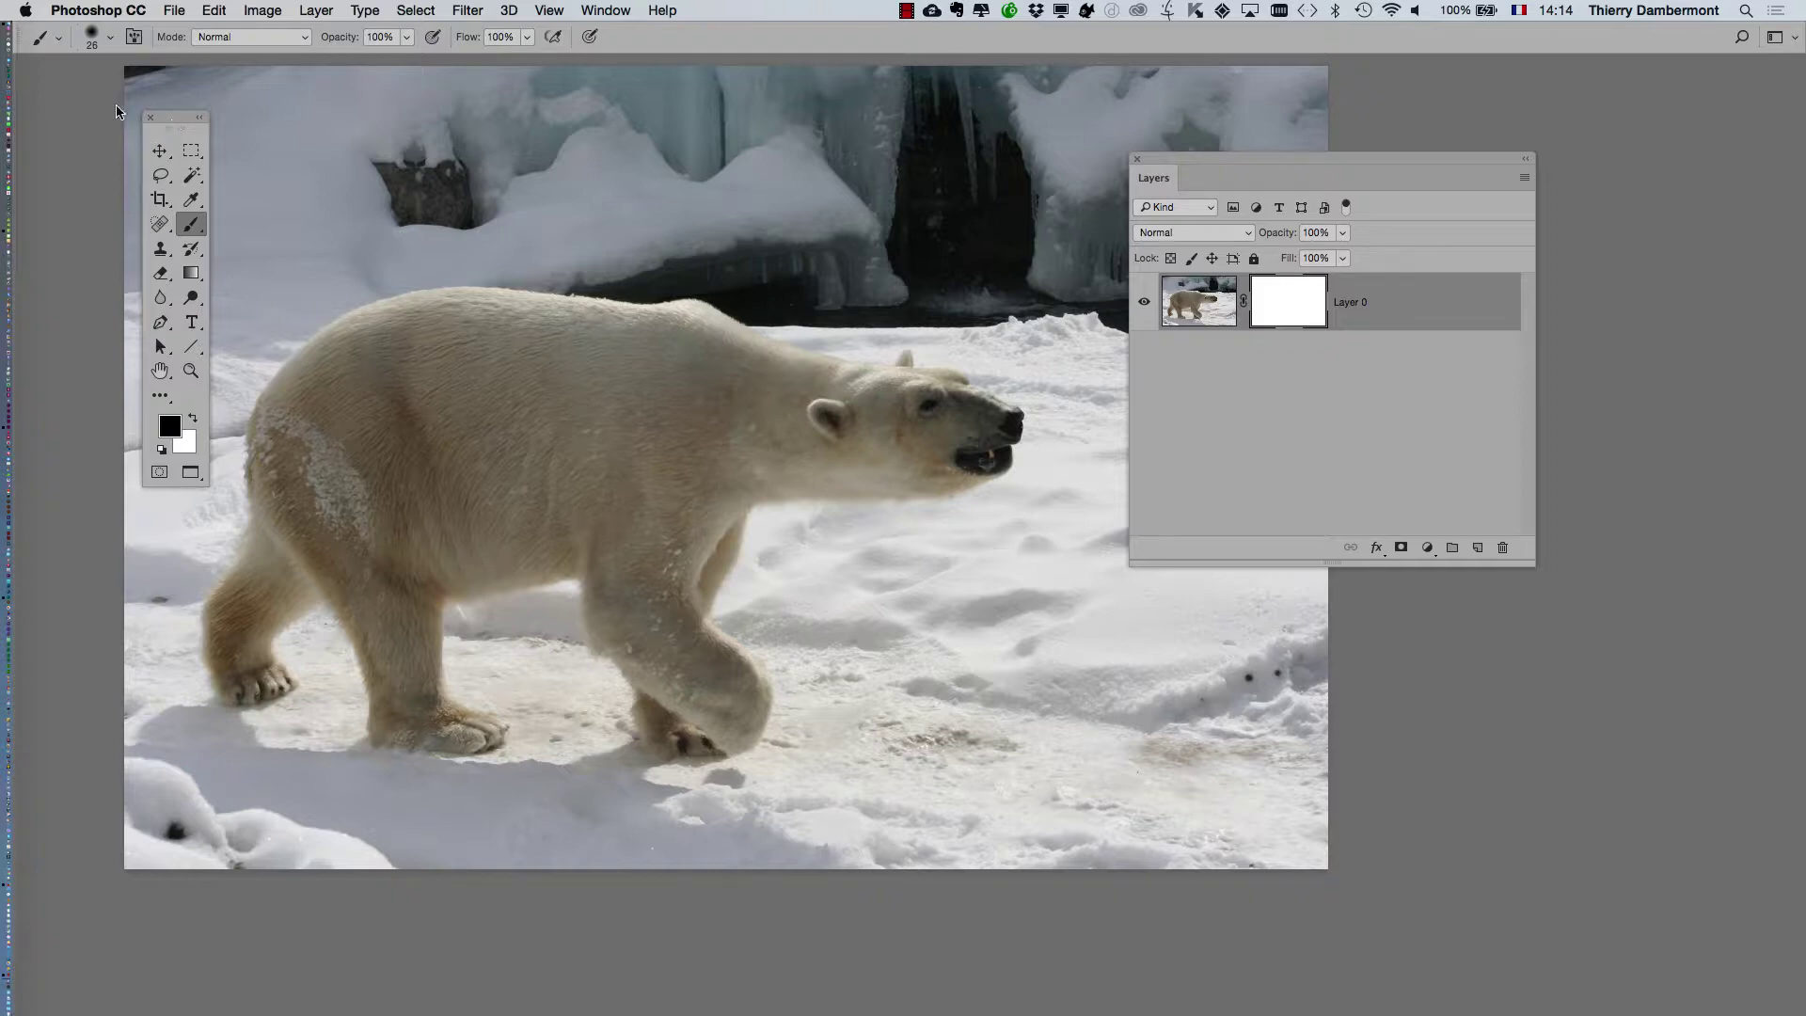
Step: Move the Tools panel to the photo's edge and paint a thick horizontal black strip on the layer mask across the bear's upper flank
{"action": "left_click_drag", "start_coordinate": [188, 118], "coordinate": [132, 107]}
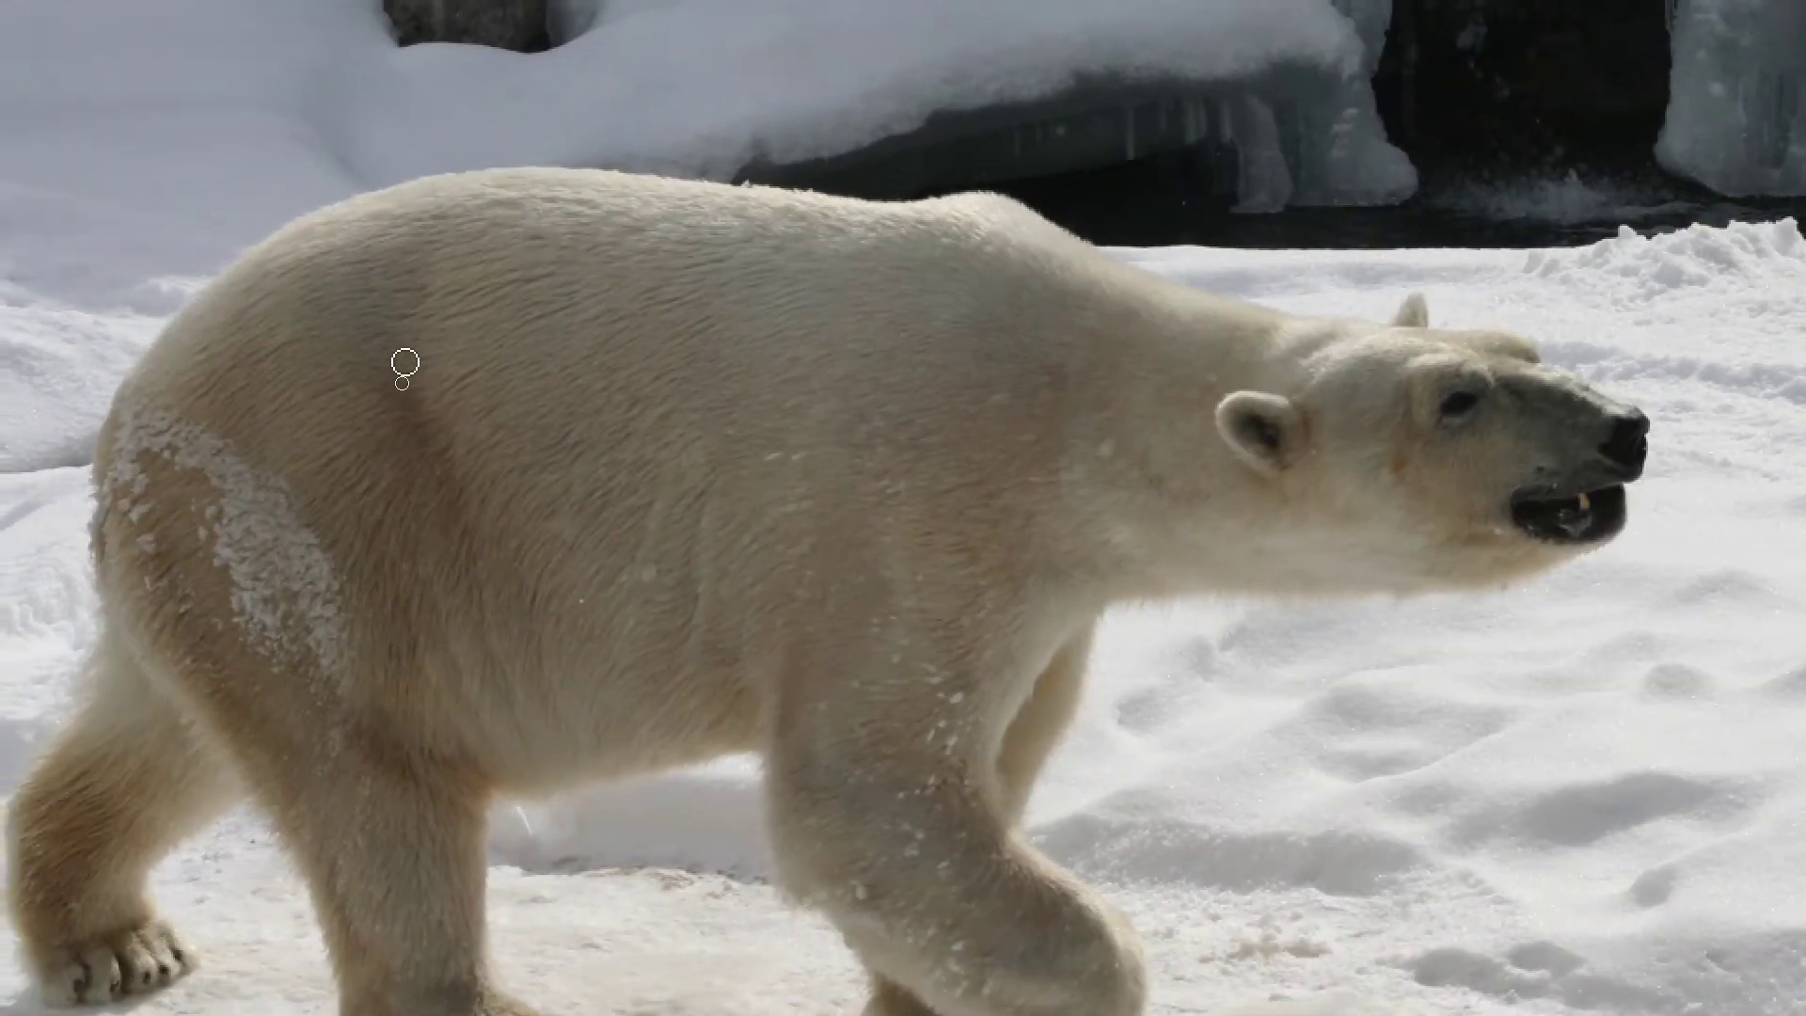
{"action": "left_click_drag", "start_coordinate": [404, 362], "coordinate": [816, 350]}
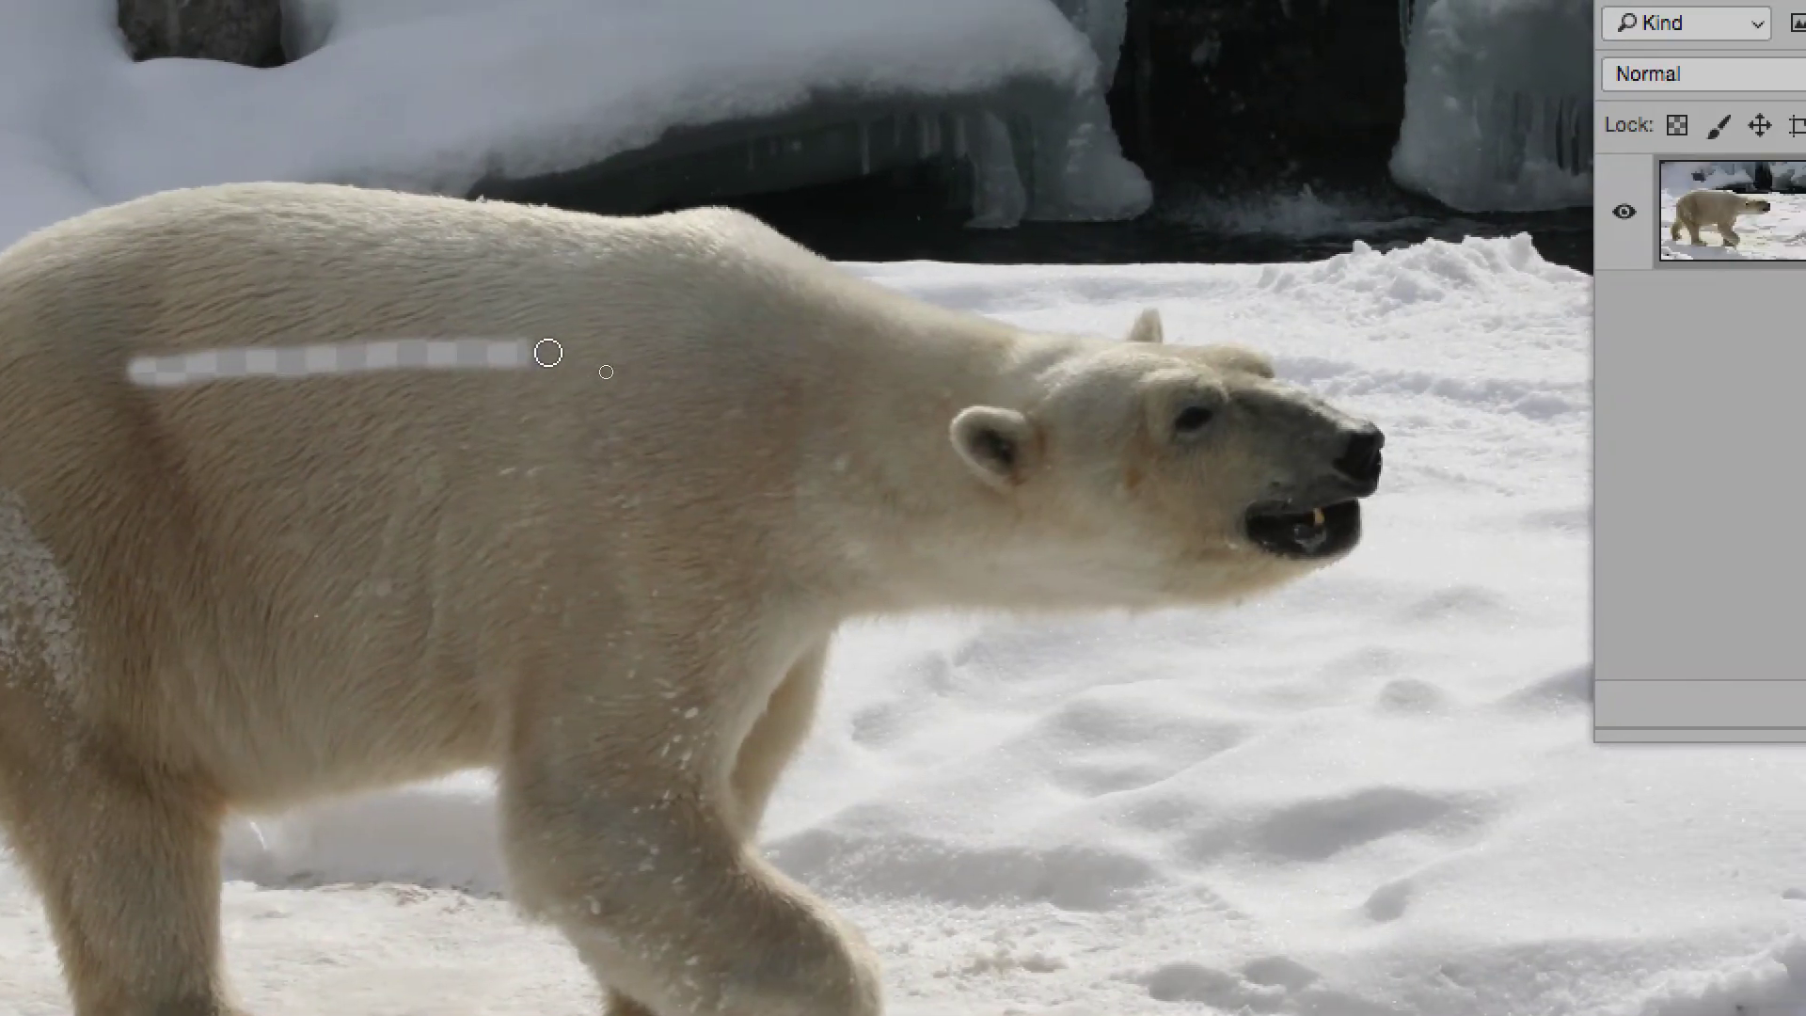
{"action": "left_click_drag", "start_coordinate": [548, 353], "coordinate": [592, 352]}
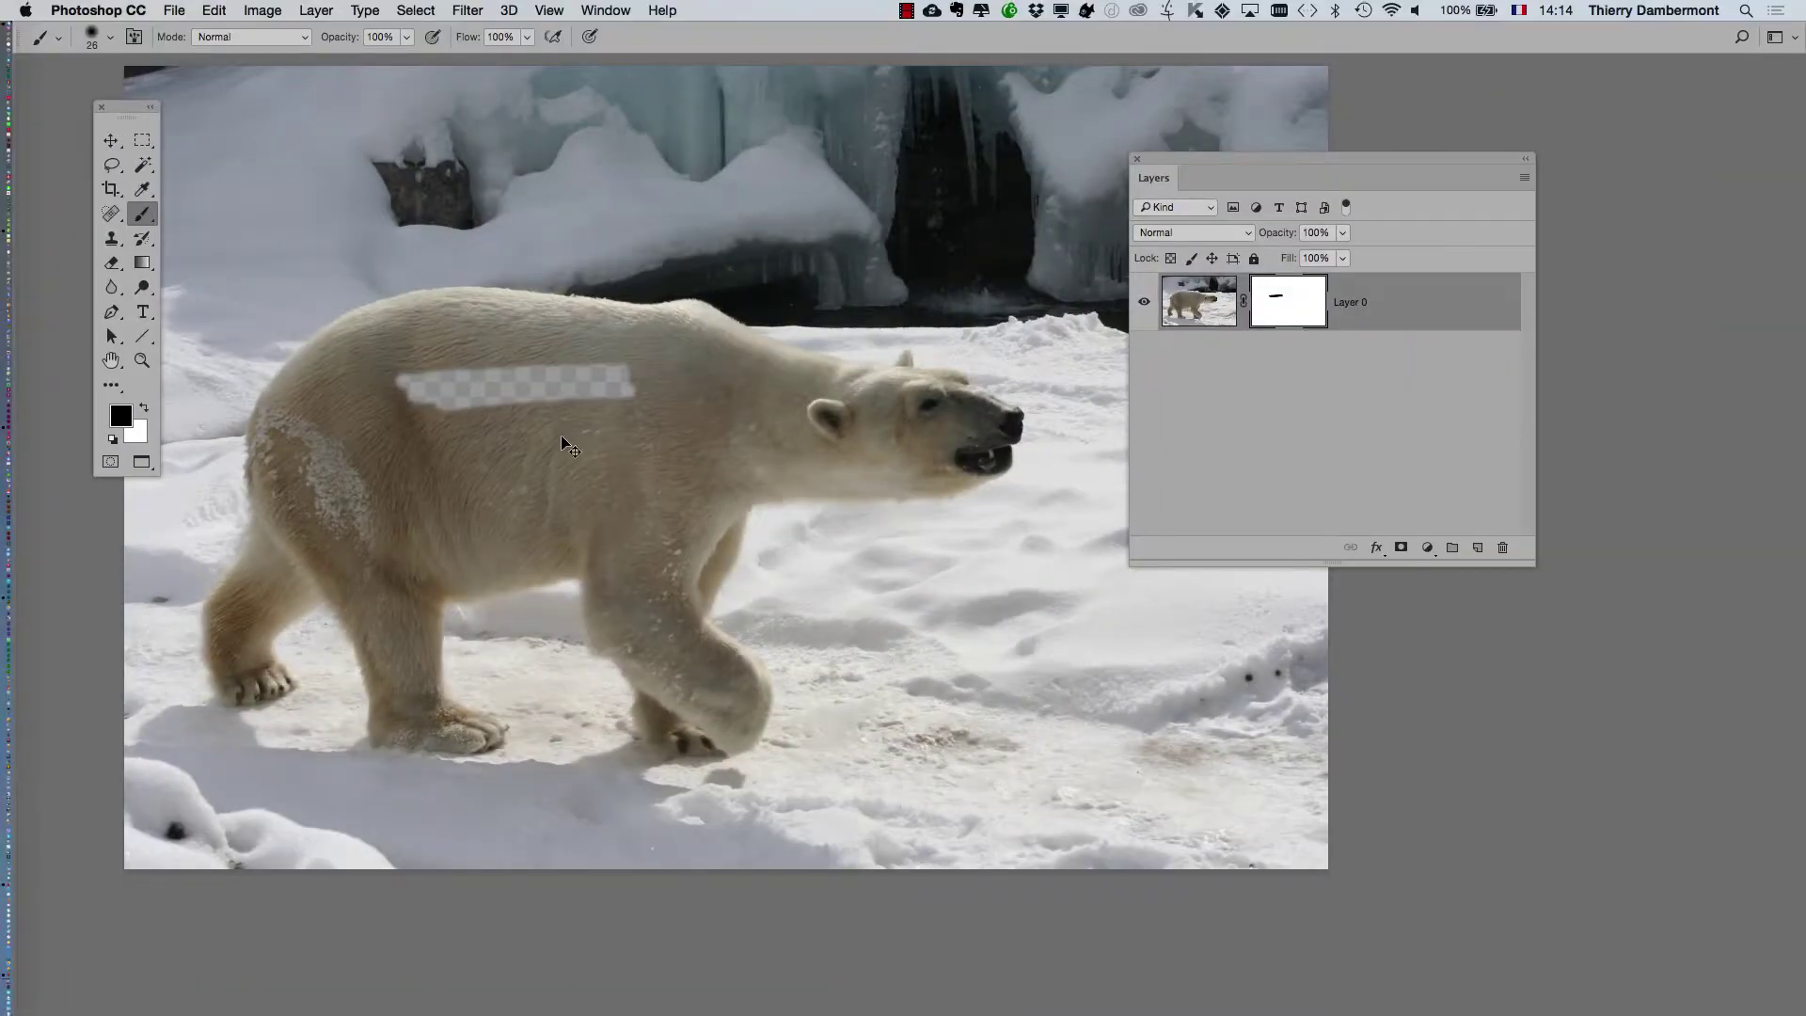
Step: Move the Layers panel off the photo and open the Channels panel
{"action": "left_click_drag", "start_coordinate": [1208, 161], "coordinate": [1433, 102]}
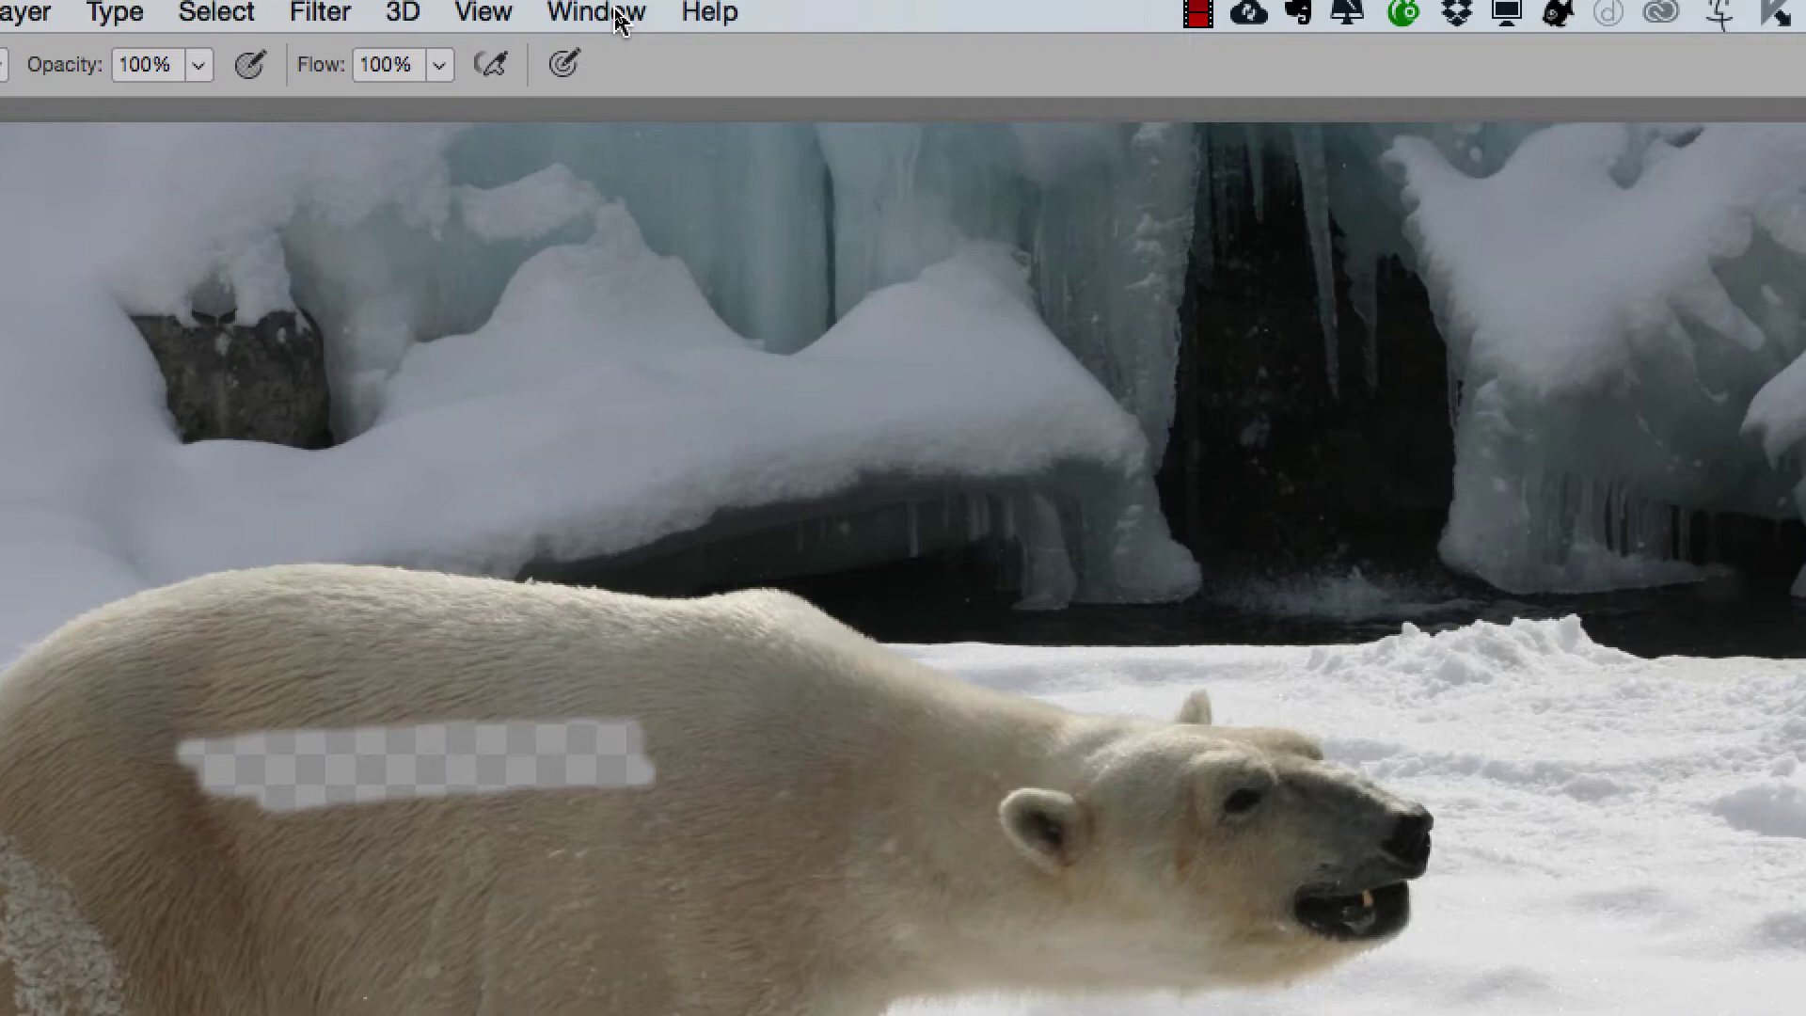
{"action": "left_click", "coordinate": [610, 11]}
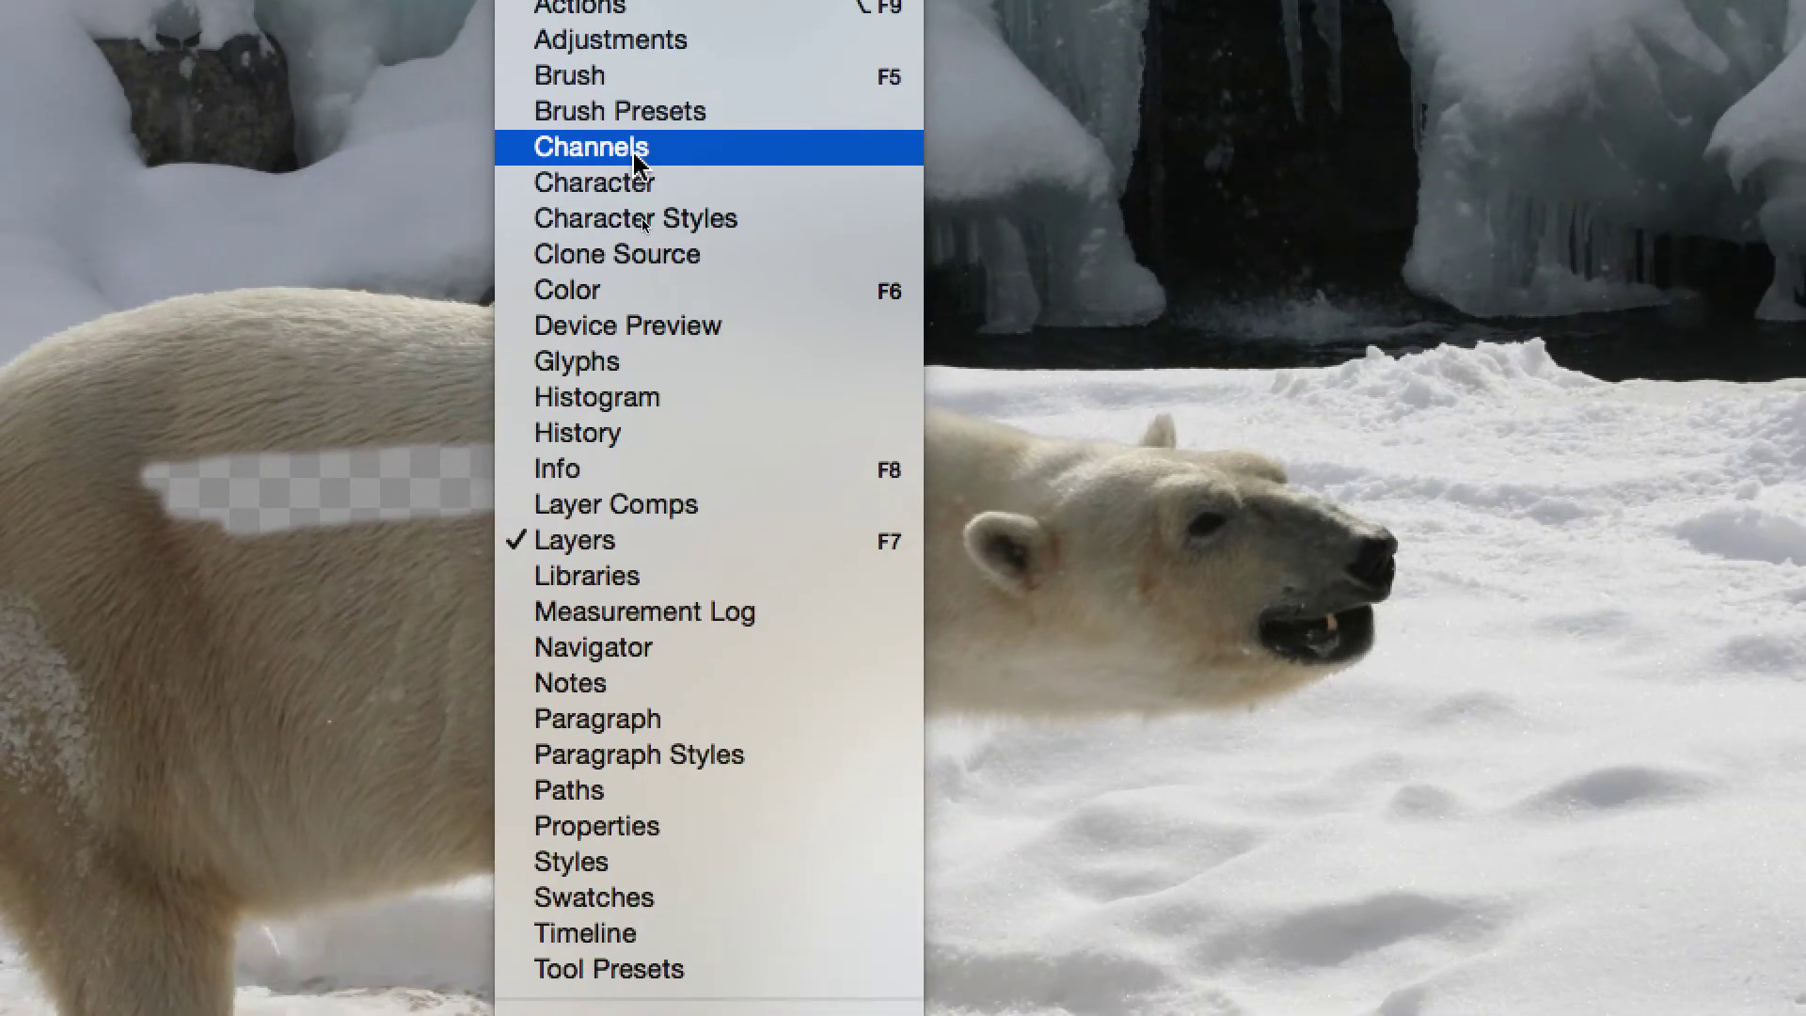
{"action": "left_click", "coordinate": [634, 153]}
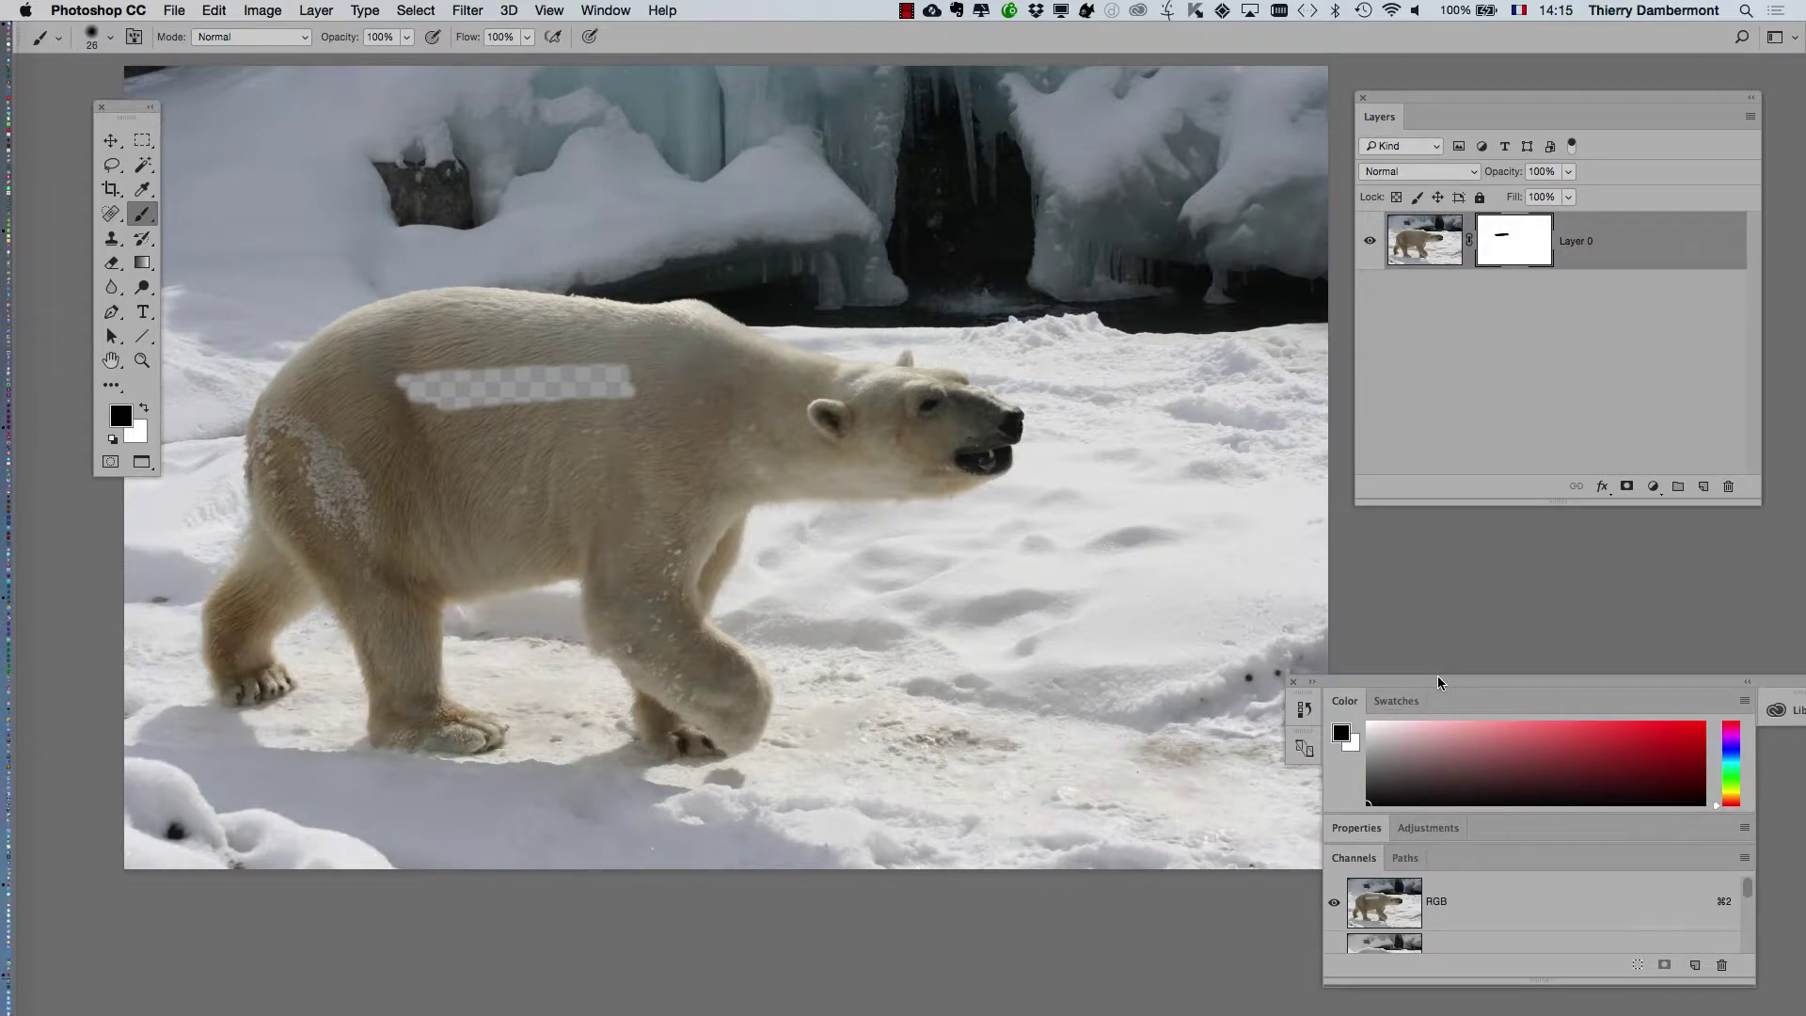
Step: Detach Channels from its panel group, enlarge it to show every channel, and close the remaining panel group
{"action": "left_click_drag", "start_coordinate": [1448, 683], "coordinate": [1025, 518]}
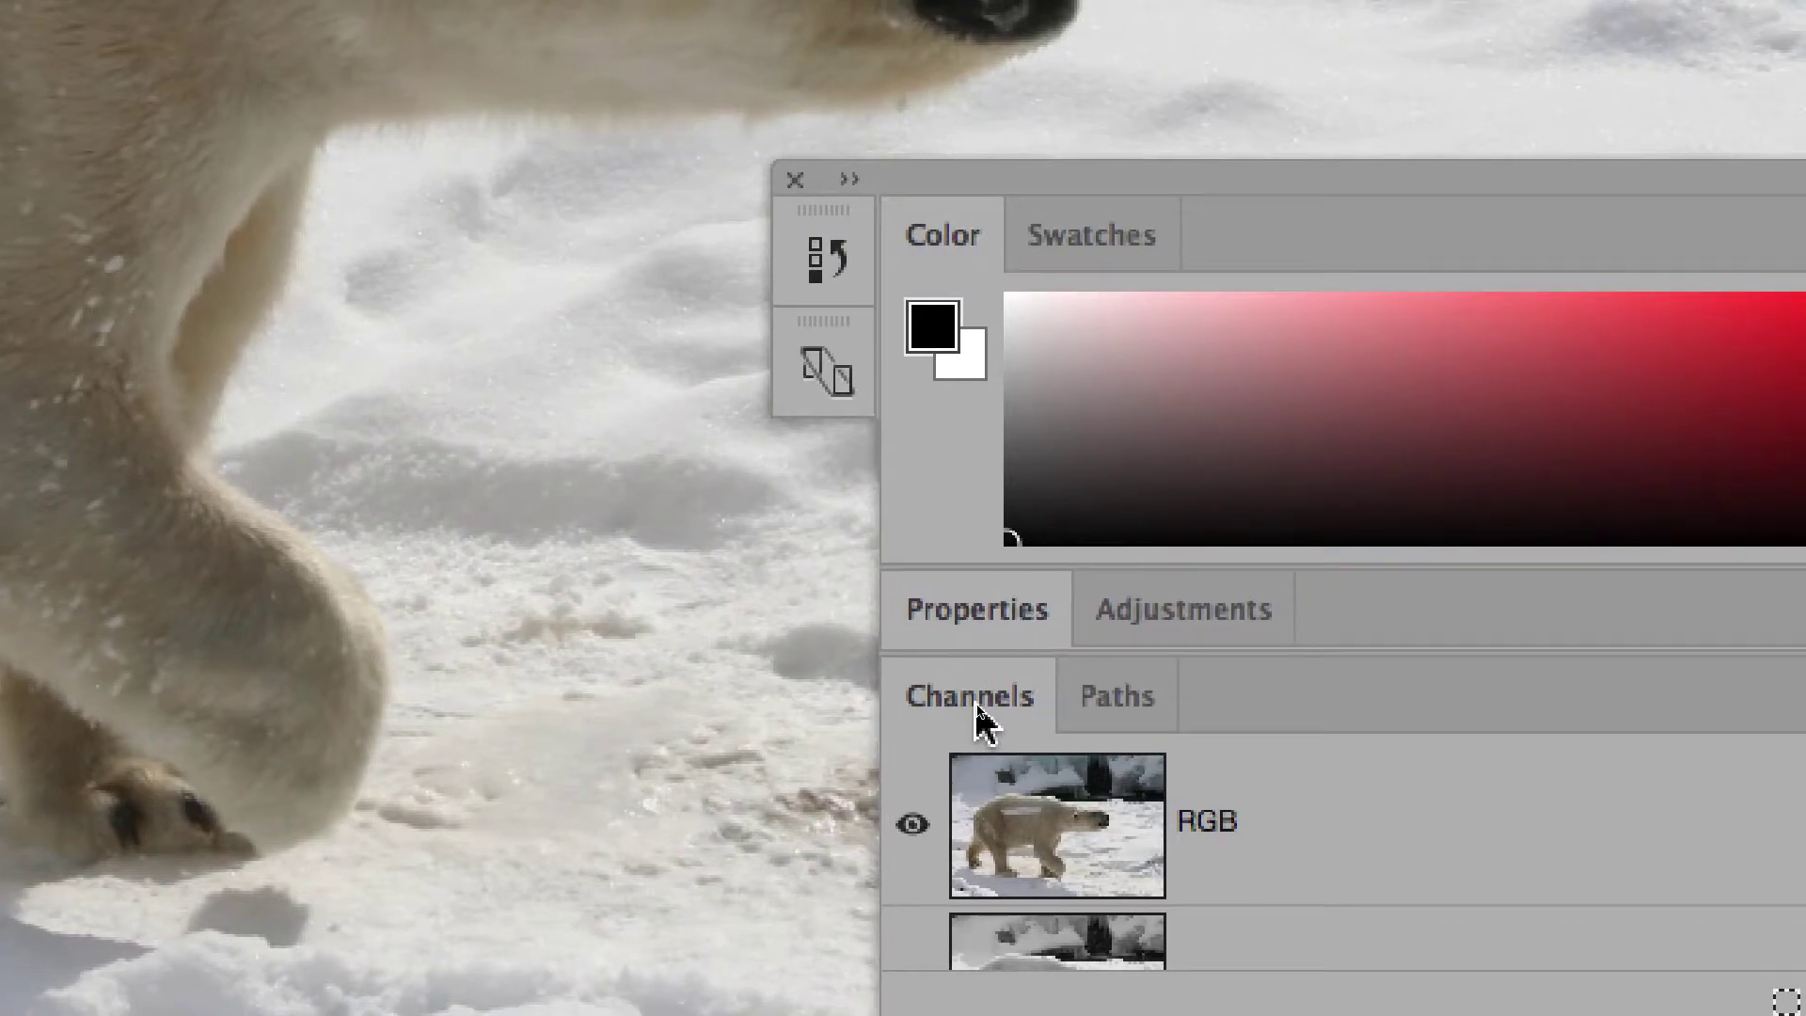
{"action": "left_click_drag", "start_coordinate": [974, 702], "coordinate": [607, 331]}
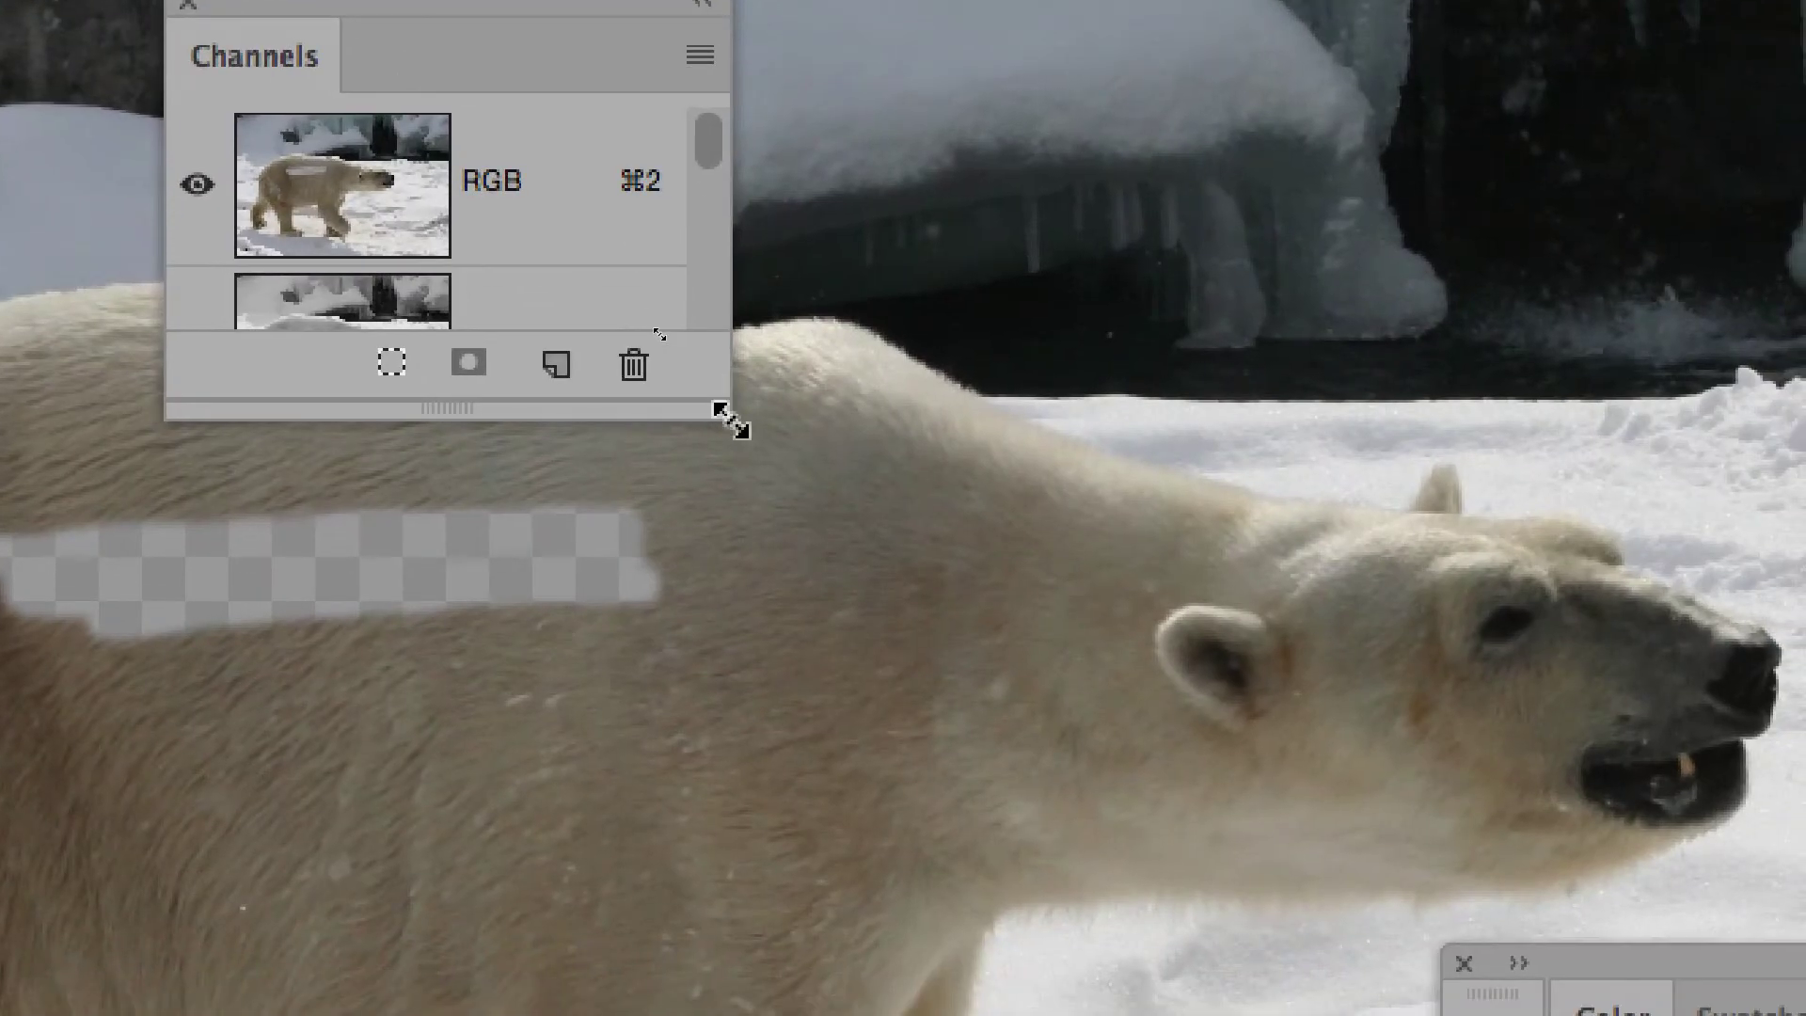
{"action": "left_click_drag", "start_coordinate": [762, 487], "coordinate": [1119, 1015]}
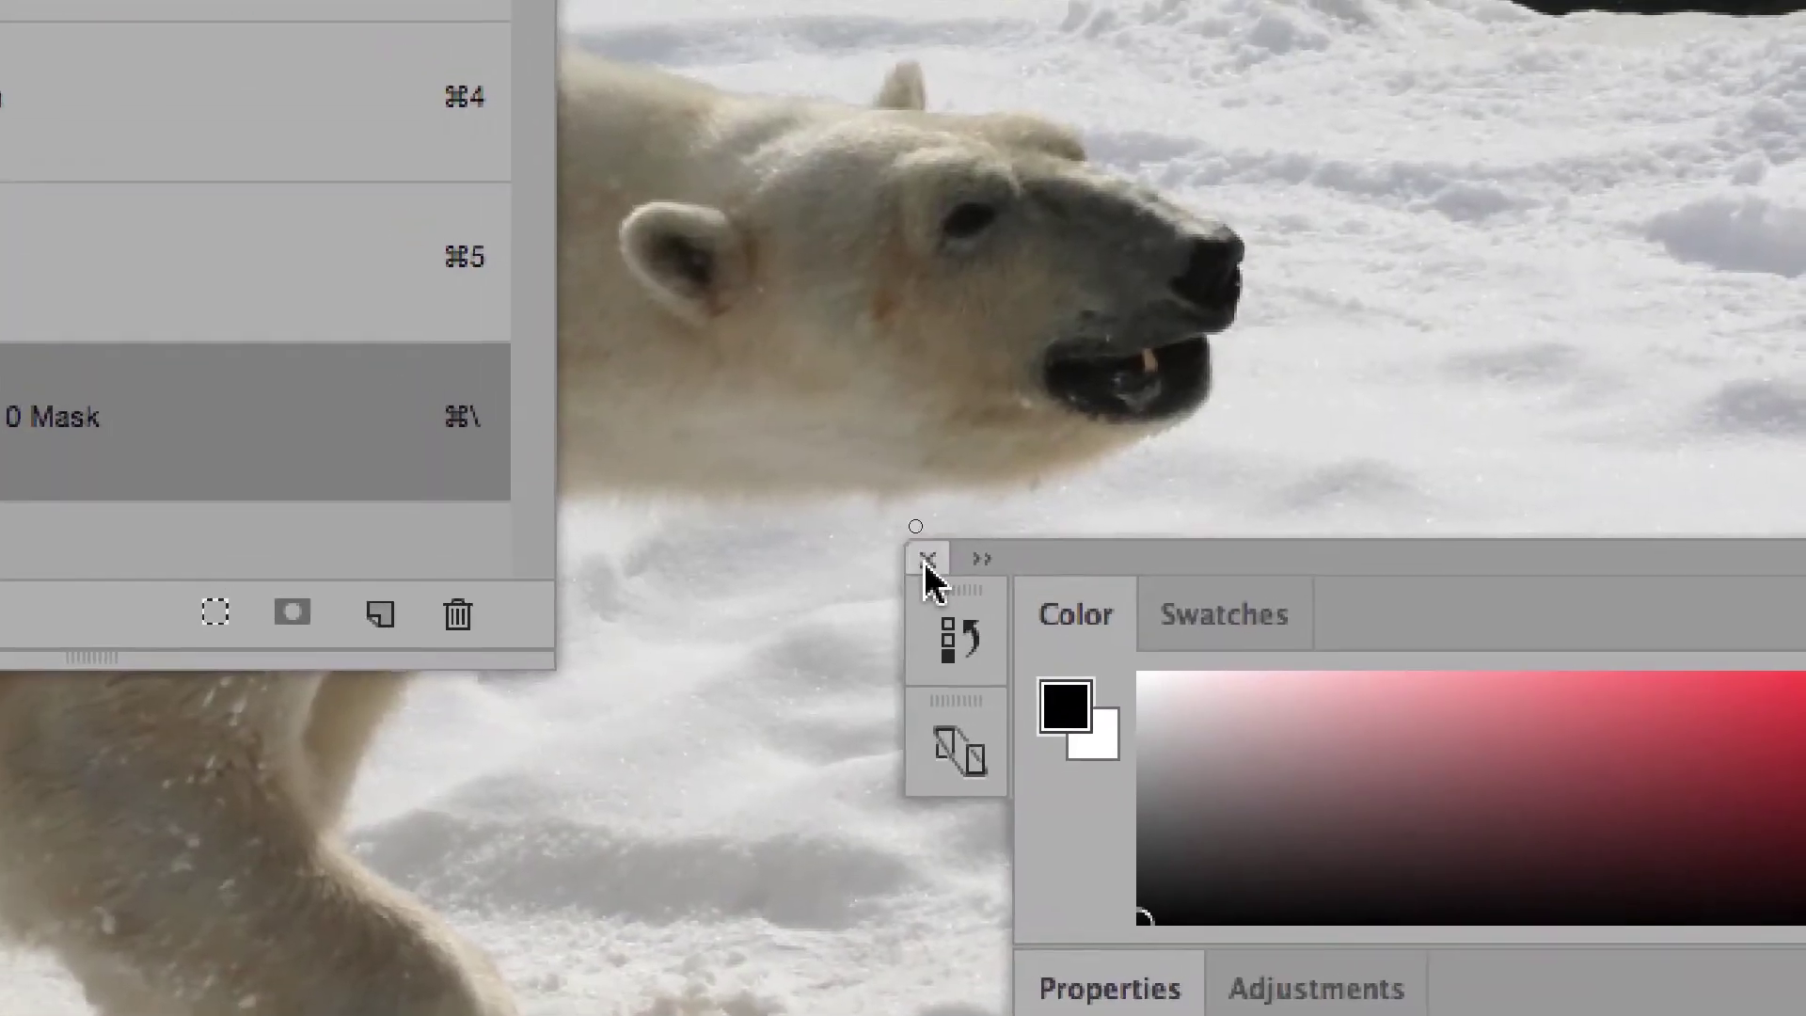
{"action": "left_click", "coordinate": [934, 562]}
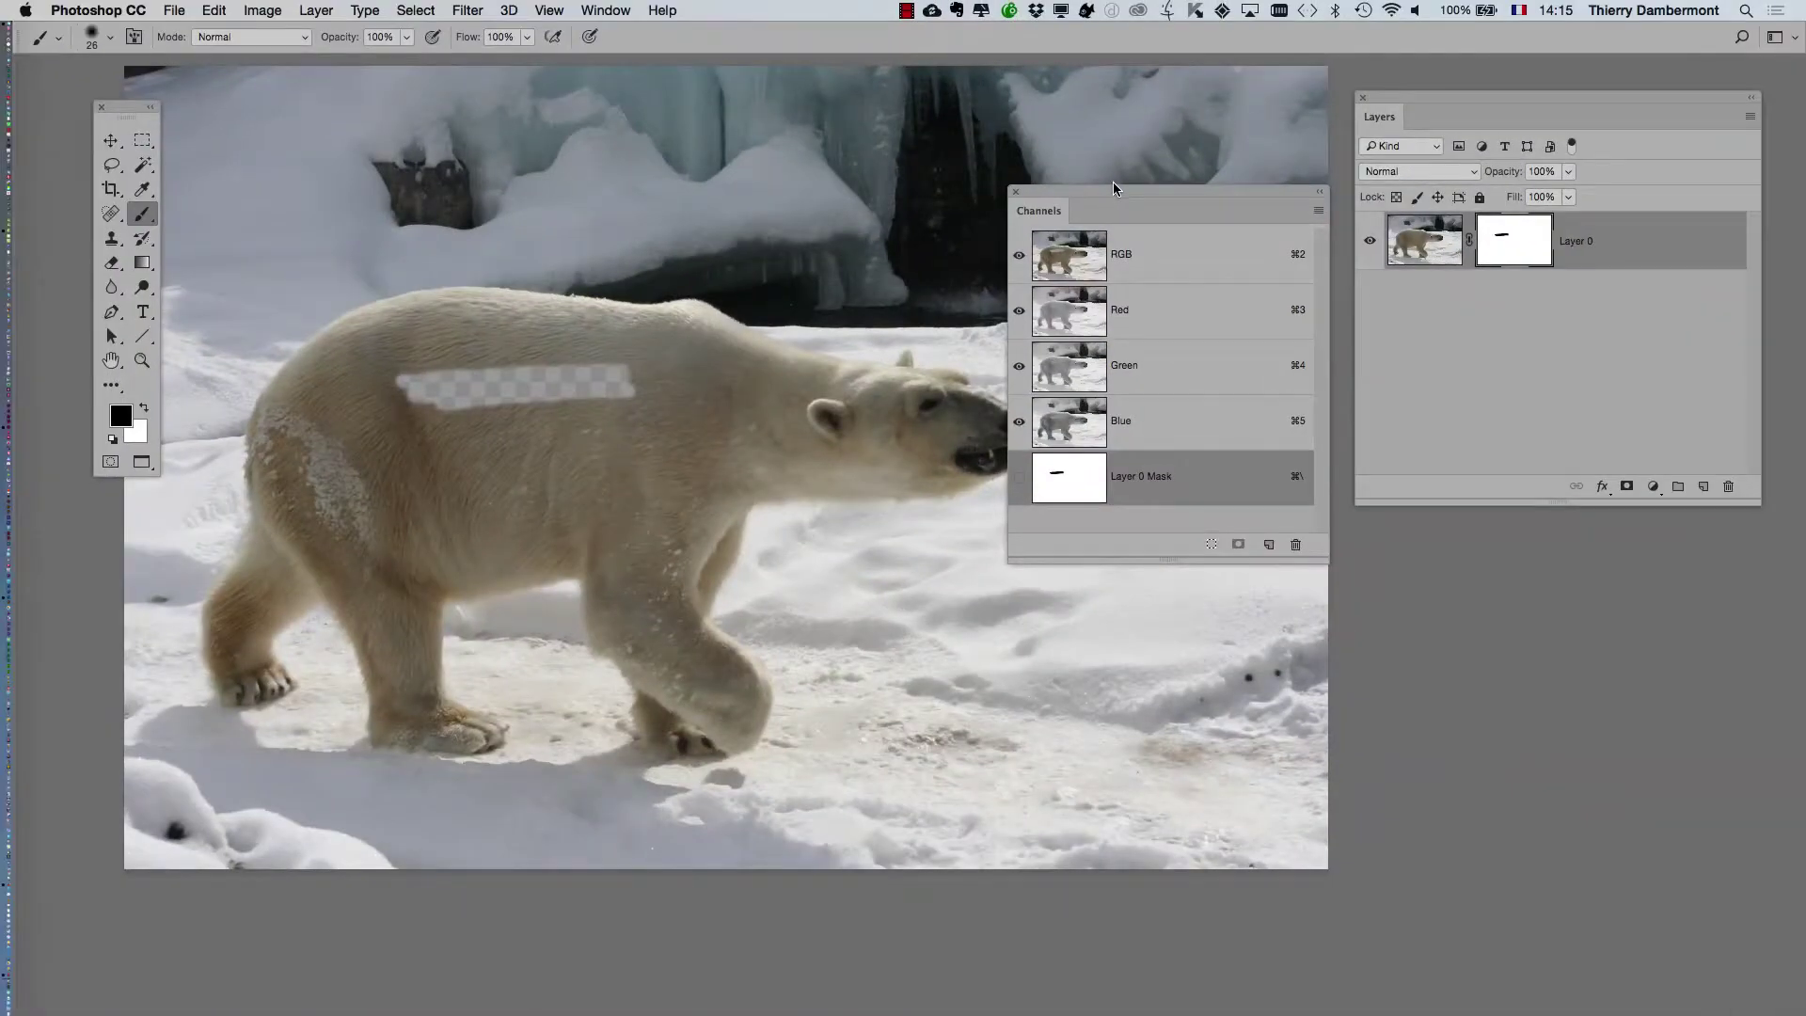
Step: Place the Channels panel beside the Layers panel and turn on the visibility of the Layer 0 Mask channel
{"action": "left_click_drag", "start_coordinate": [1114, 185], "coordinate": [1124, 85]}
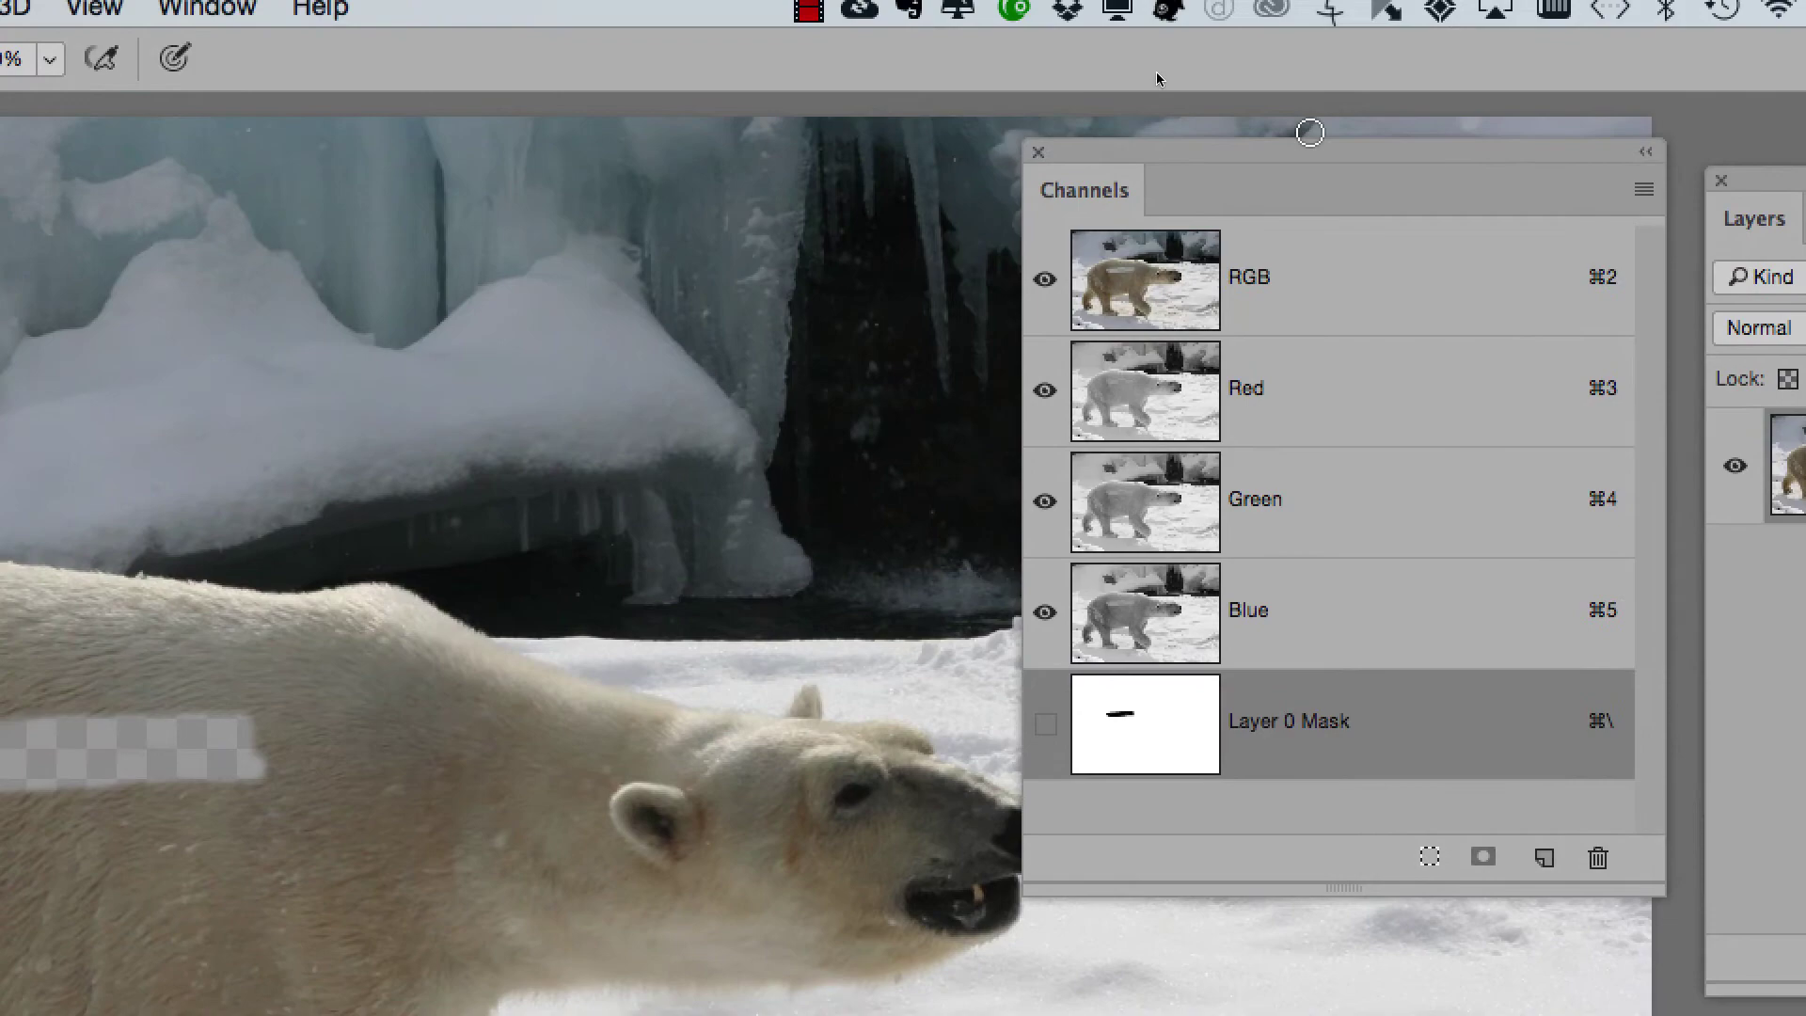
{"action": "left_click_drag", "start_coordinate": [1310, 132], "coordinate": [1313, 264]}
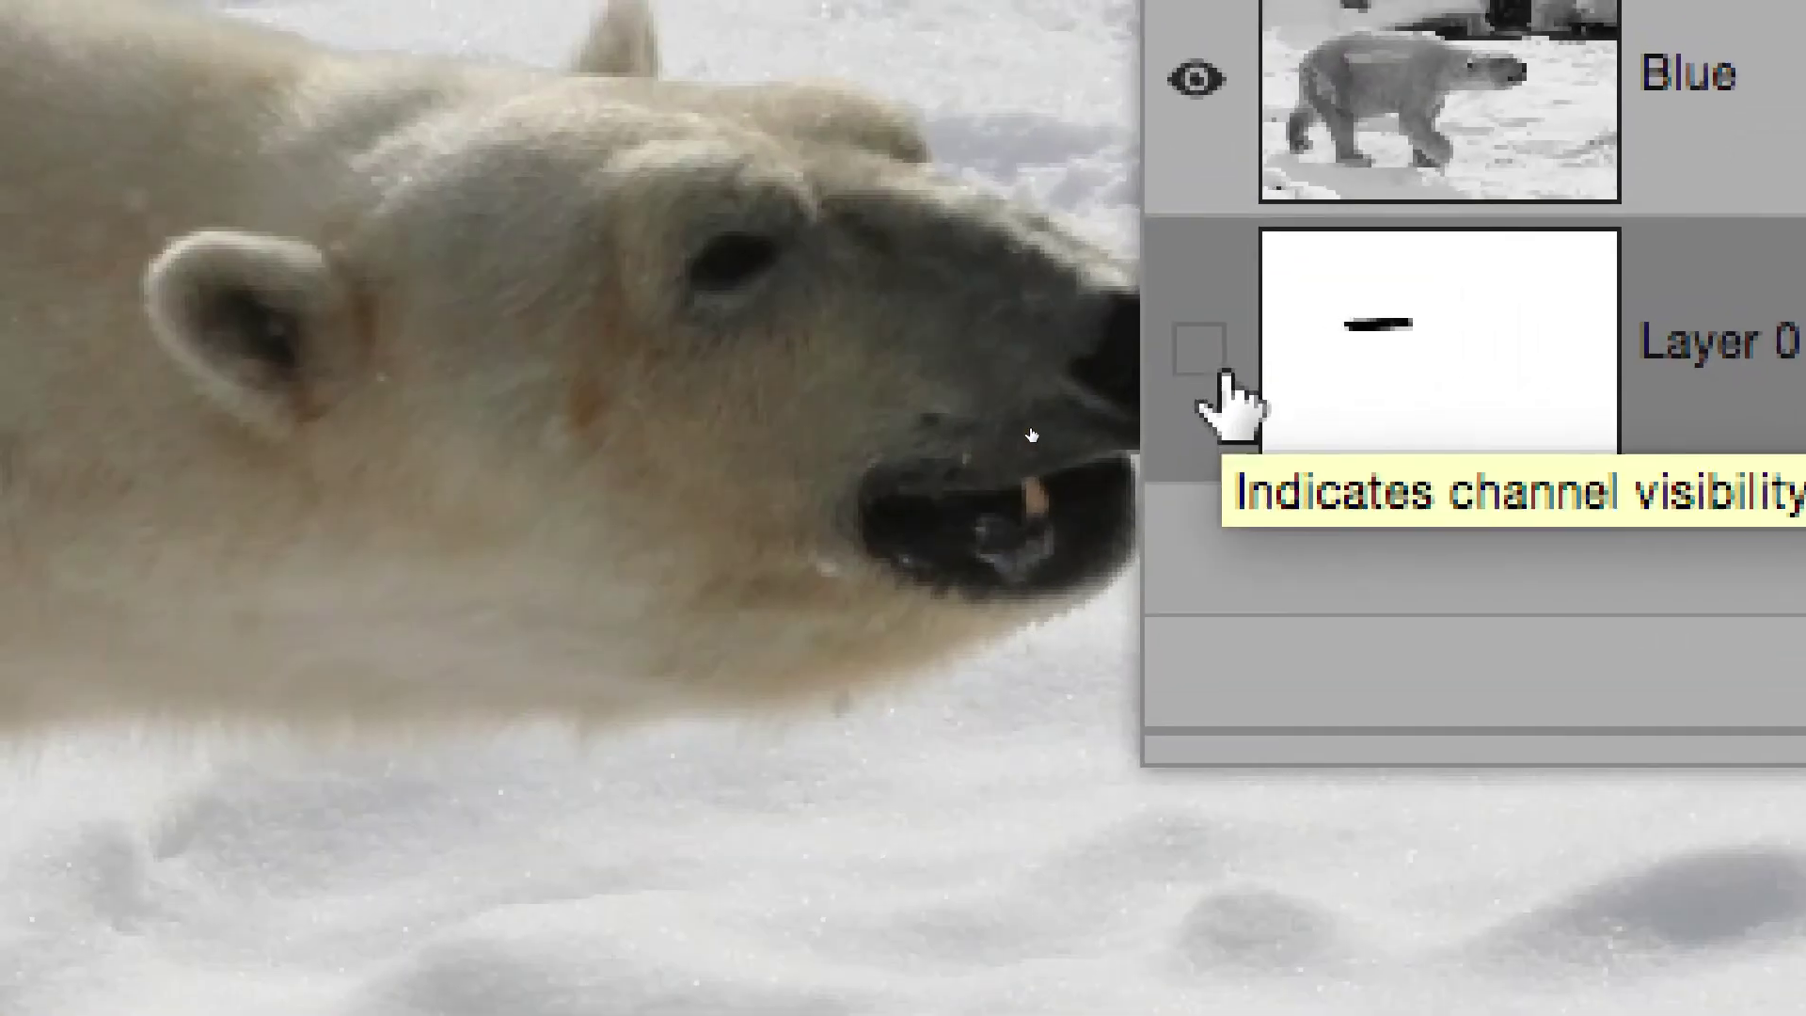
{"action": "left_click", "coordinate": [1220, 376]}
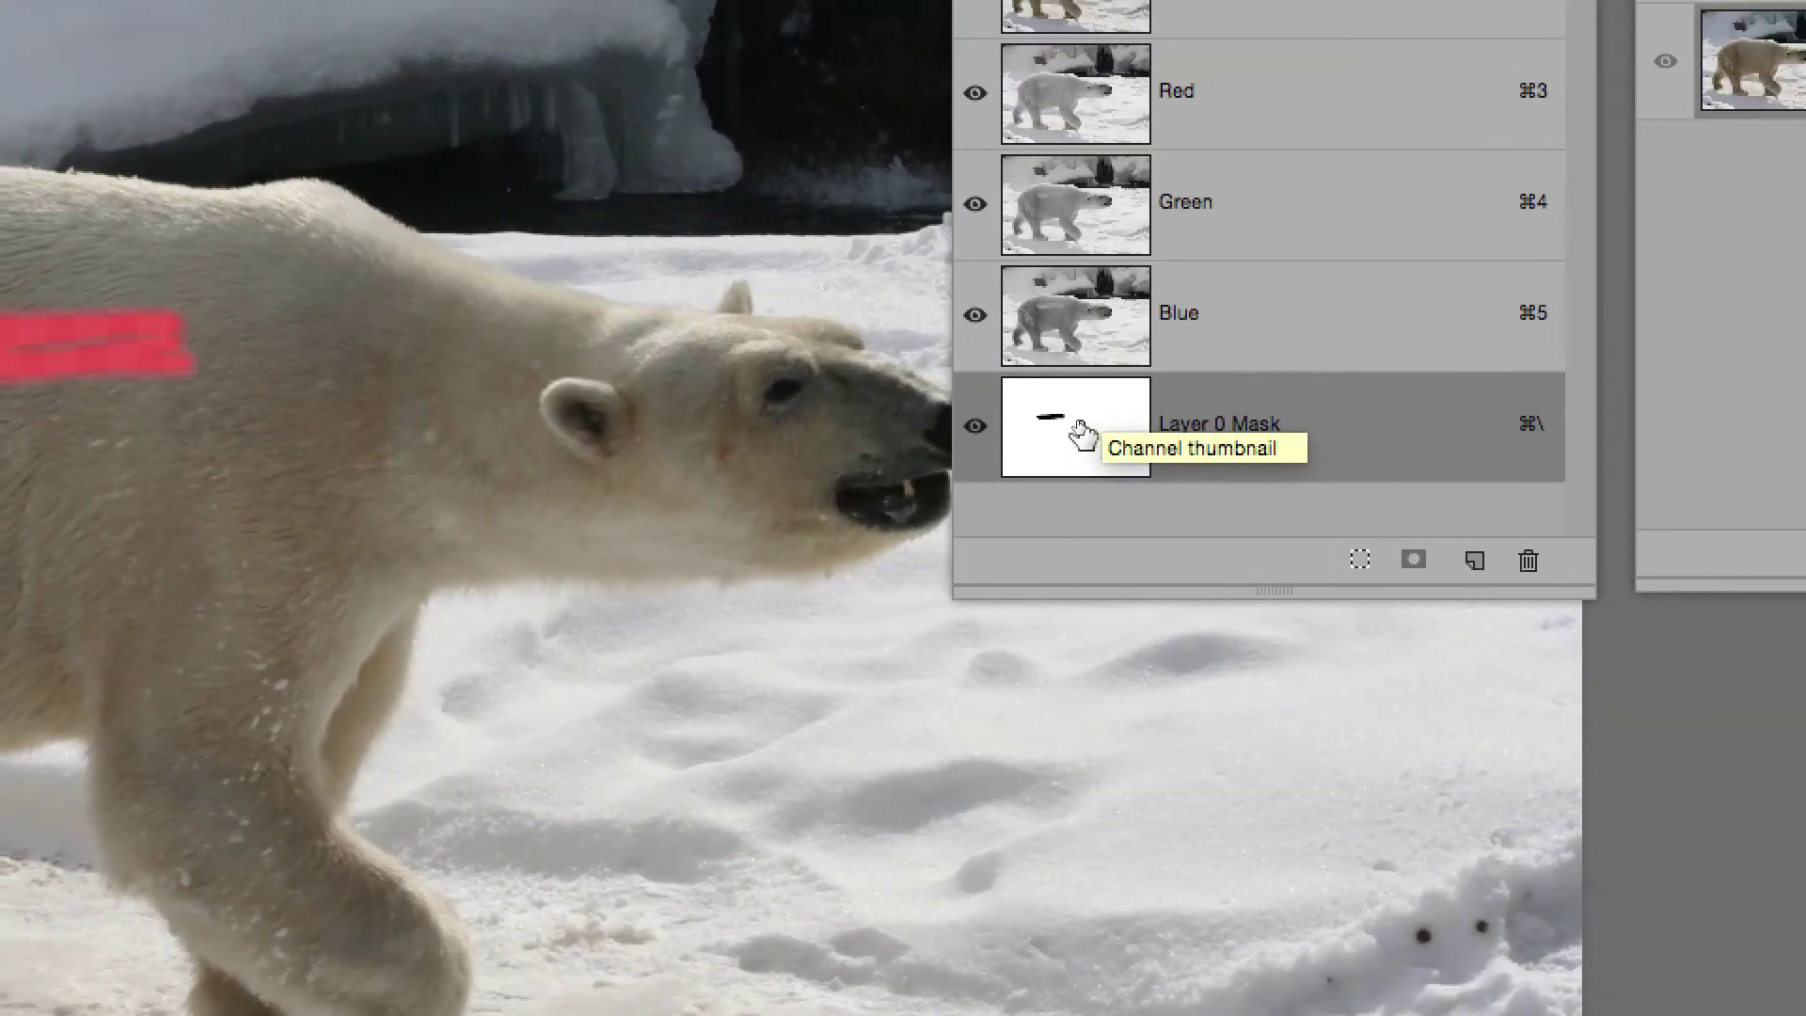
Step: Change the Layer 0 Mask overlay's display color to bright green 00ff06
{"action": "double_click", "coordinate": [1080, 428]}
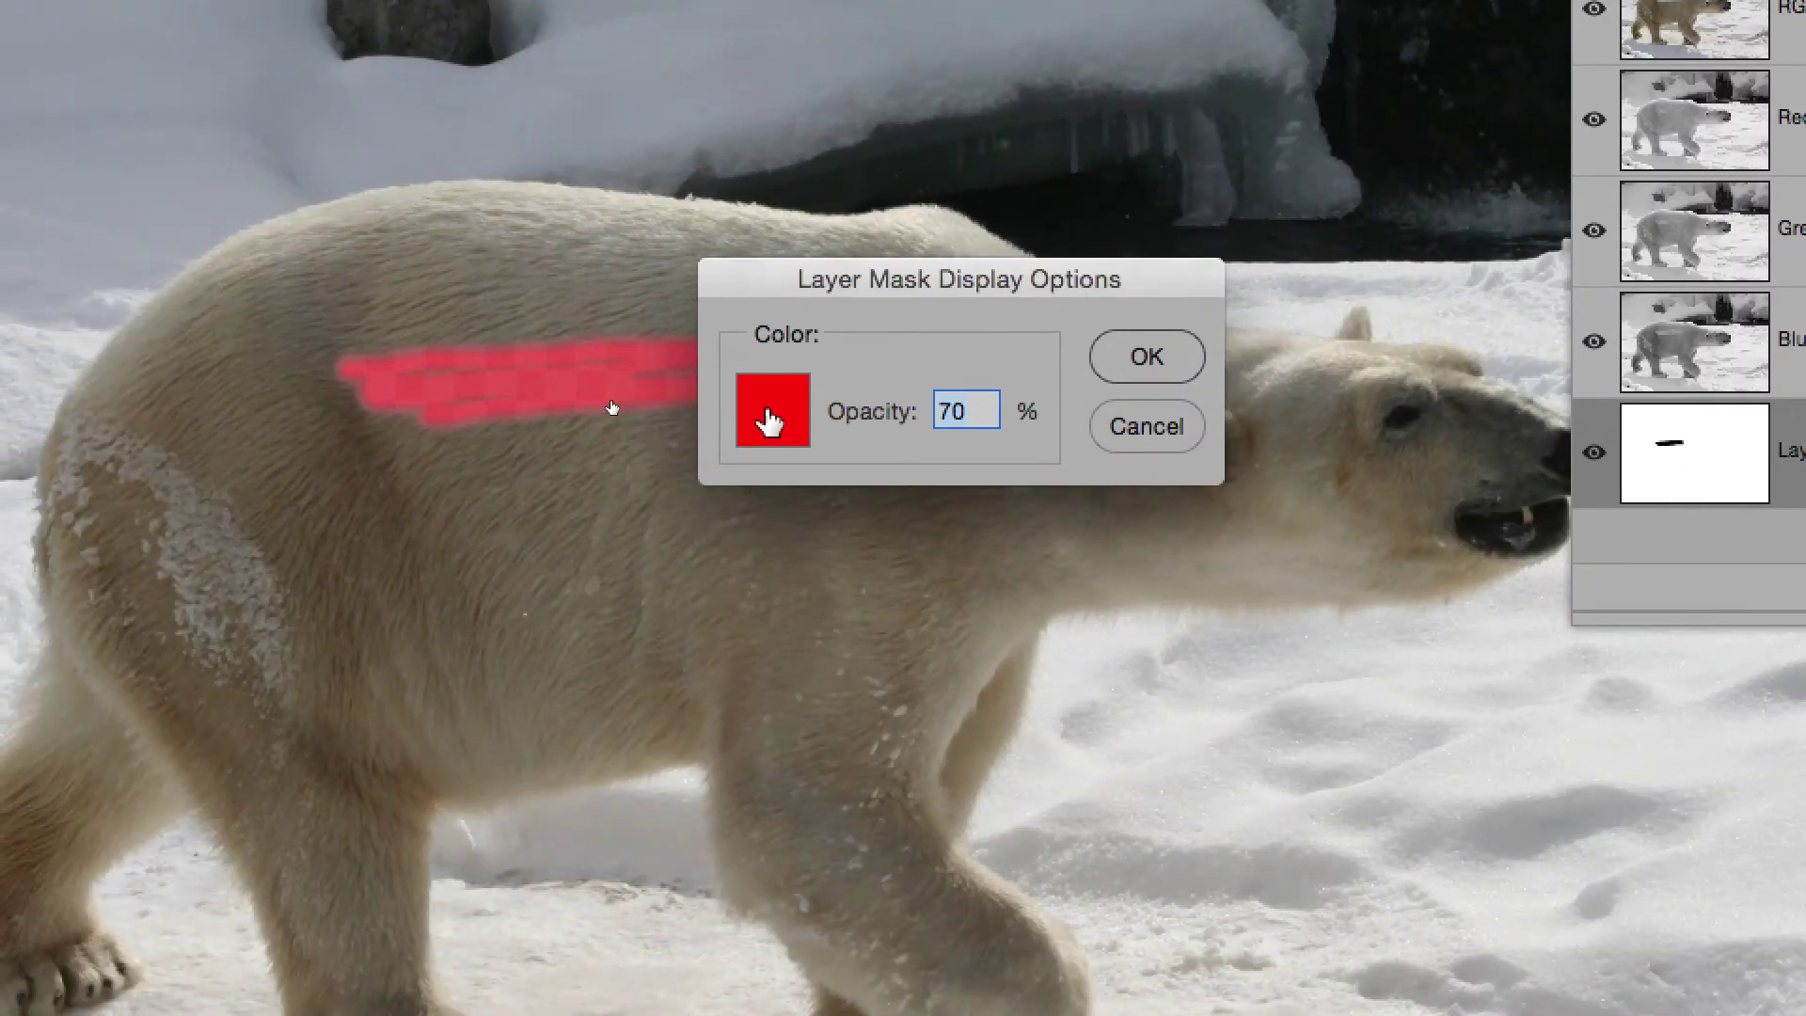
{"action": "left_click", "coordinate": [767, 413]}
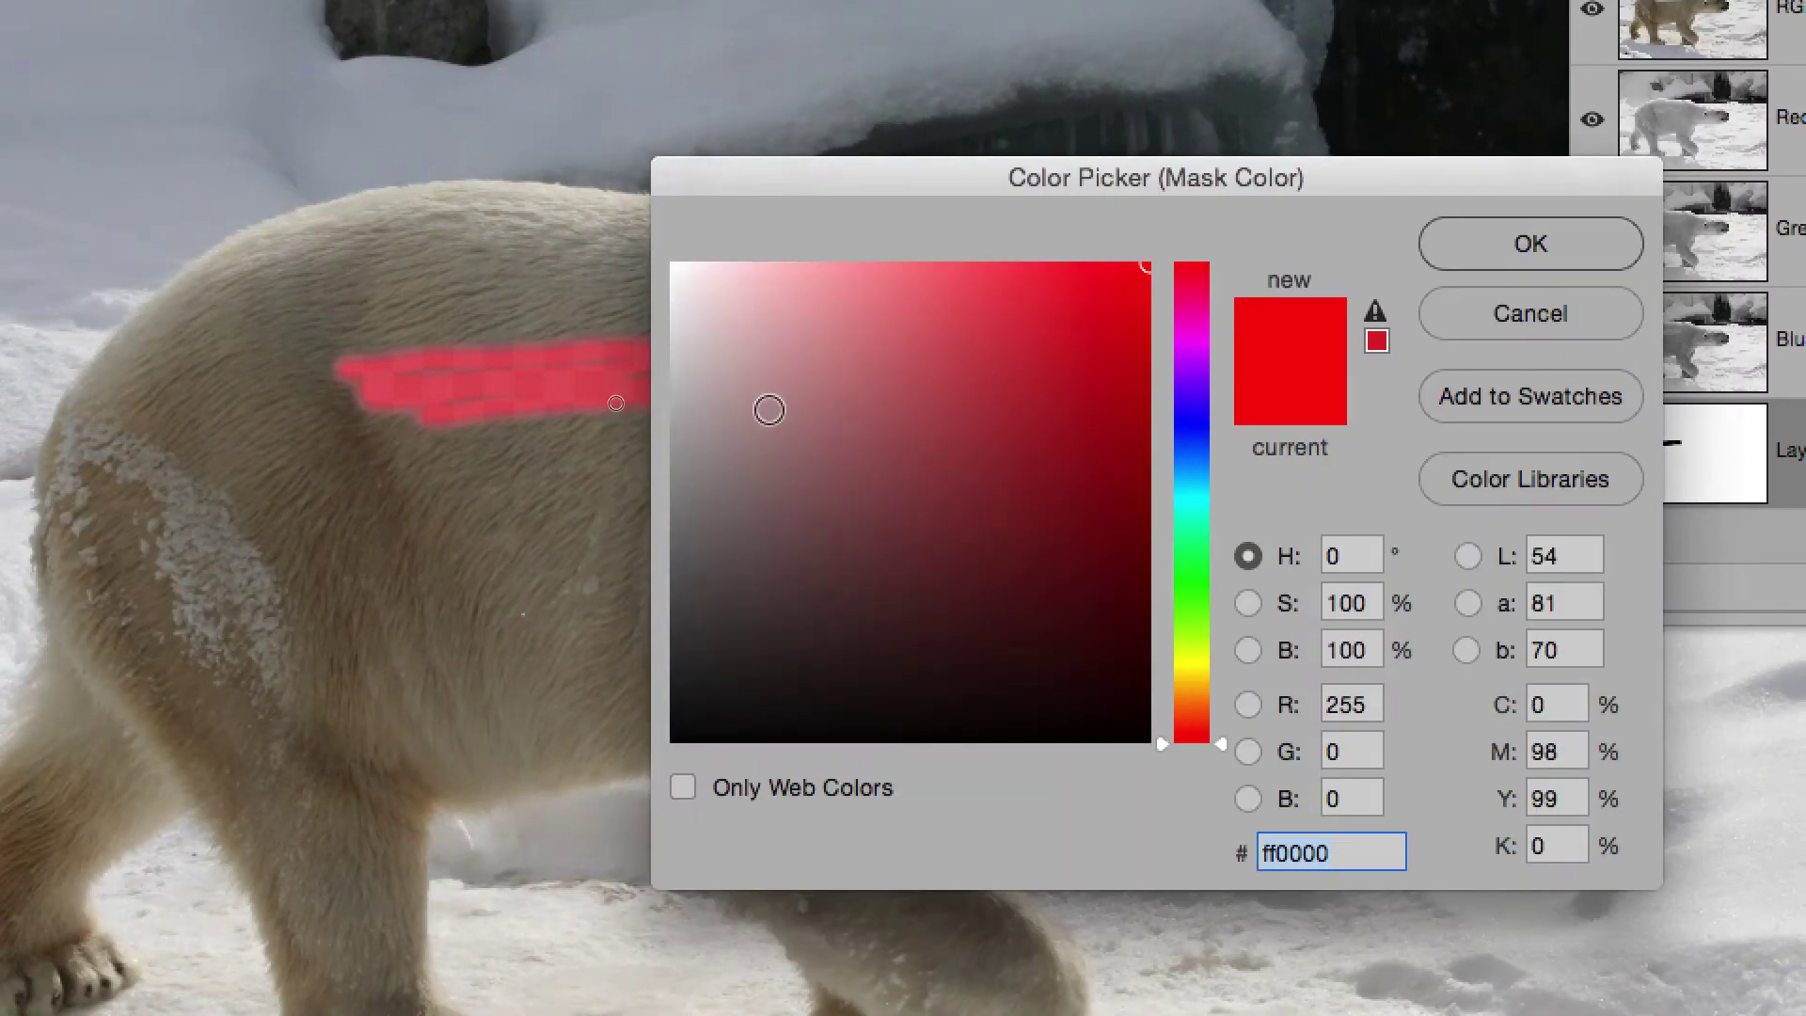
{"action": "left_click", "coordinate": [1193, 584]}
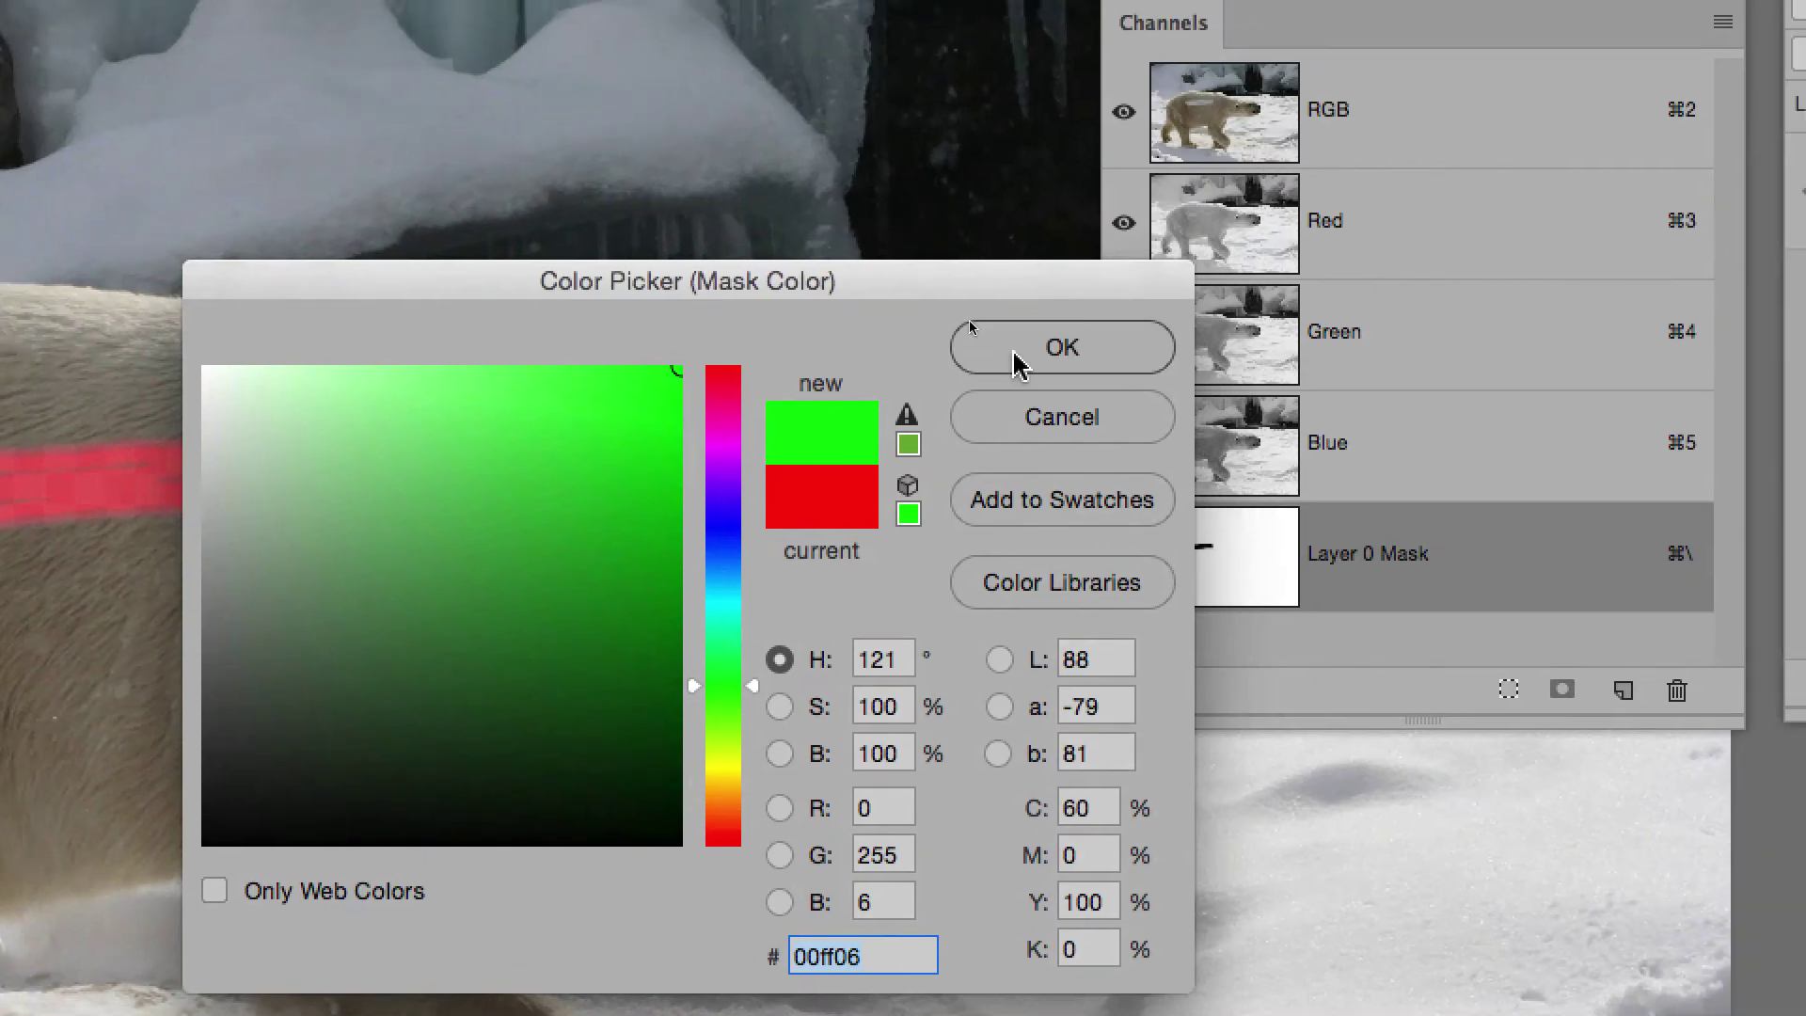
{"action": "left_click", "coordinate": [1096, 282]}
{"action": "left_click", "coordinate": [899, 391]}
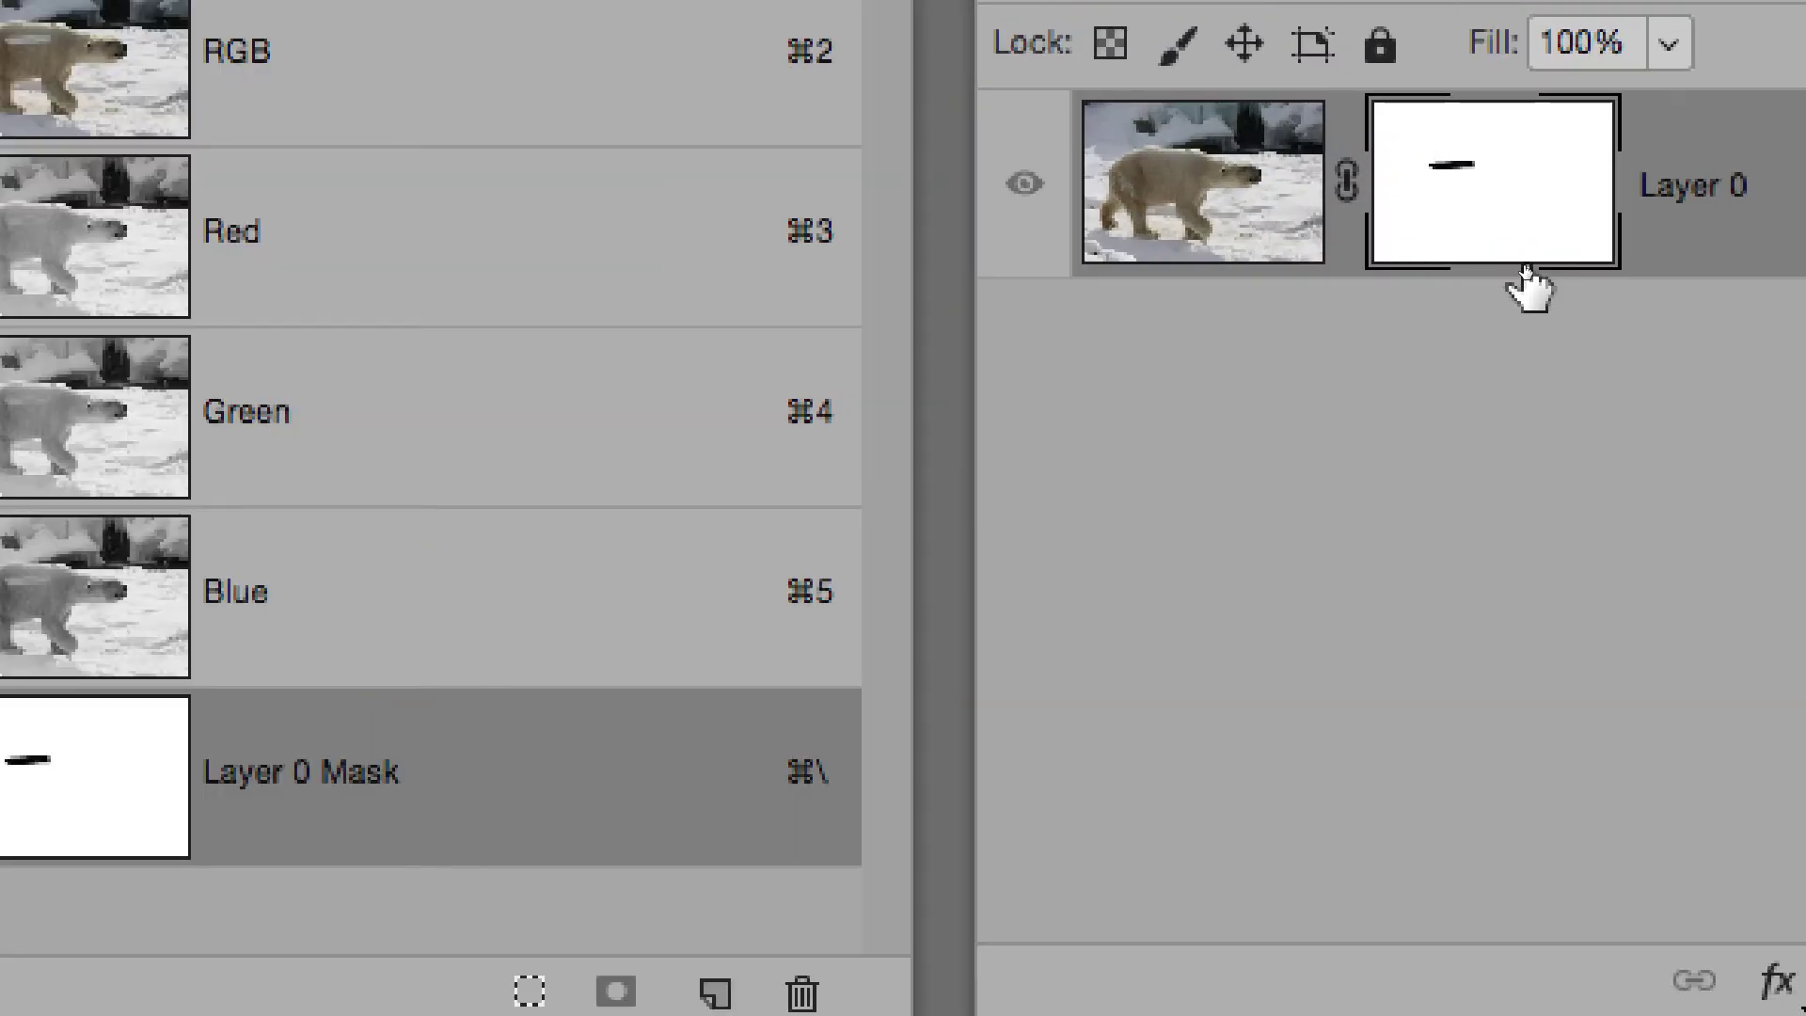
Step: Disable the layer mask on Layer 0
{"action": "left_click", "coordinate": [1536, 230], "text": "shift"}
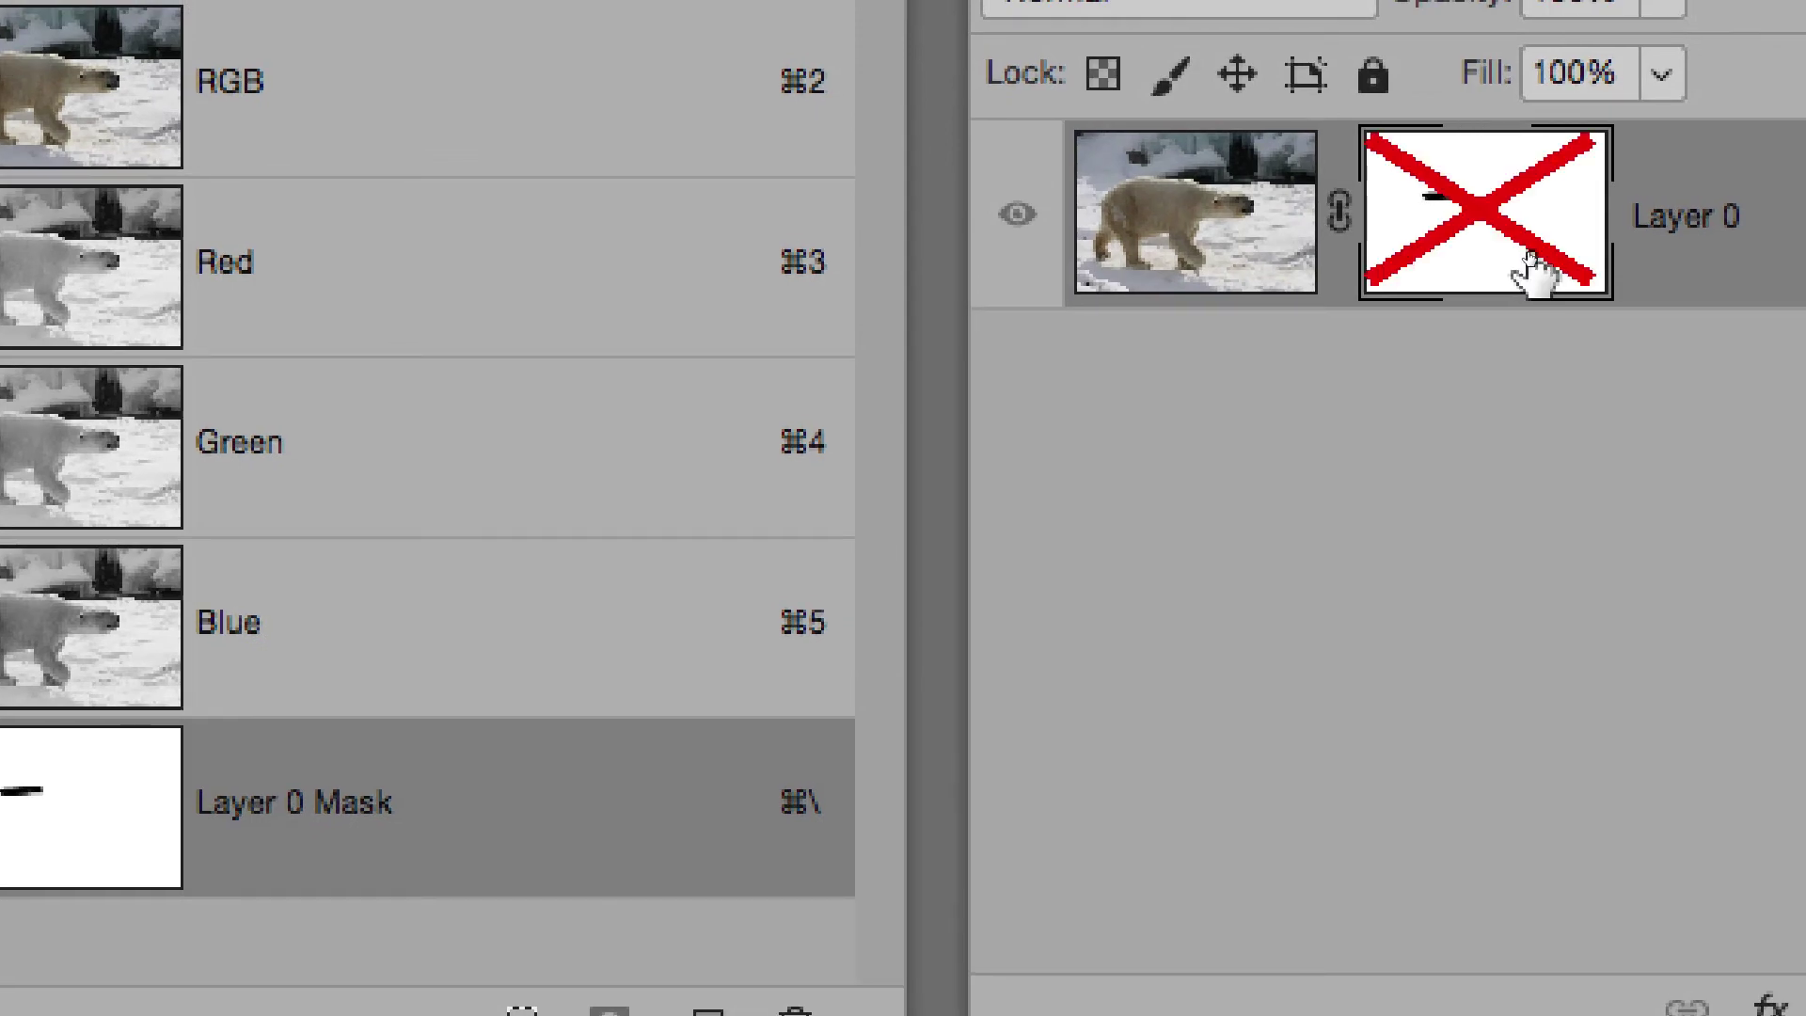